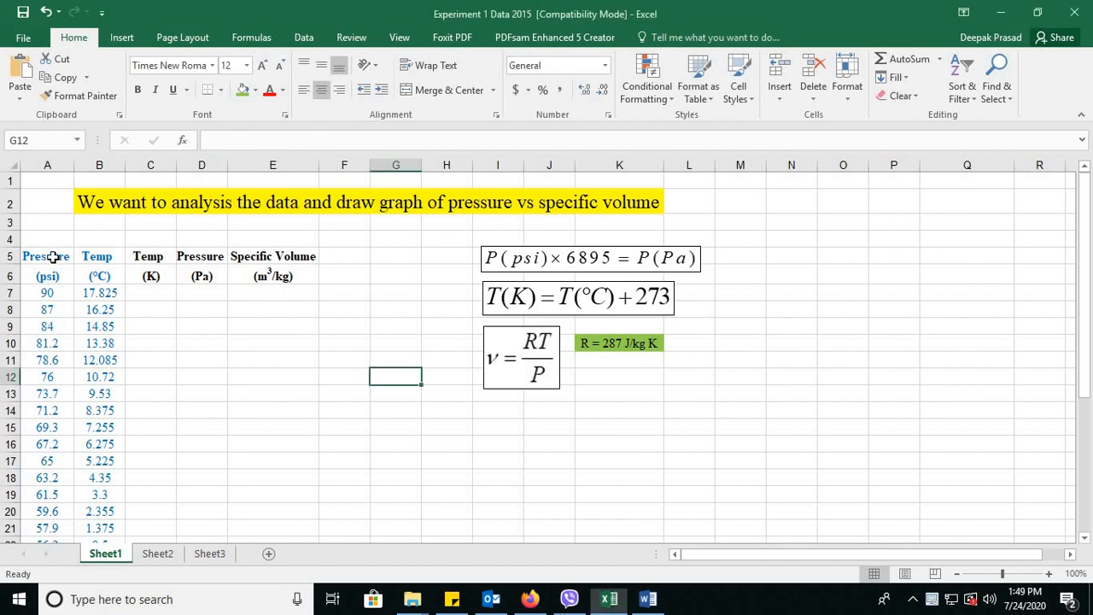
pyautogui.click(50, 257)
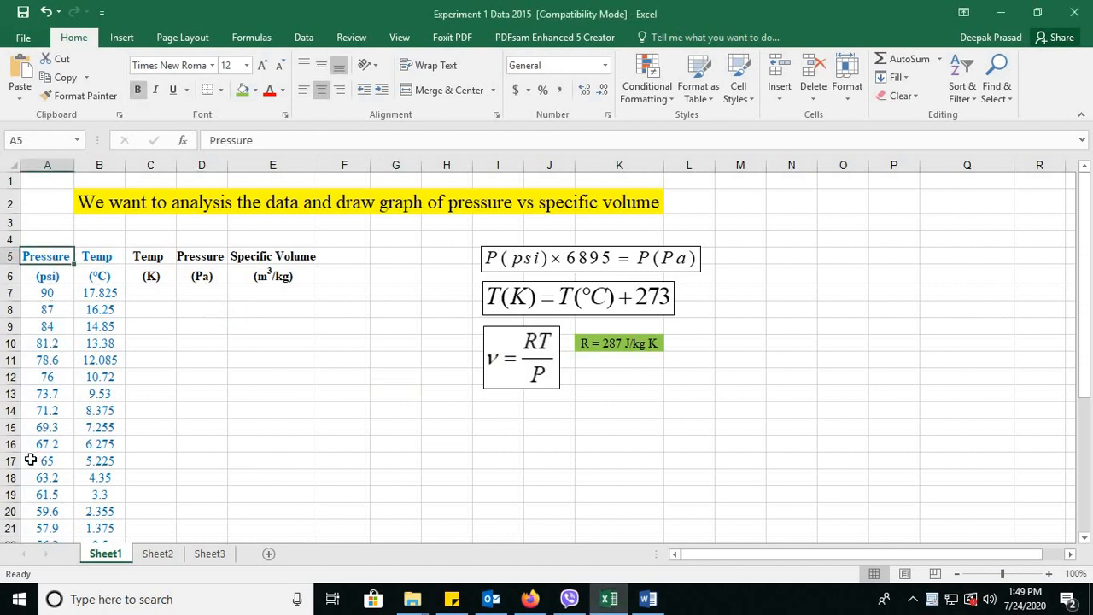
pyautogui.click(100, 257)
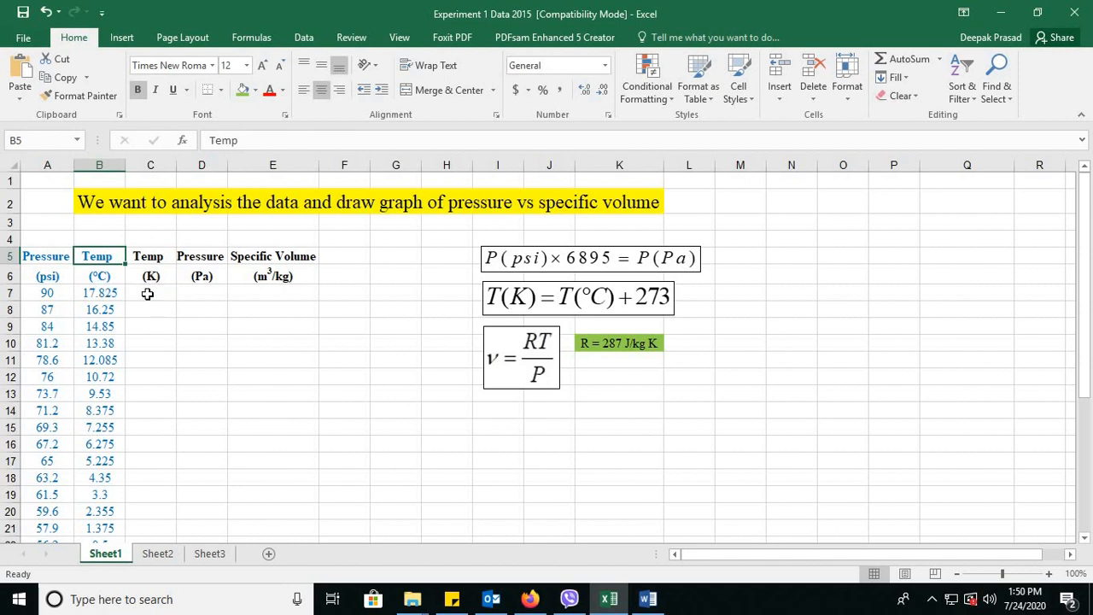
# Enter the Kelvin conversion formula =B7+273 in cell C7 of the Temp (K) column.
pyautogui.click(146, 293)
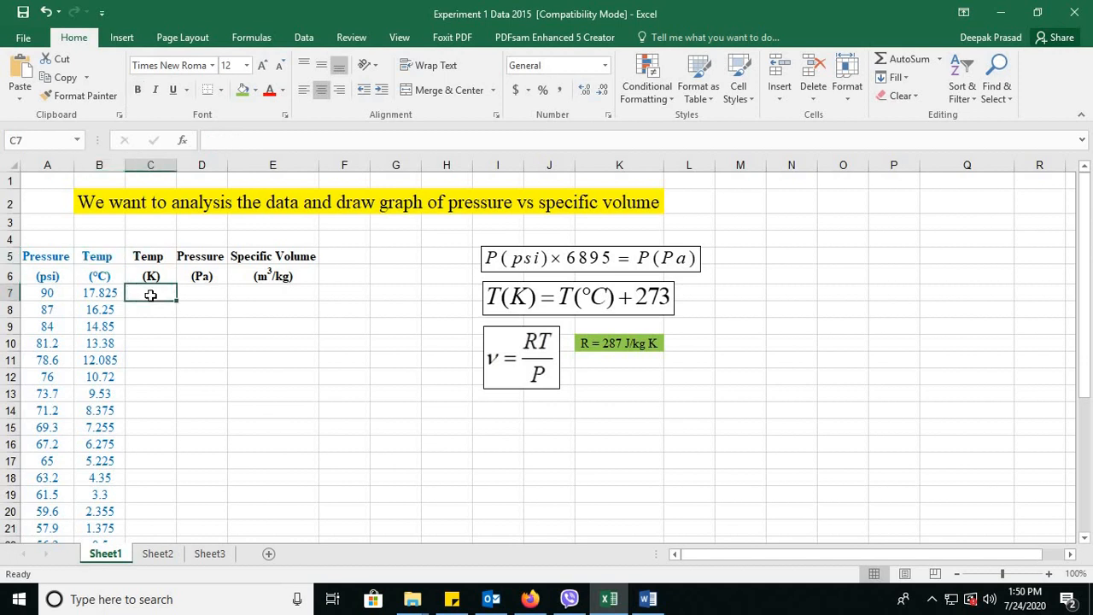
pyautogui.write('=')
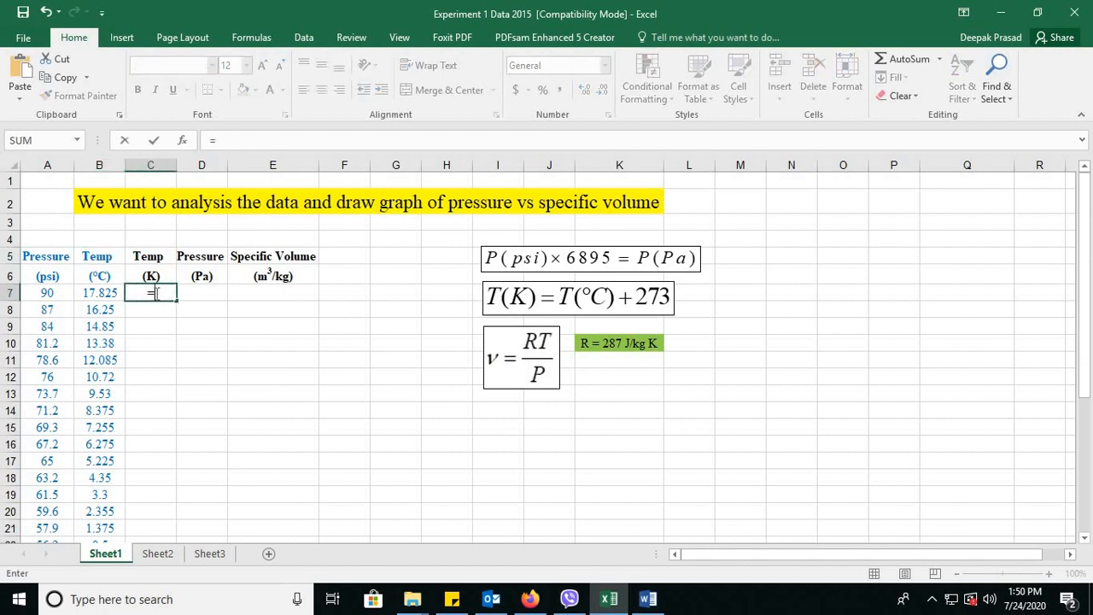
pyautogui.click(113, 294)
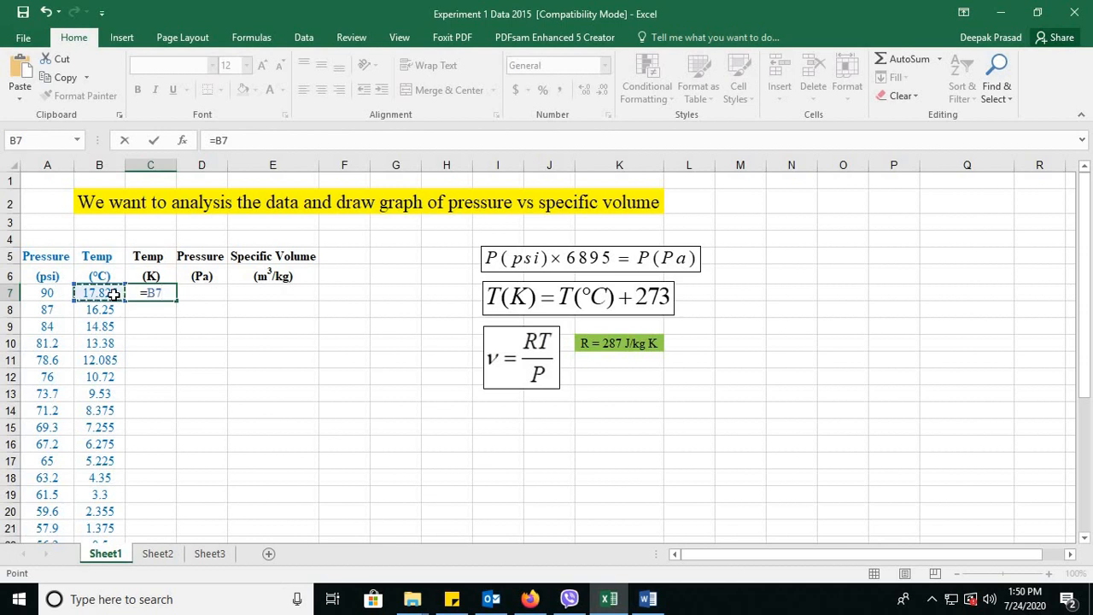
pyautogui.write('+273')
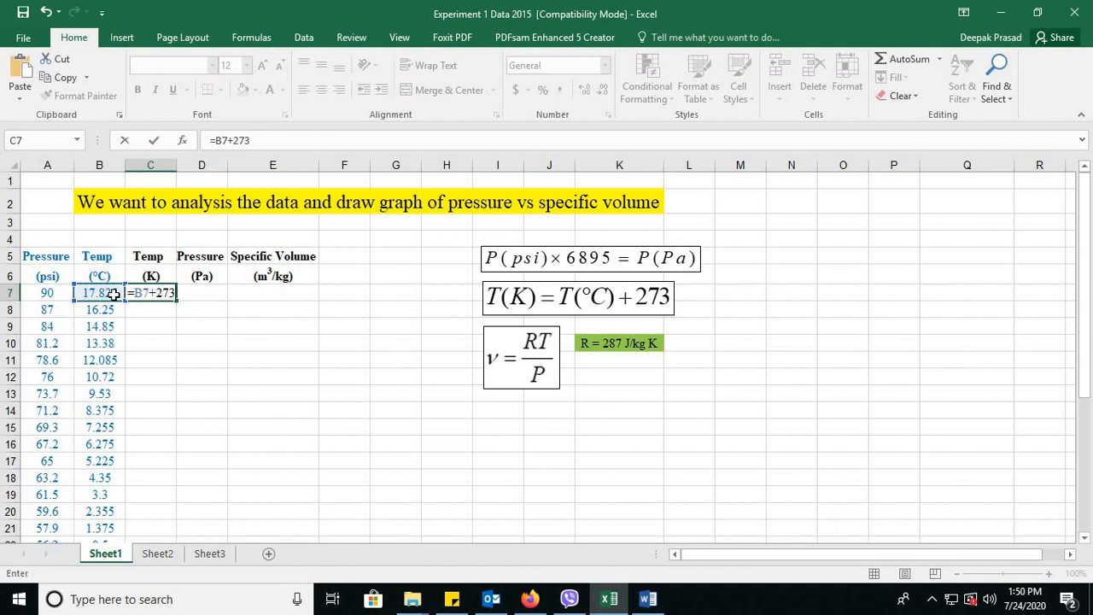
pyautogui.press('Return')
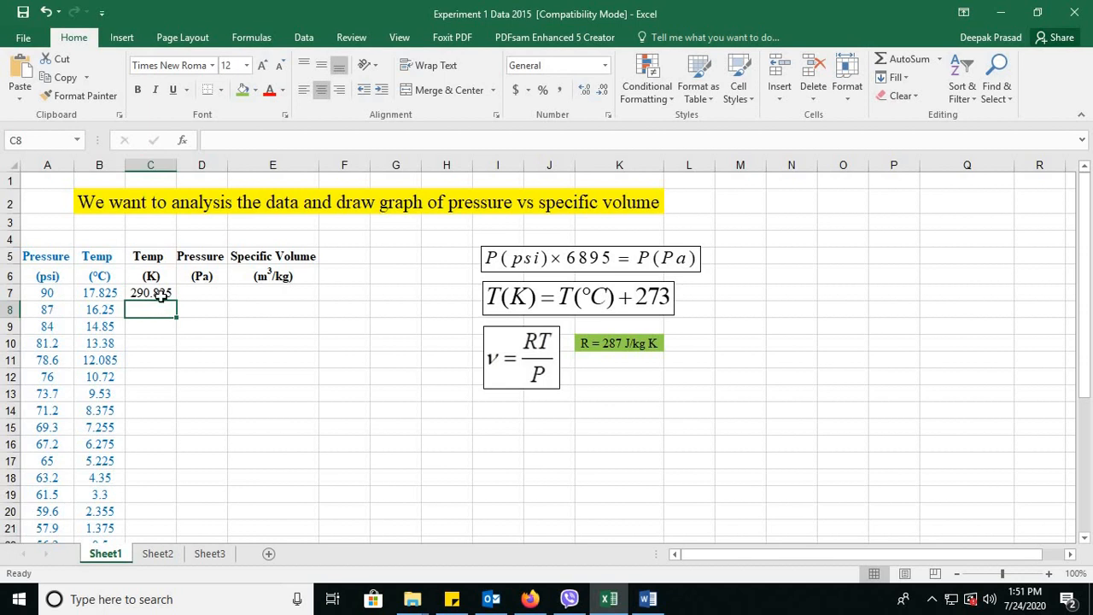
# Fill the Temp (K) formula from C7 down to C25.
pyautogui.click(161, 293)
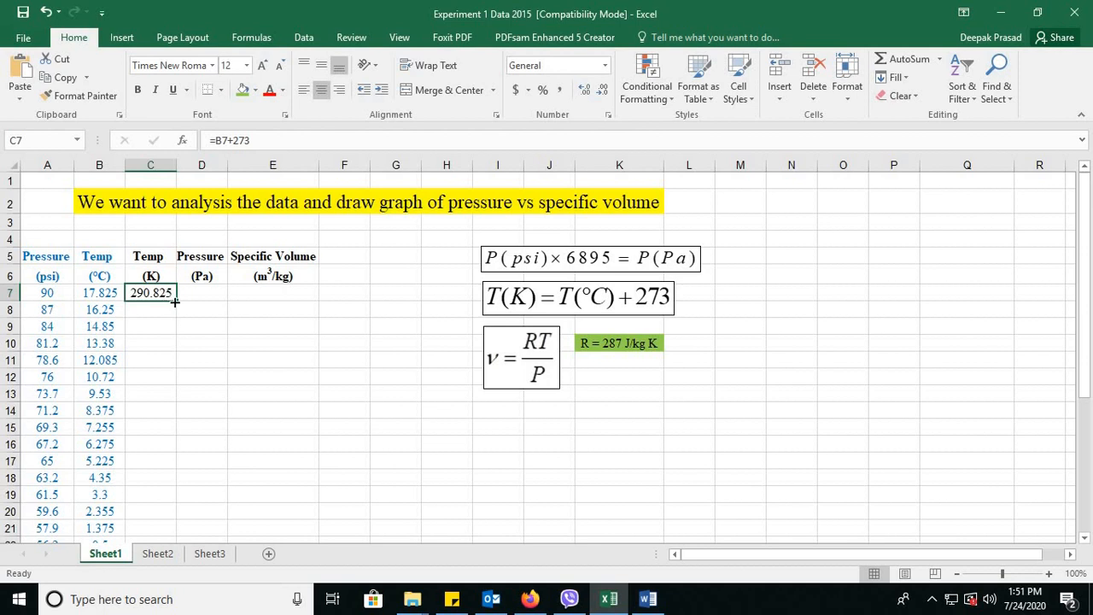
pyautogui.moveTo(174, 300); pyautogui.dragTo(170, 510)
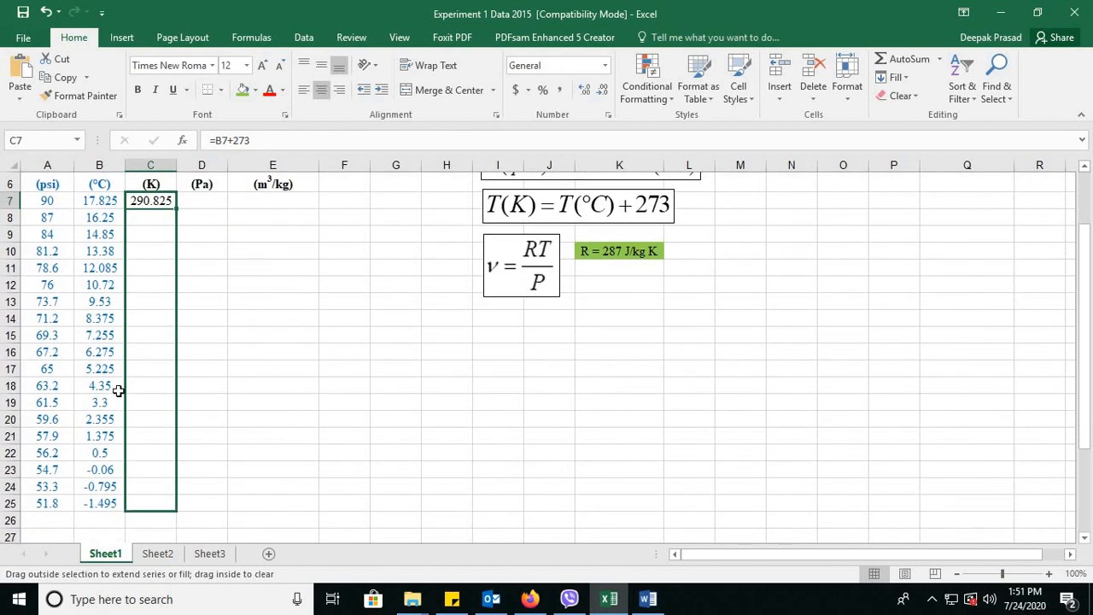
pyautogui.scroll(1, 197, 256)
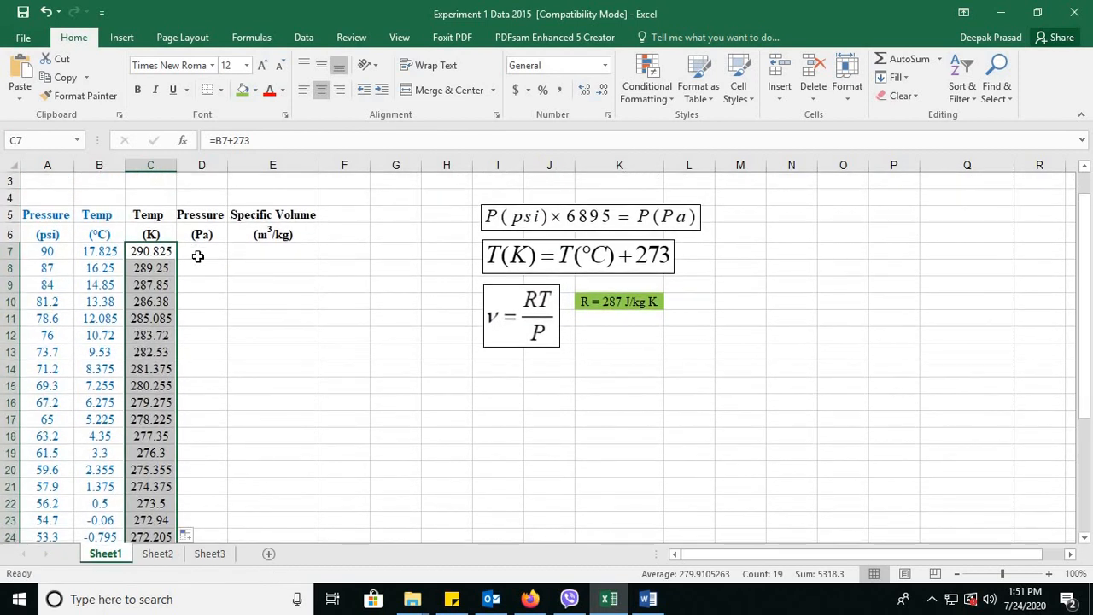
# Enter the psi-to-pascal conversion formula =A7*6895 in cell D7 of the Pressure (Pa) column.
pyautogui.click(198, 256)
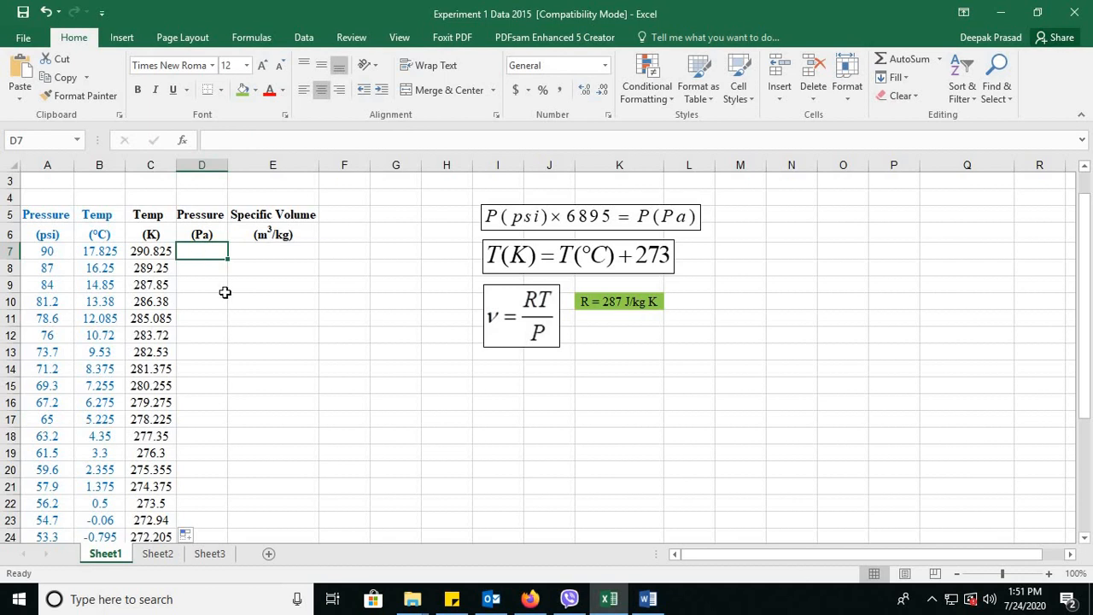
pyautogui.write('=')
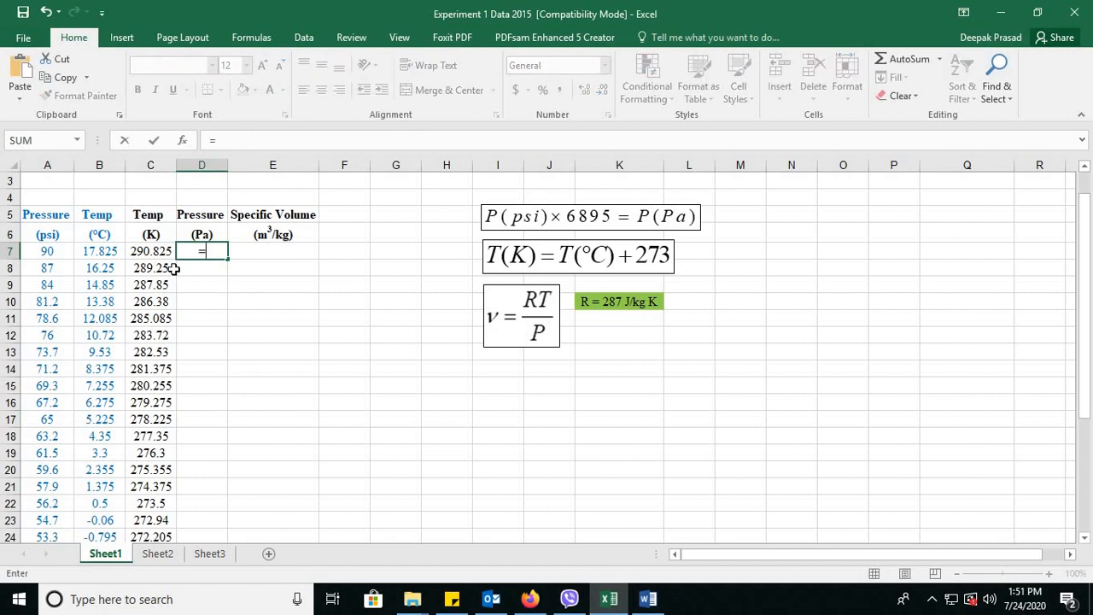
pyautogui.click(50, 250)
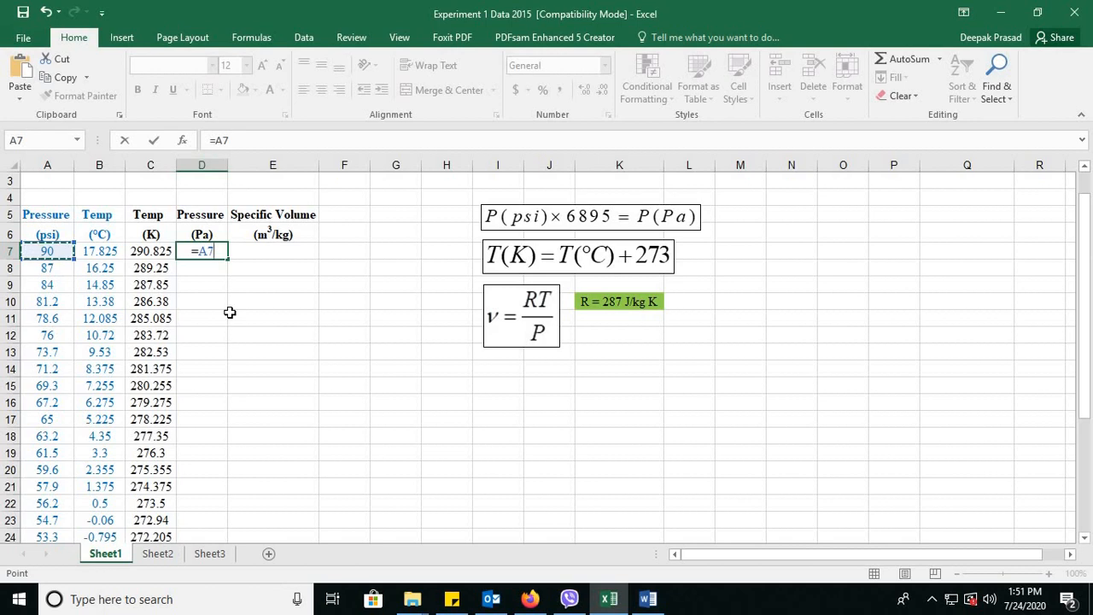
pyautogui.write('*6895')
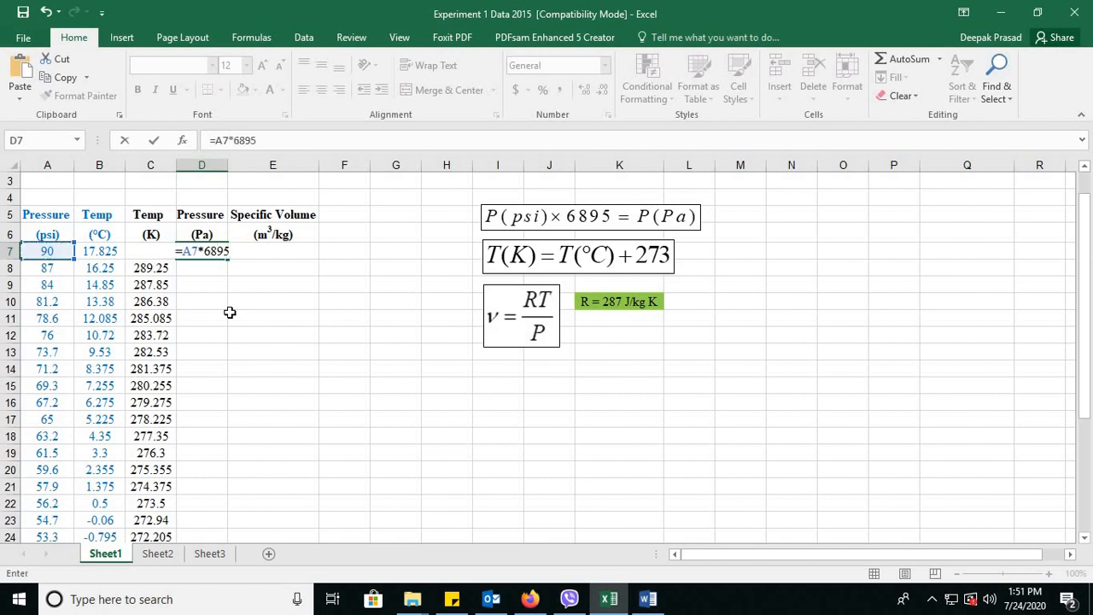
pyautogui.press('Return')
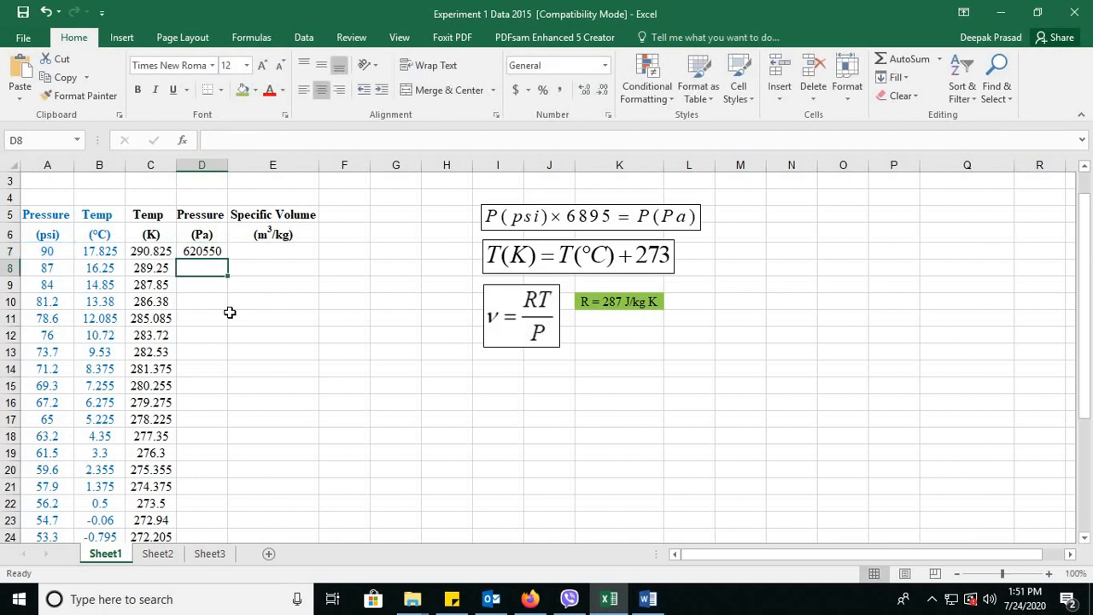
# Fill the Pressure (Pa) formula from D7 down to D25.
pyautogui.click(219, 251)
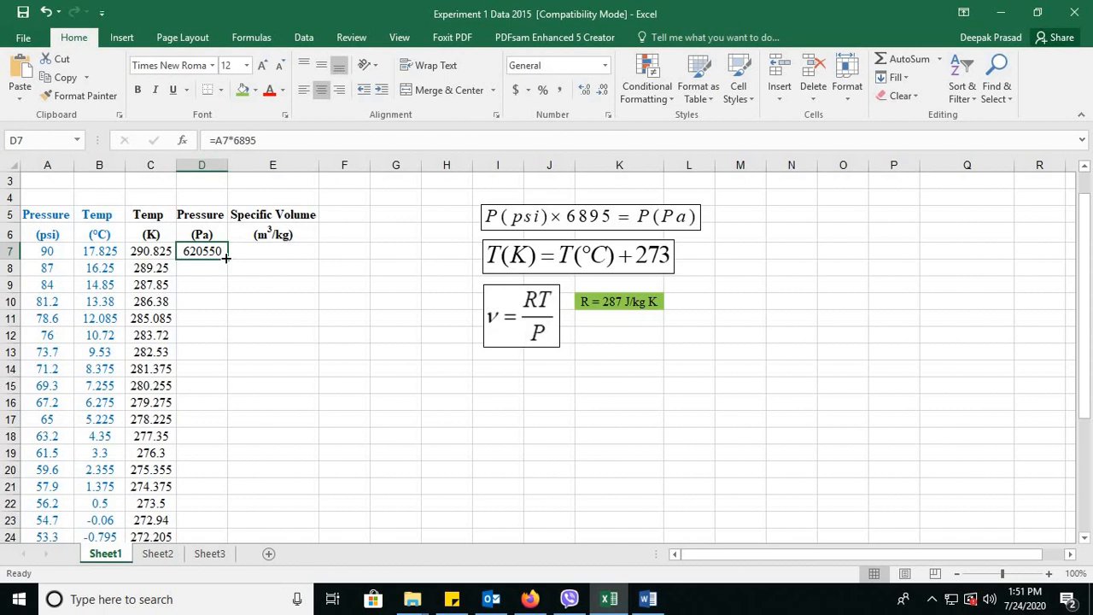
pyautogui.moveTo(226, 257); pyautogui.dragTo(247, 435)
pyautogui.scroll(1, 268, 290)
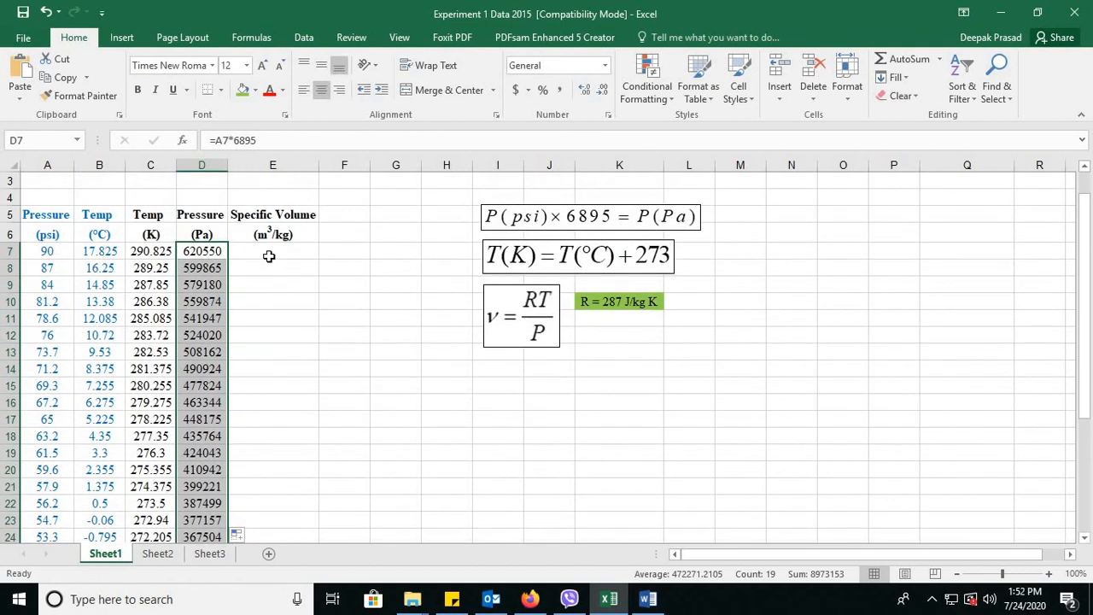
# Enter the specific volume formula =(287*C7)/D7 in cell E7.
pyautogui.click(268, 256)
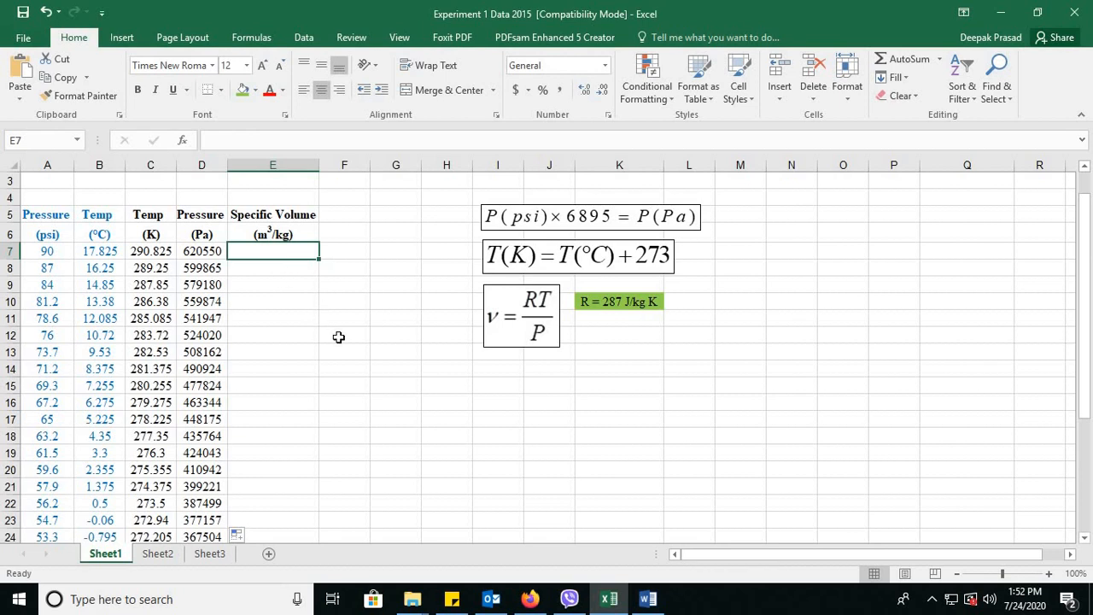
pyautogui.write('=')
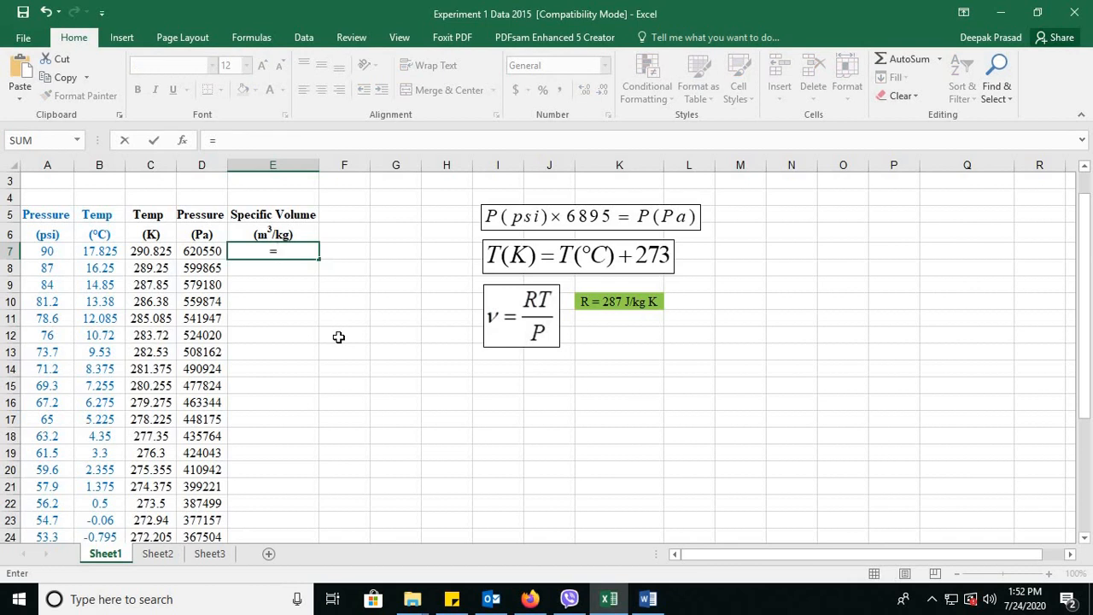
pyautogui.write('(287*')
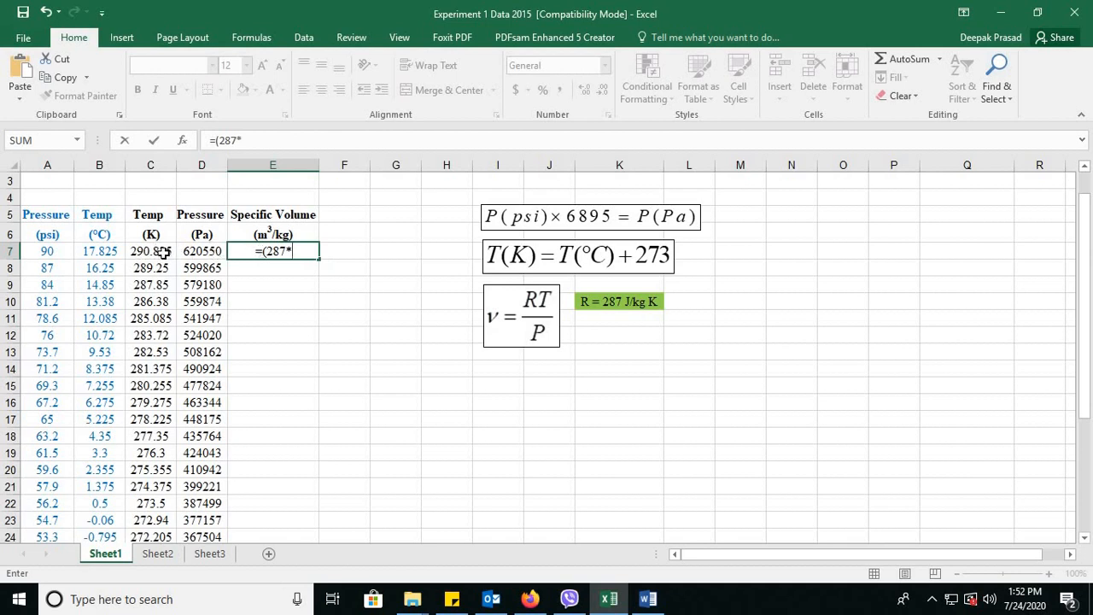
pyautogui.click(163, 254)
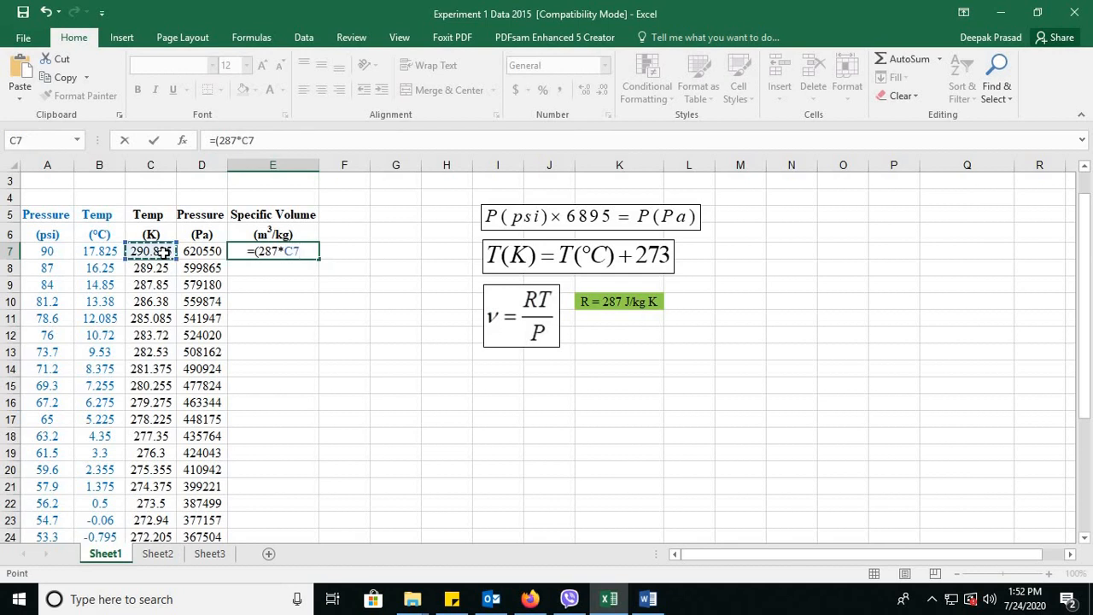
pyautogui.write(')')
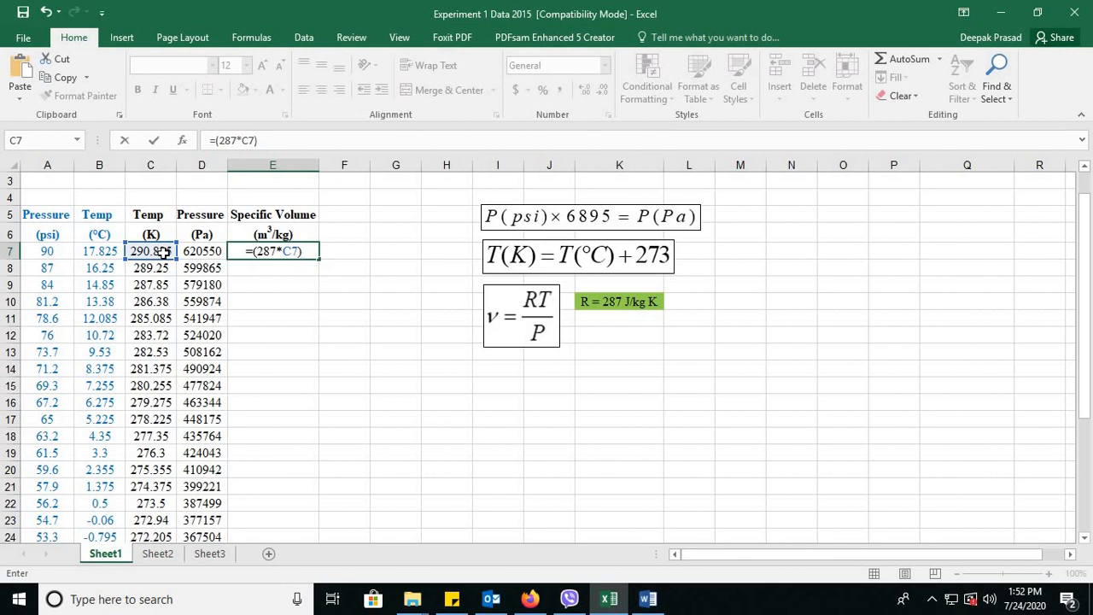
pyautogui.write('/')
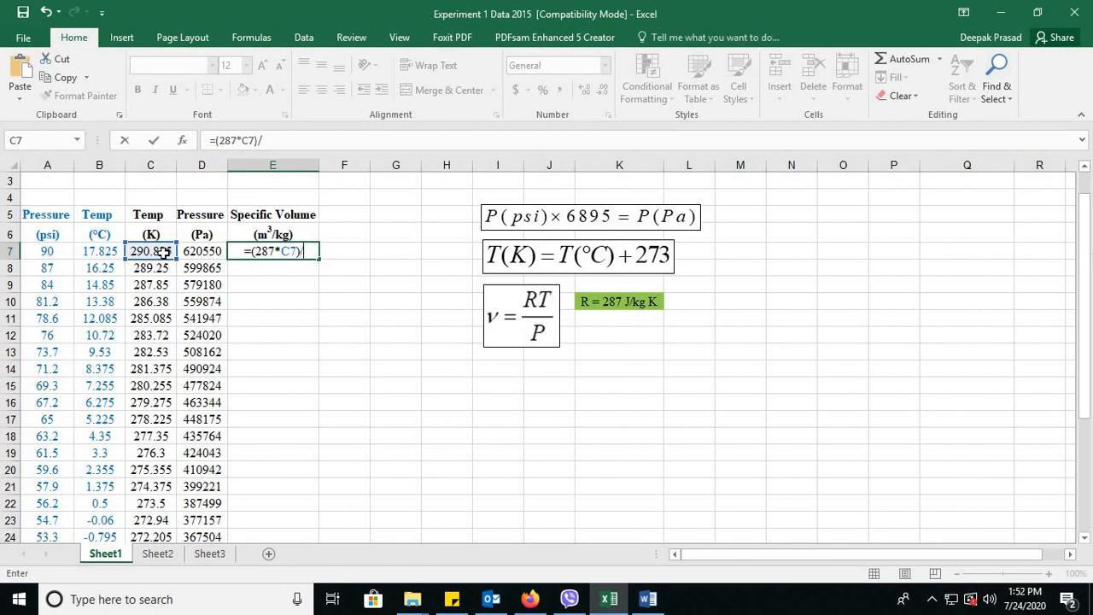
pyautogui.click(207, 252)
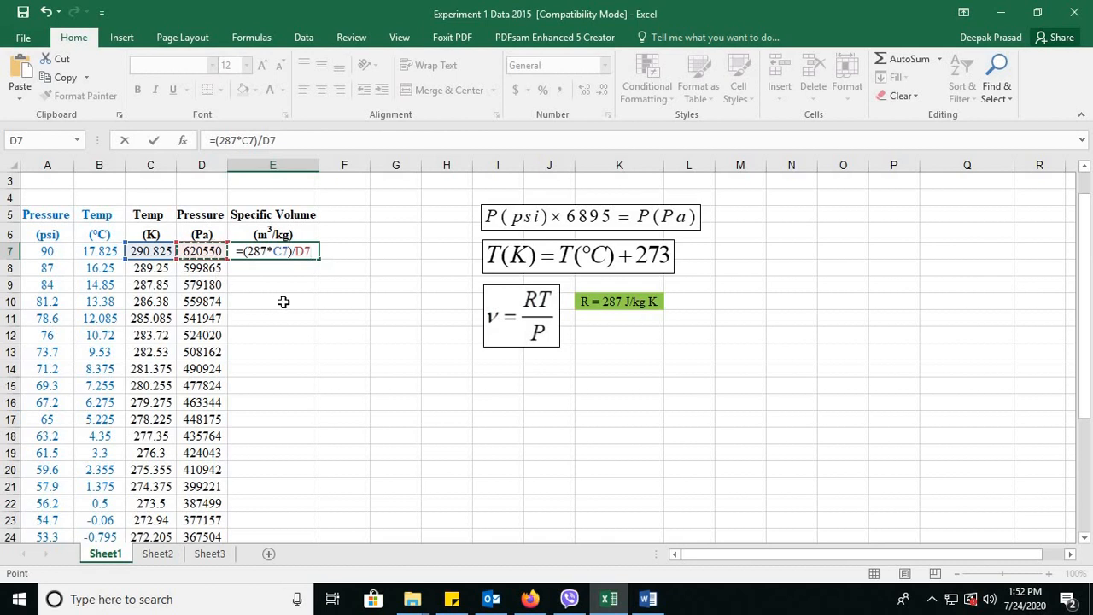
pyautogui.press('Return')
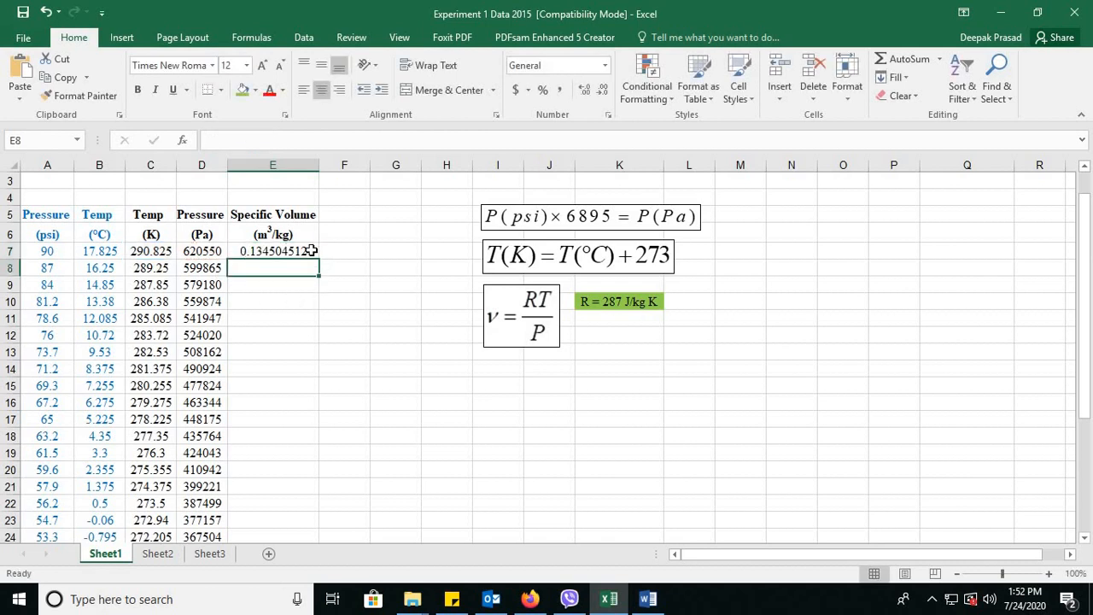
# Fill the specific volume formula from E7 down to E25.
pyautogui.click(315, 252)
pyautogui.moveTo(318, 256); pyautogui.dragTo(319, 510)
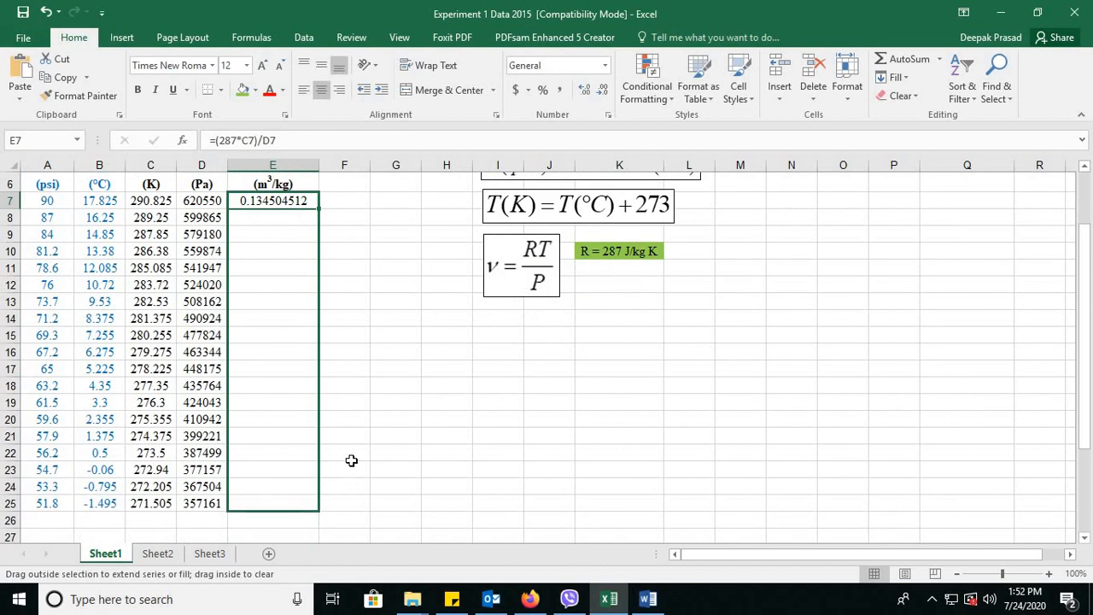
pyautogui.scroll(1, 397, 414)
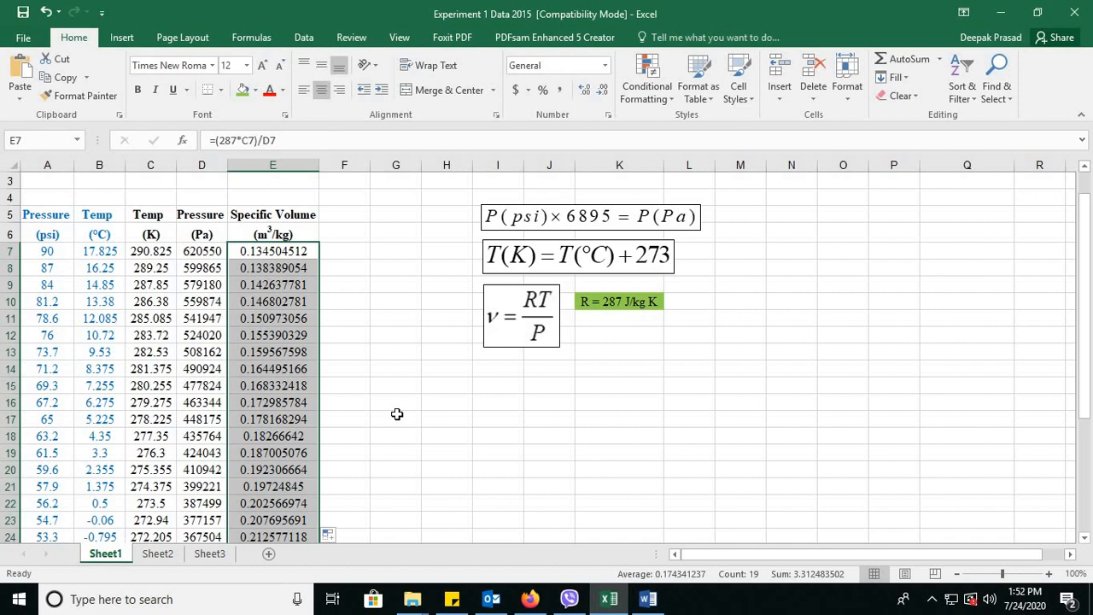
# Insert a blank Scatter with Smooth Lines and Markers chart, starting from the empty cell G7.
pyautogui.click(402, 251)
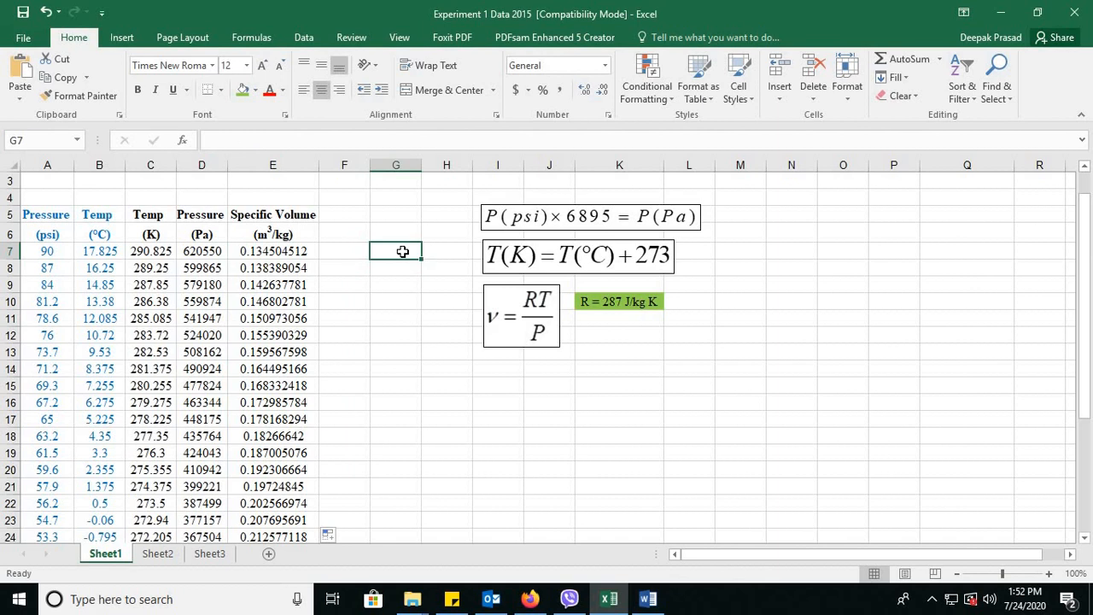
pyautogui.click(119, 39)
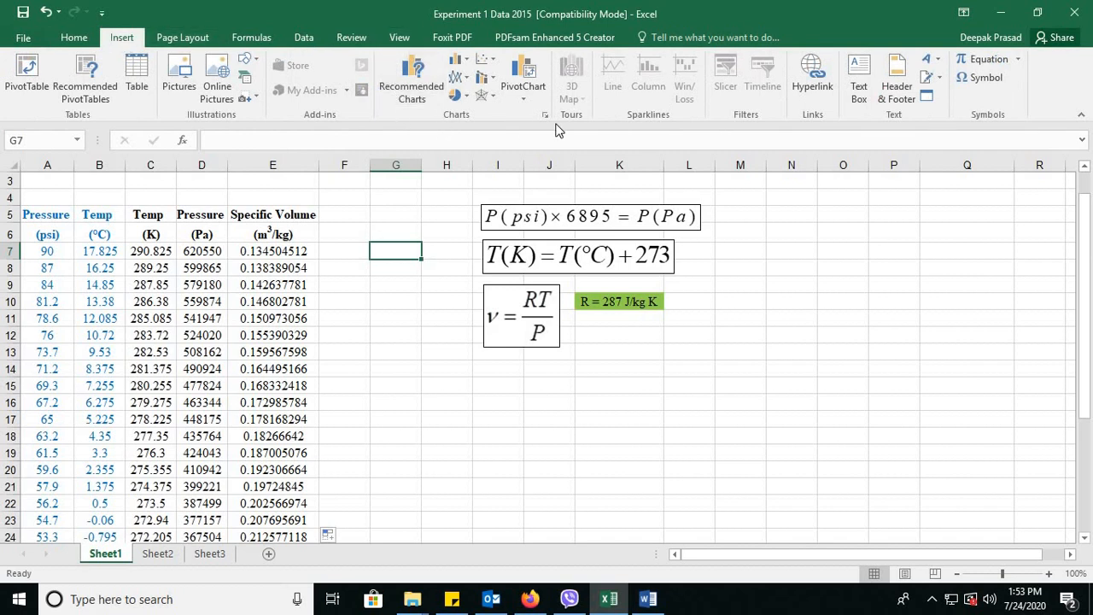
pyautogui.click(486, 64)
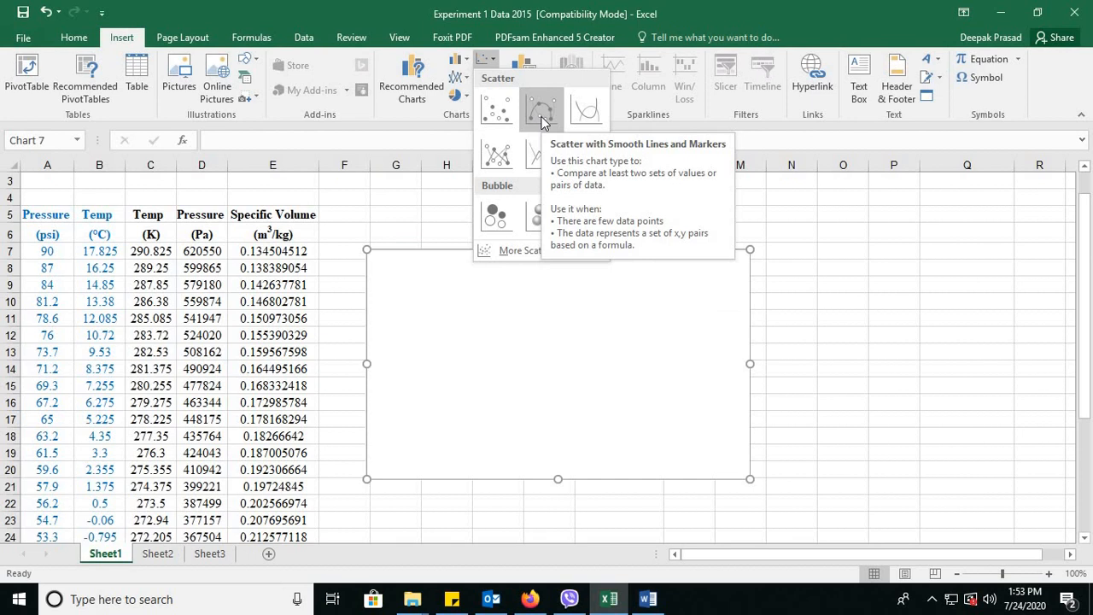
pyautogui.click(542, 120)
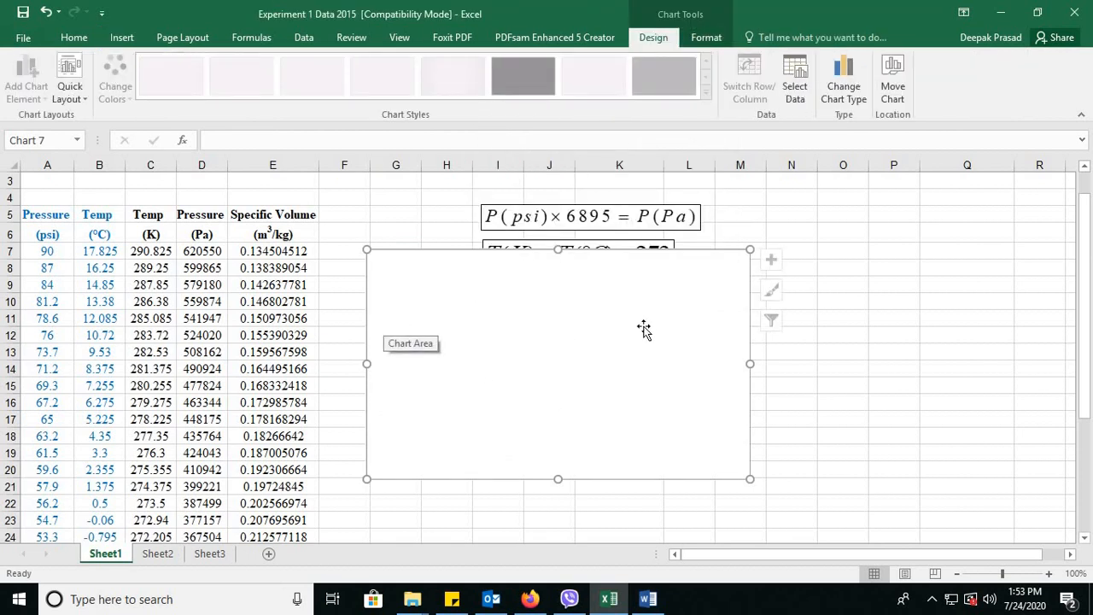
pyautogui.click(844, 302)
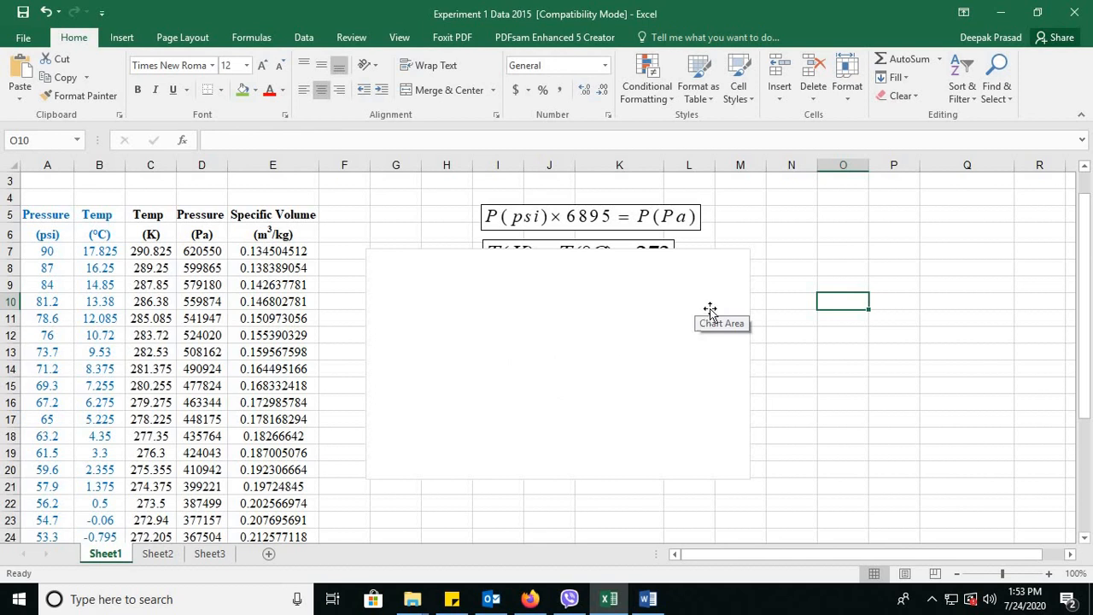
pyautogui.rightClick(800, 302)
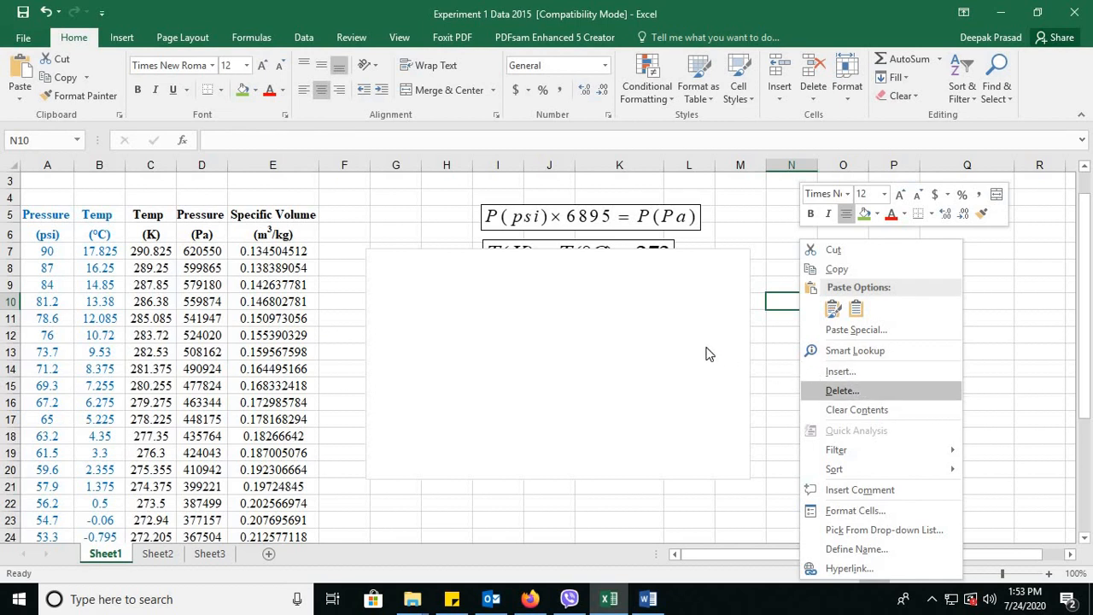
pyautogui.click(677, 320)
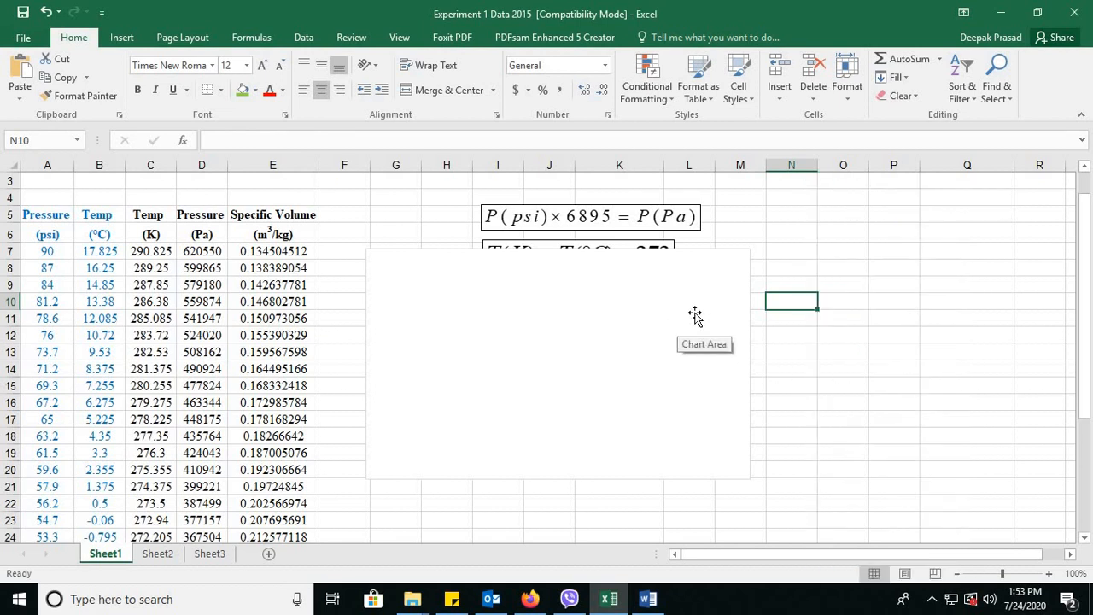
pyautogui.click(695, 316)
pyautogui.rightClick(696, 316)
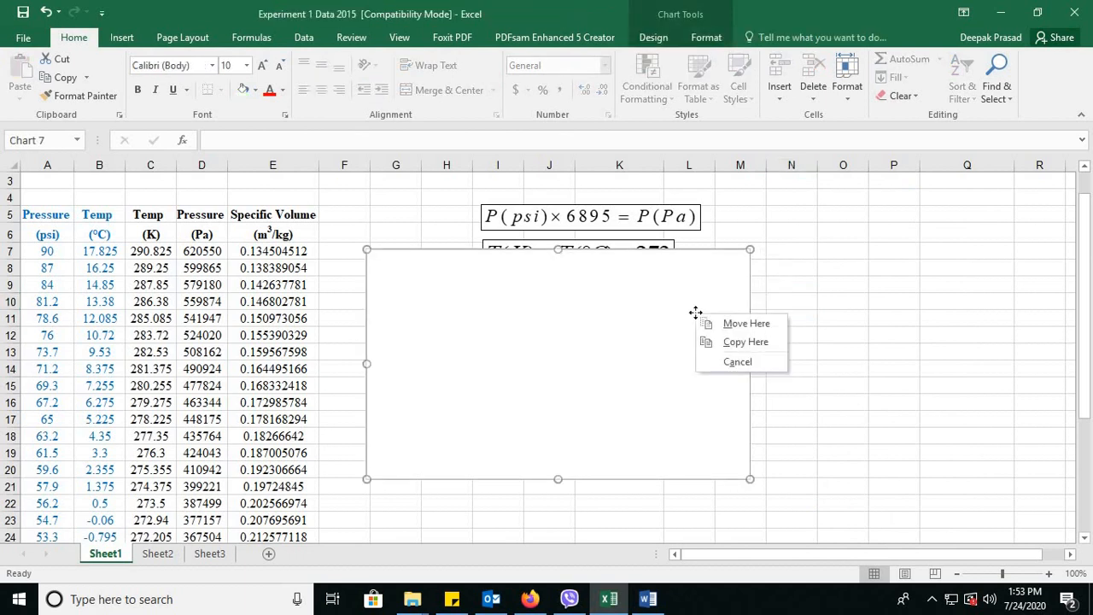
pyautogui.click(696, 316)
pyautogui.rightClick(696, 317)
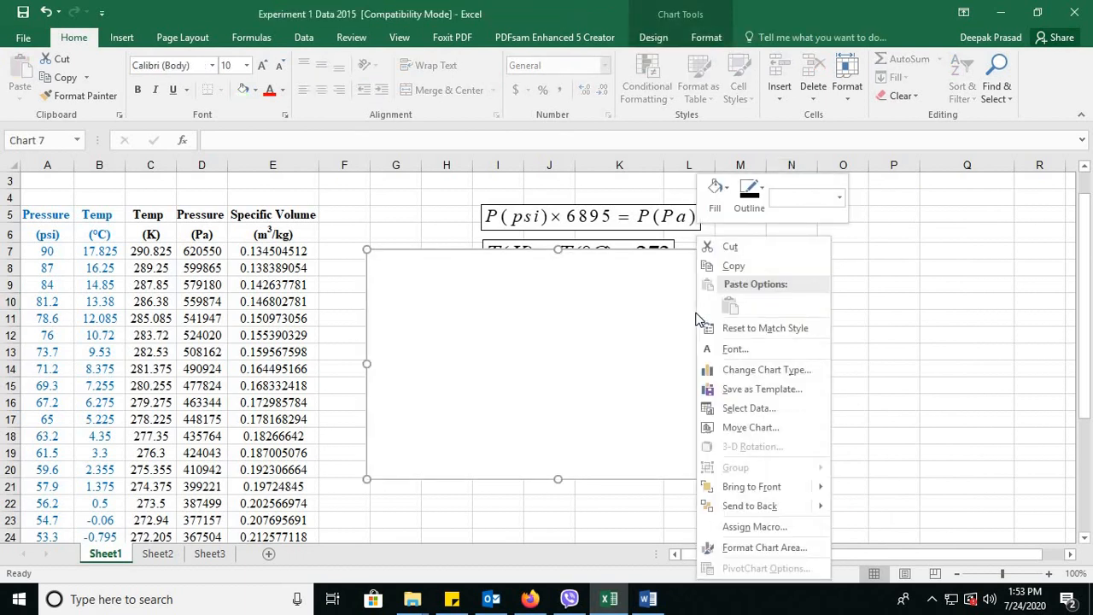
pyautogui.click(658, 319)
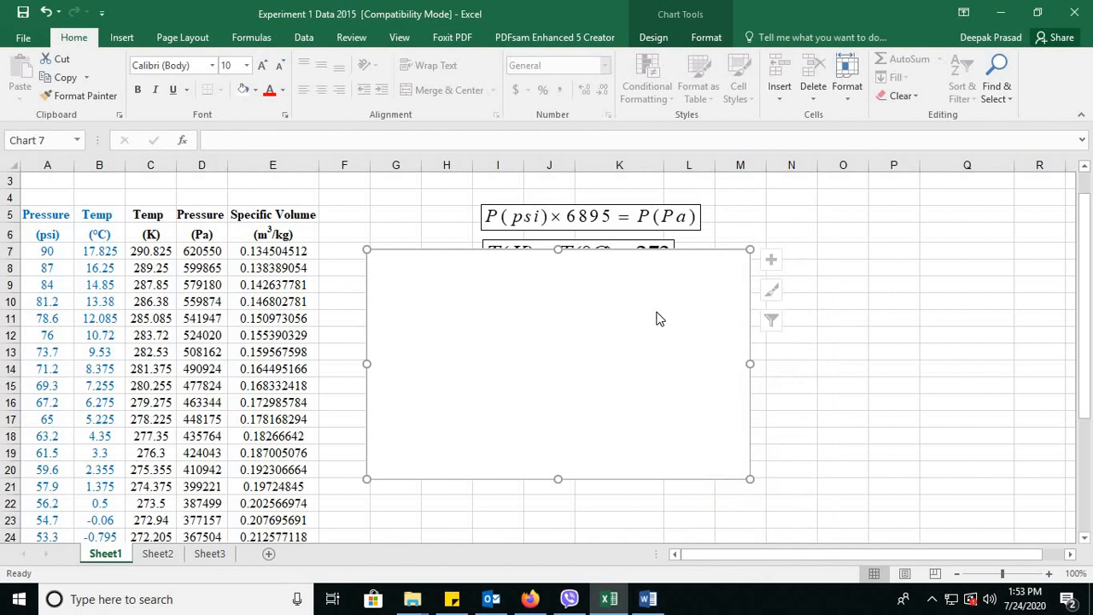
# Open the data source selection for the blank chart and start adding a new data series.
pyautogui.rightClick(657, 318)
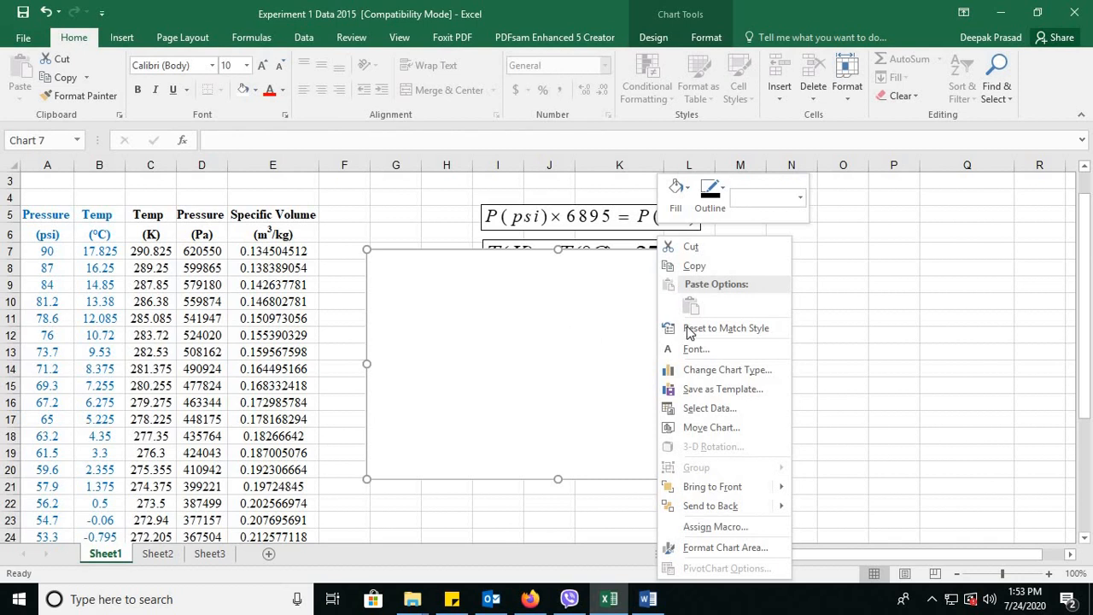
pyautogui.click(723, 411)
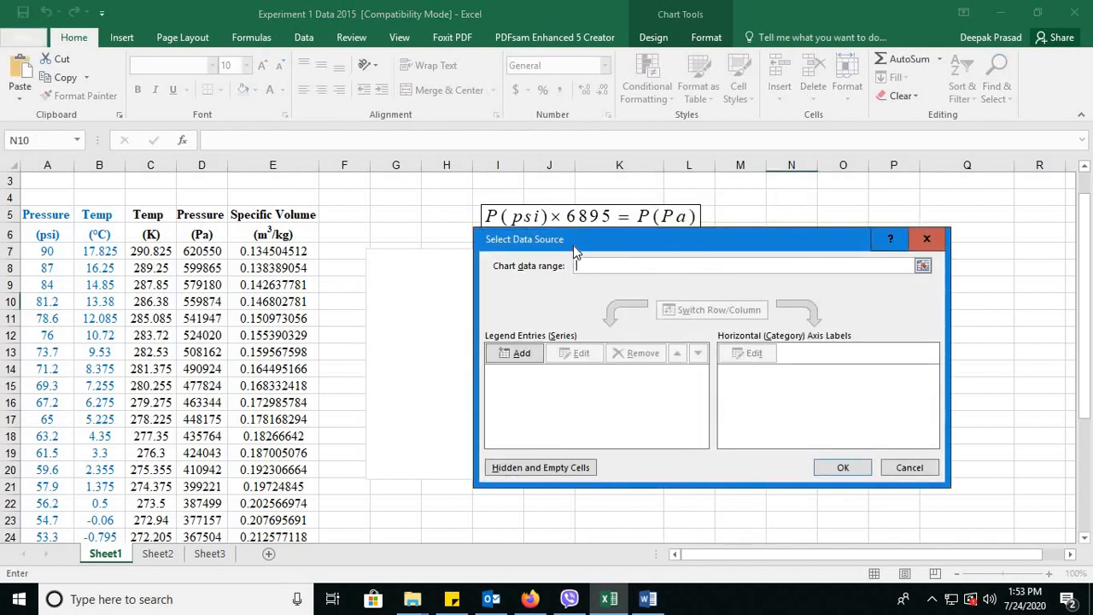
pyautogui.moveTo(575, 243); pyautogui.dragTo(654, 235)
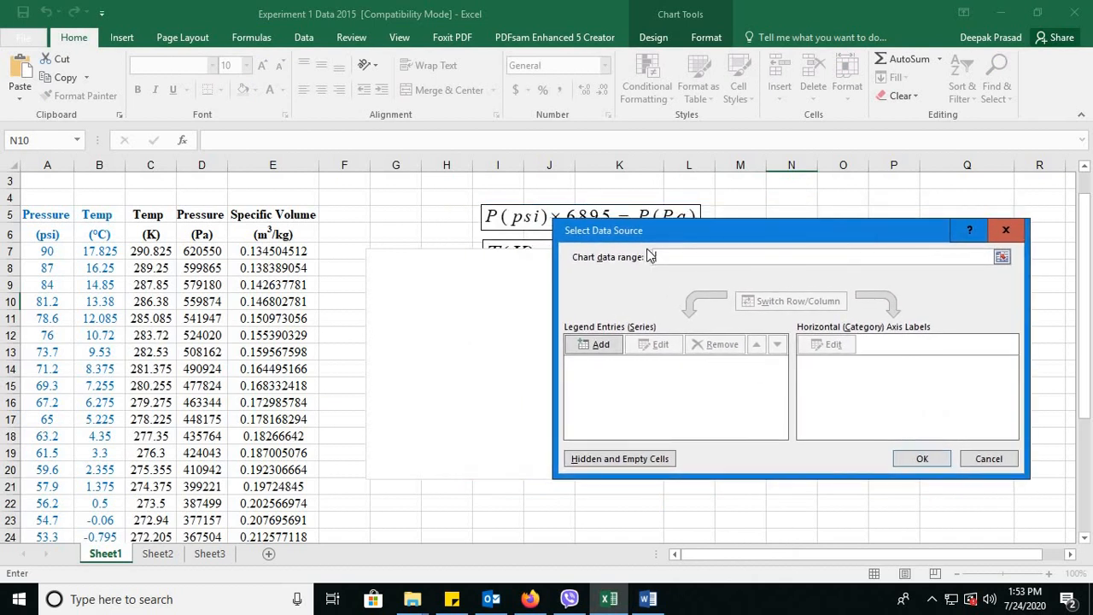
pyautogui.click(601, 345)
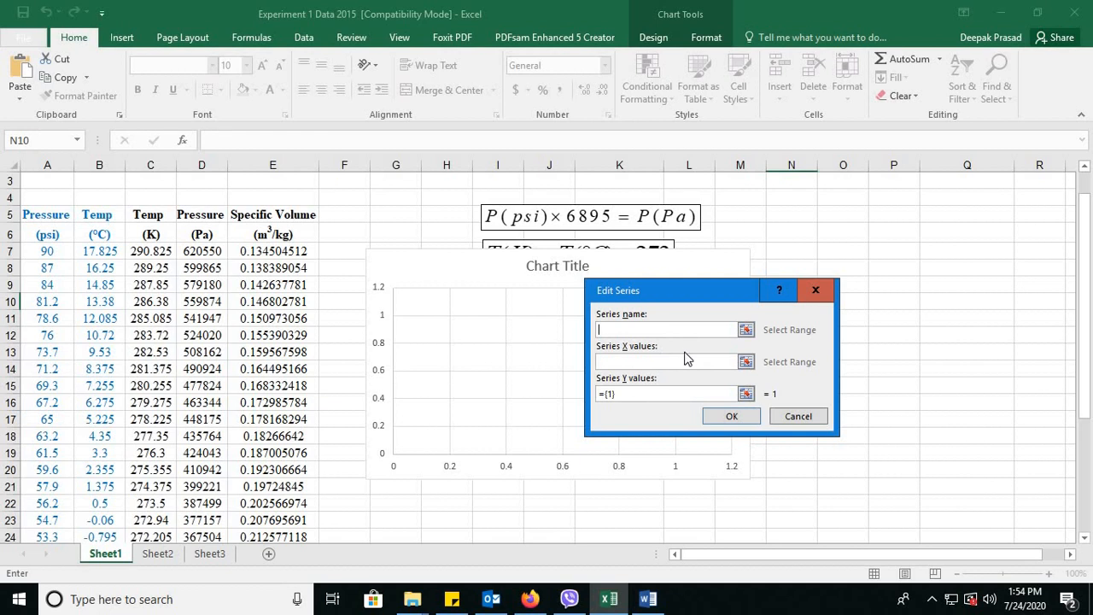
# Set the new series' X values to the specific volume range E7:E25 on Sheet1.
pyautogui.click(743, 361)
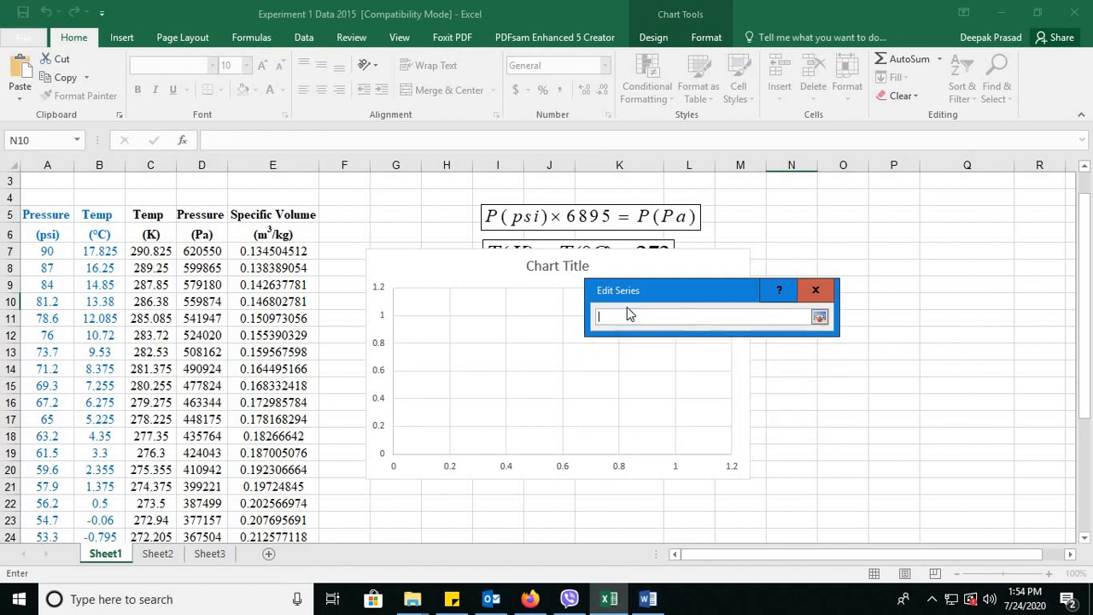
pyautogui.click(294, 251)
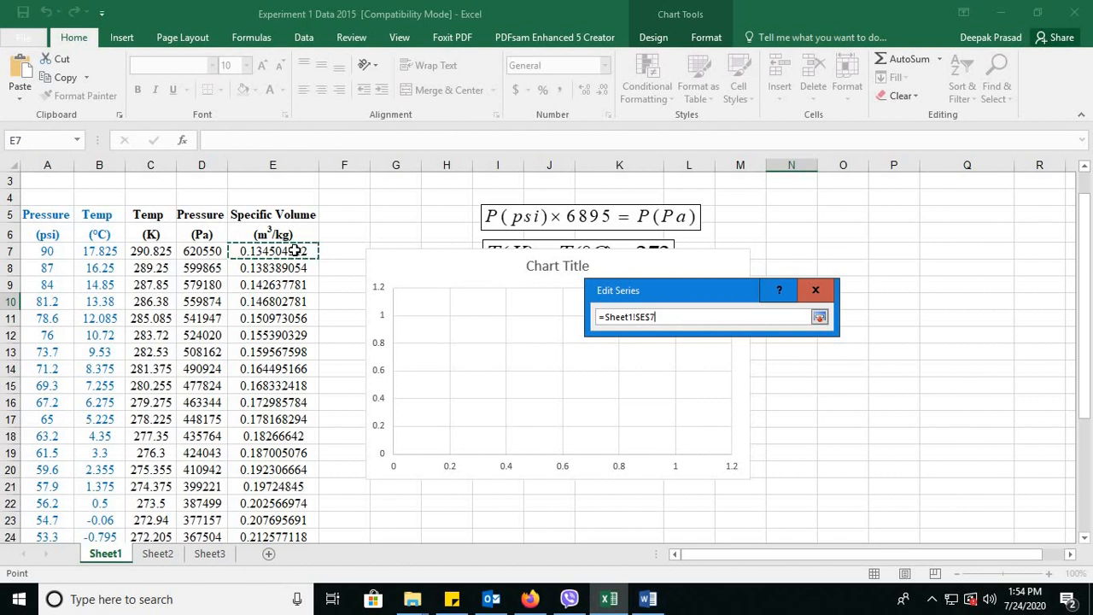
pyautogui.moveTo(293, 251); pyautogui.dragTo(297, 341)
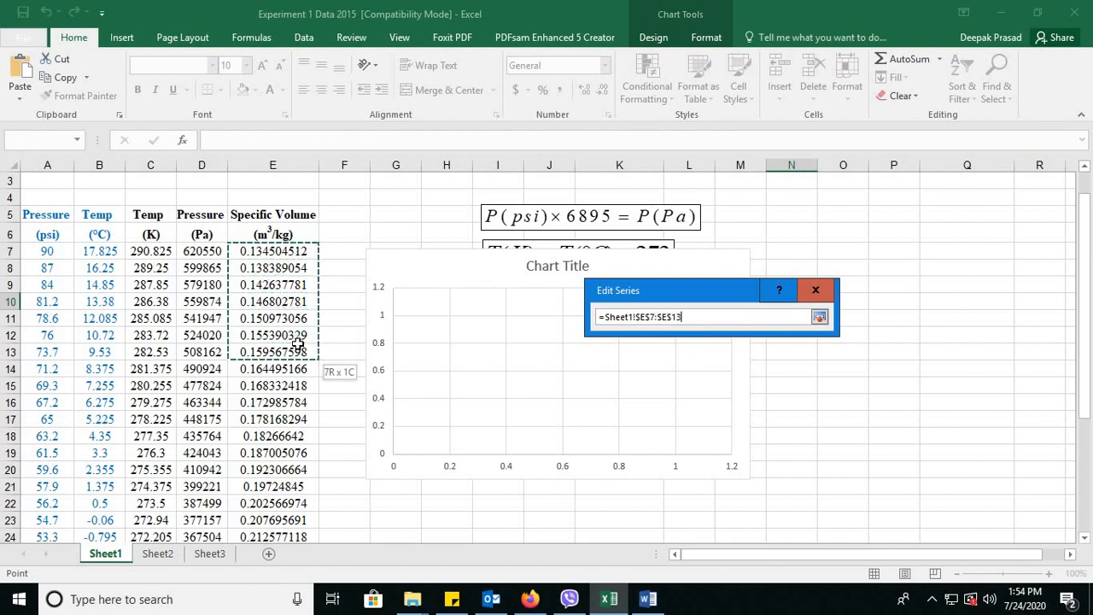
pyautogui.moveTo(297, 462); pyautogui.dragTo(299, 504)
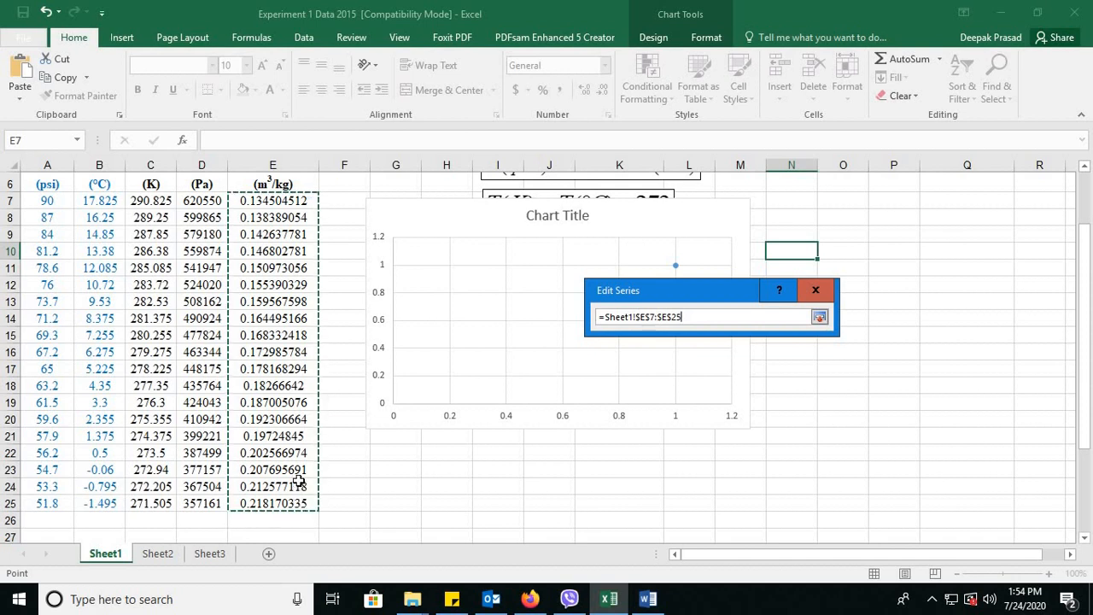
pyautogui.click(819, 318)
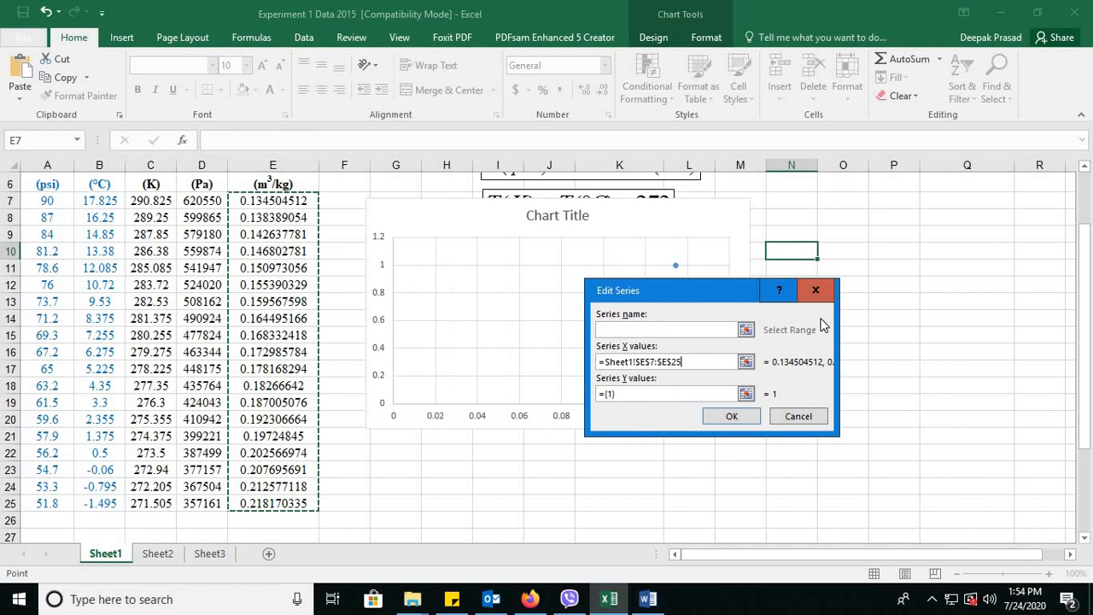
# Set the series' Y values to the Pressure (Pa) range D7:D25 and apply the data source to the chart.
pyautogui.click(745, 394)
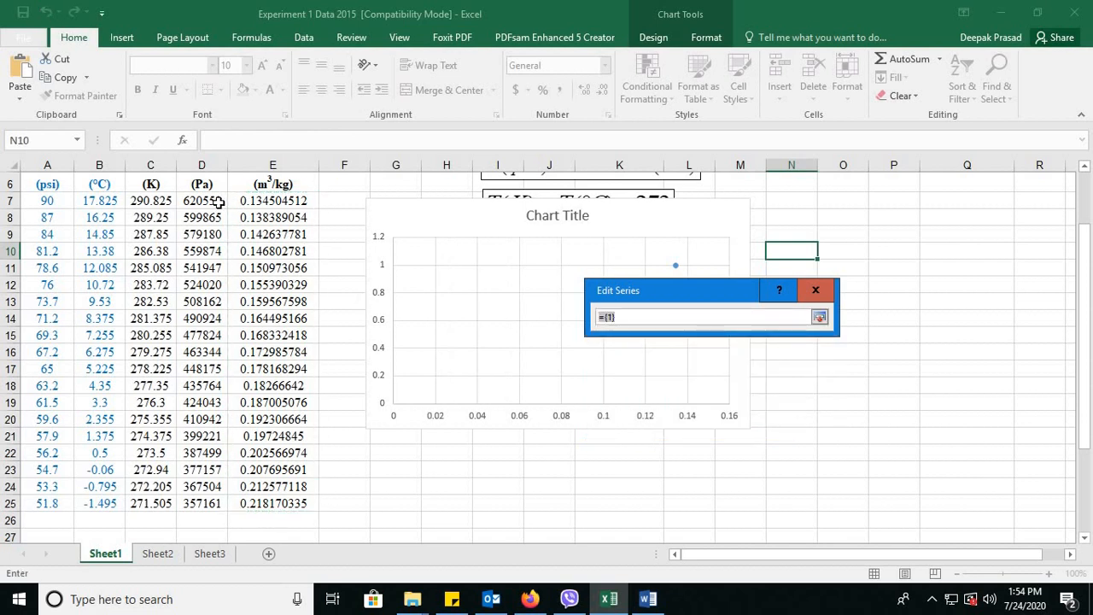
pyautogui.click(218, 201)
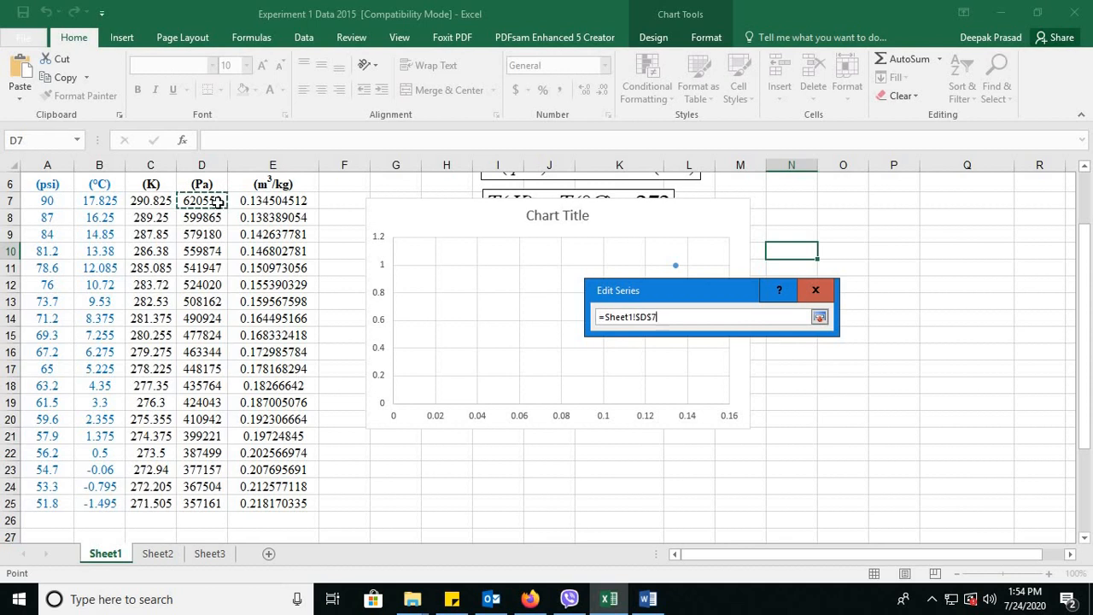
pyautogui.moveTo(233, 268); pyautogui.dragTo(221, 503)
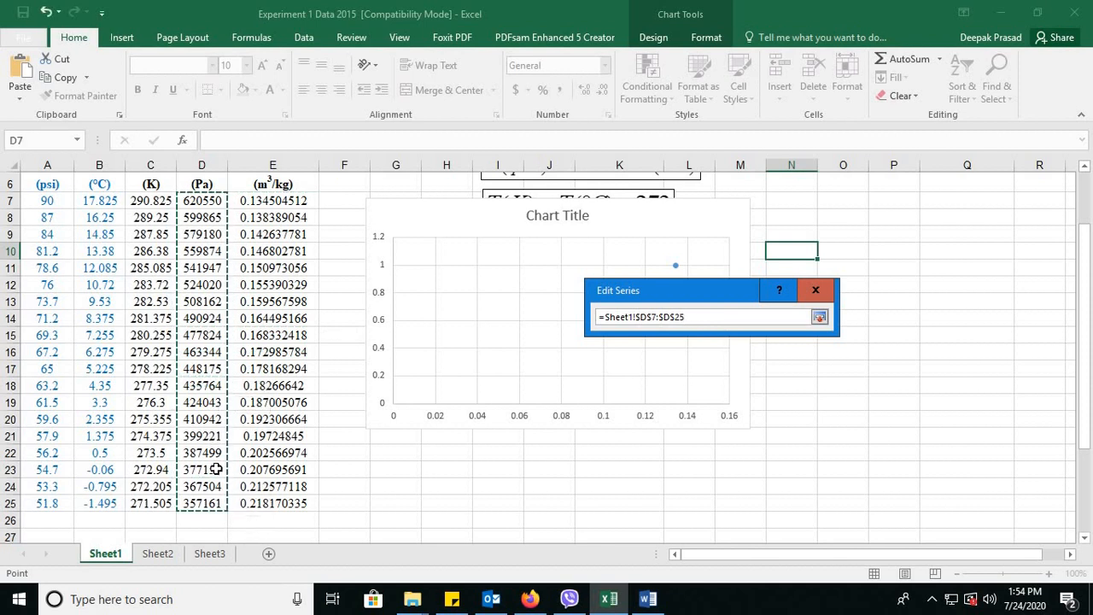
pyautogui.click(819, 316)
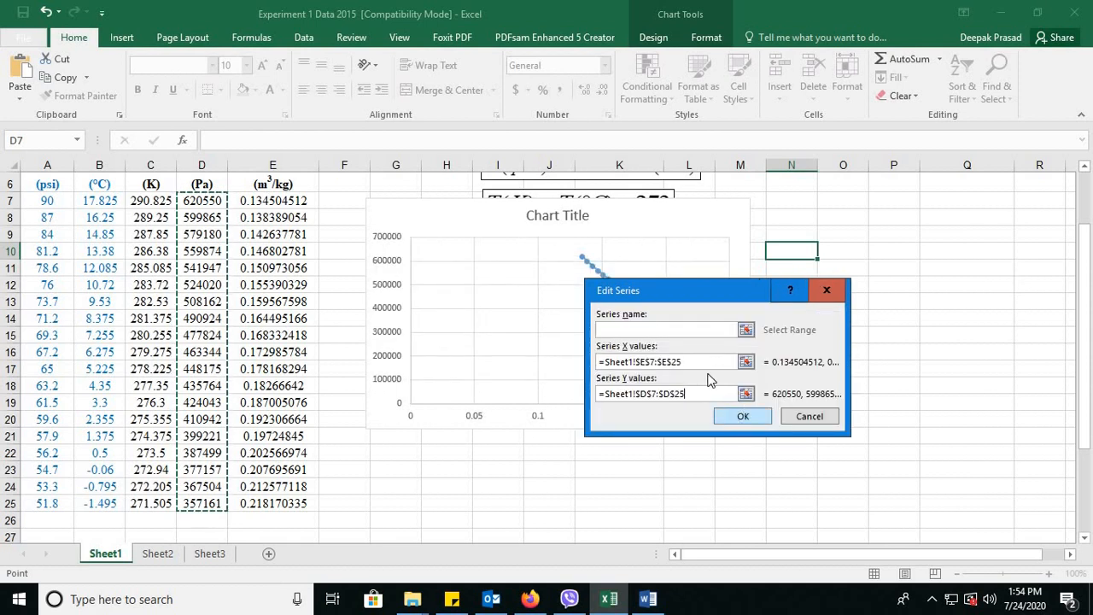
pyautogui.click(743, 417)
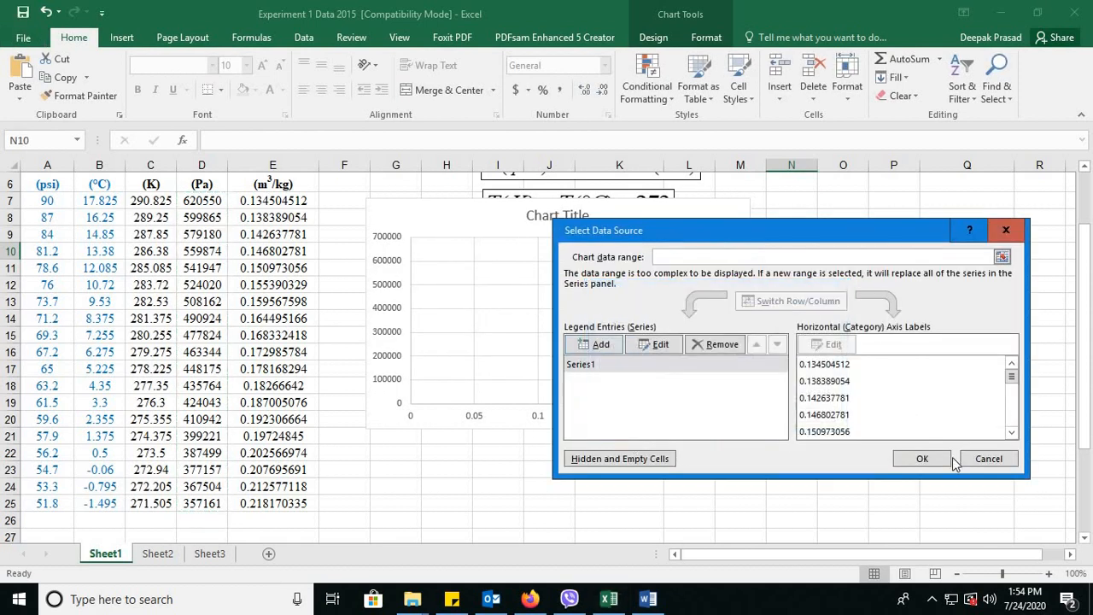
pyautogui.click(937, 458)
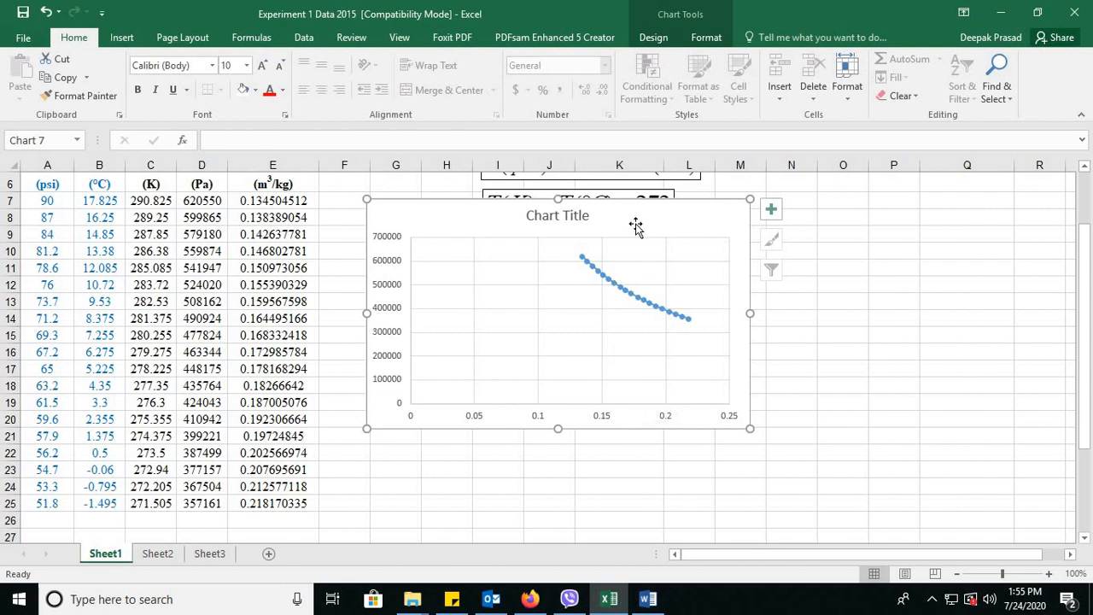
# Delete the chart title and both the vertical and horizontal gridlines from the chart.
pyautogui.click(558, 216)
pyautogui.press('Delete')
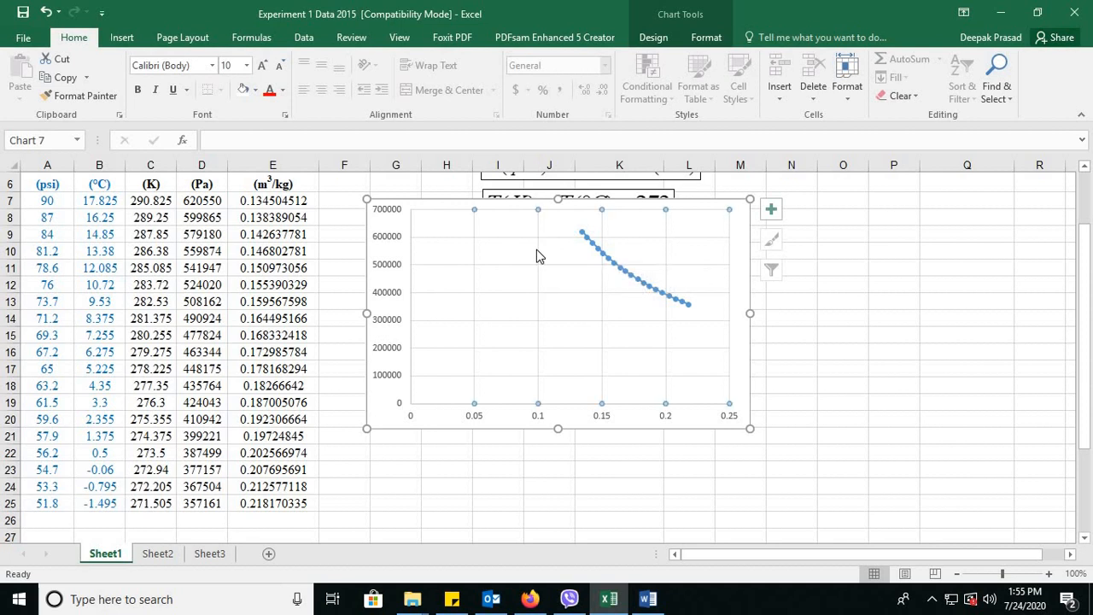
pyautogui.click(536, 254)
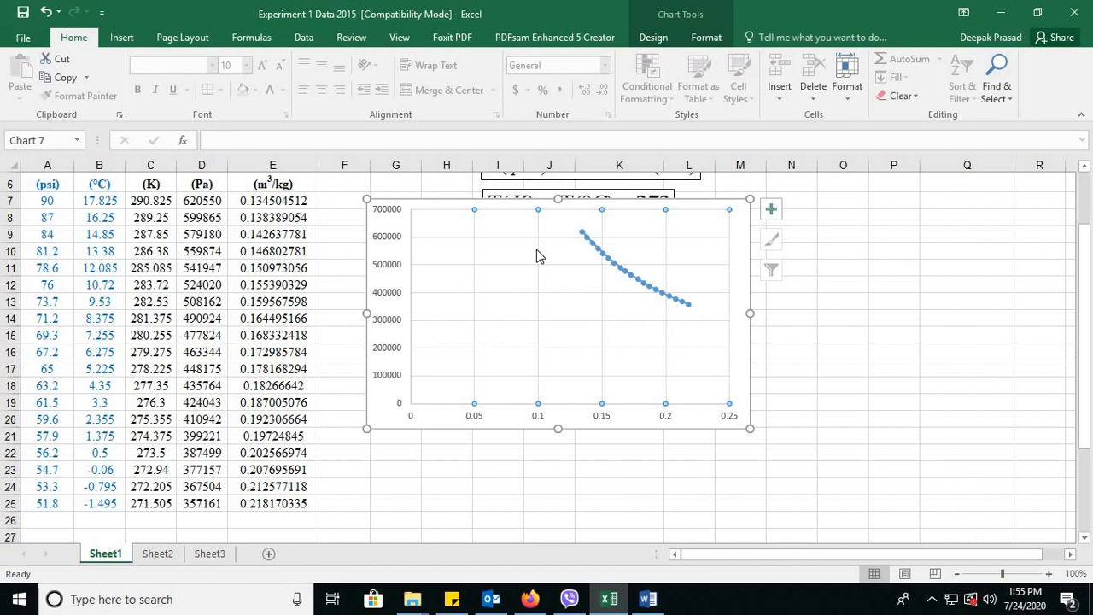
pyautogui.press('Delete')
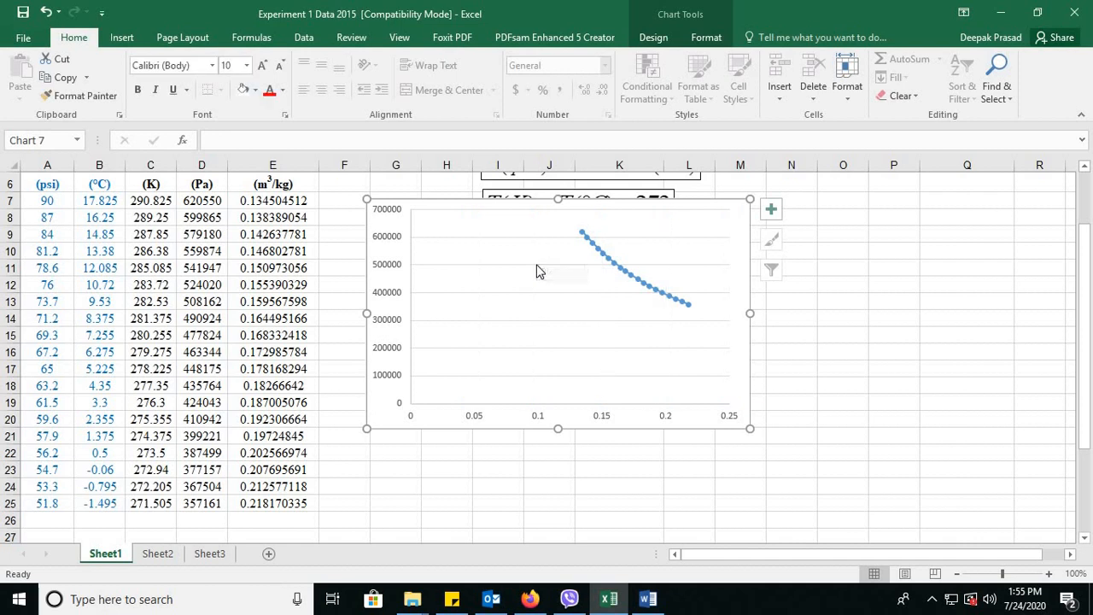
pyautogui.click(537, 266)
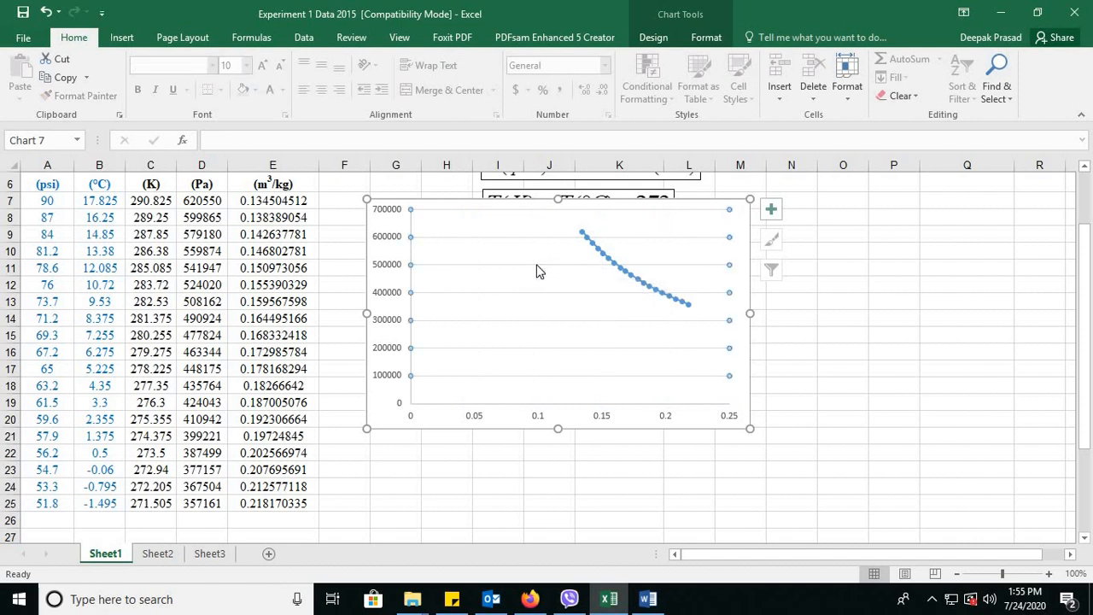
pyautogui.press('Delete')
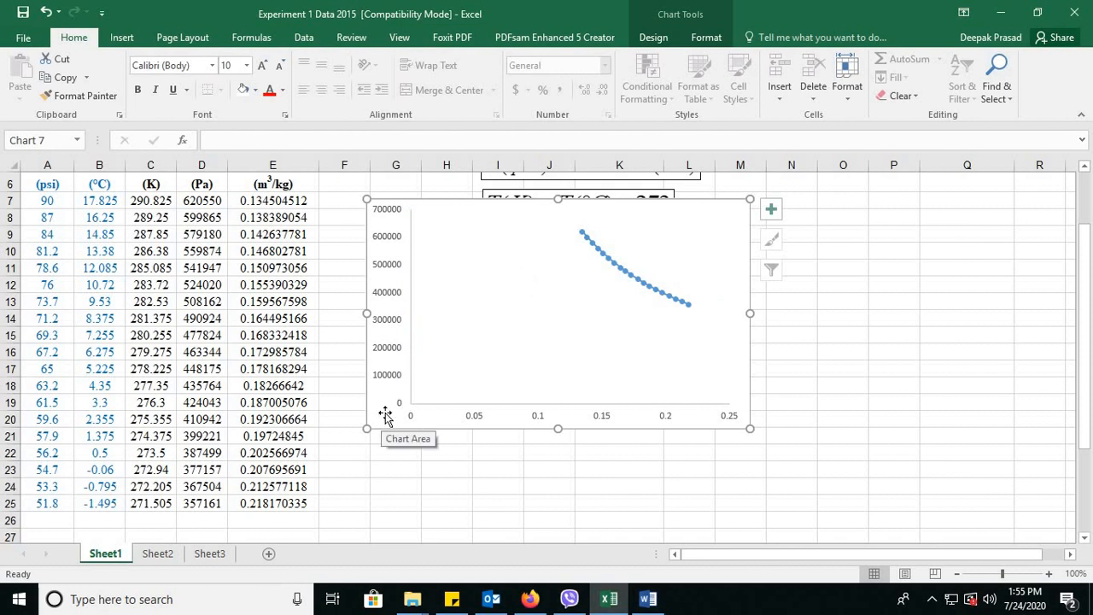
# Format the chart's plot area with a solid black border line.
pyautogui.rightClick(506, 309)
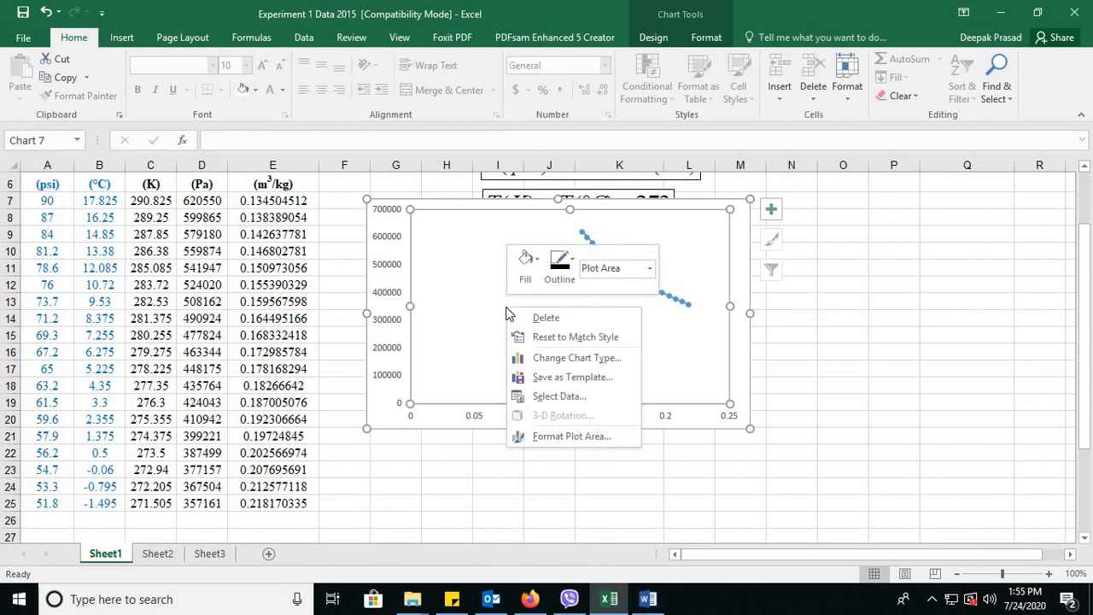
pyautogui.click(608, 438)
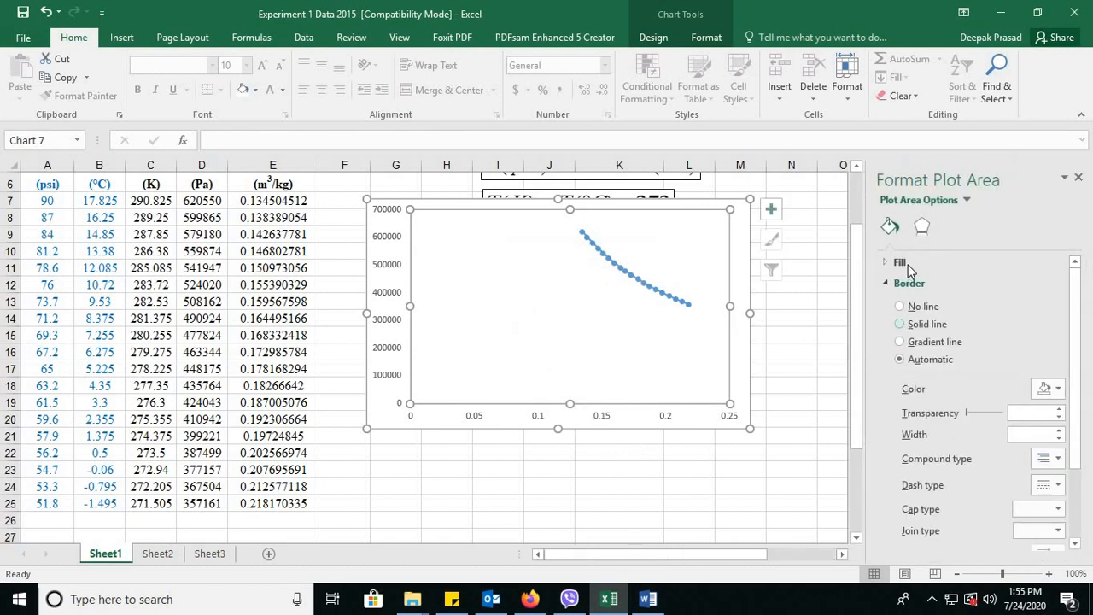
pyautogui.click(924, 328)
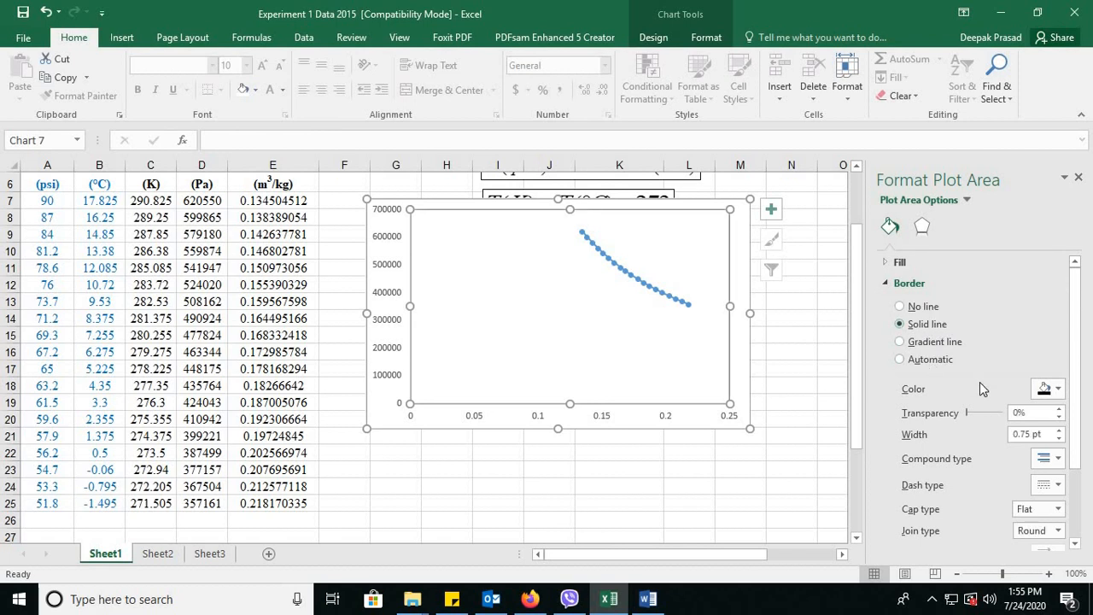
pyautogui.click(1057, 391)
pyautogui.press('Escape')
pyautogui.click(1047, 389)
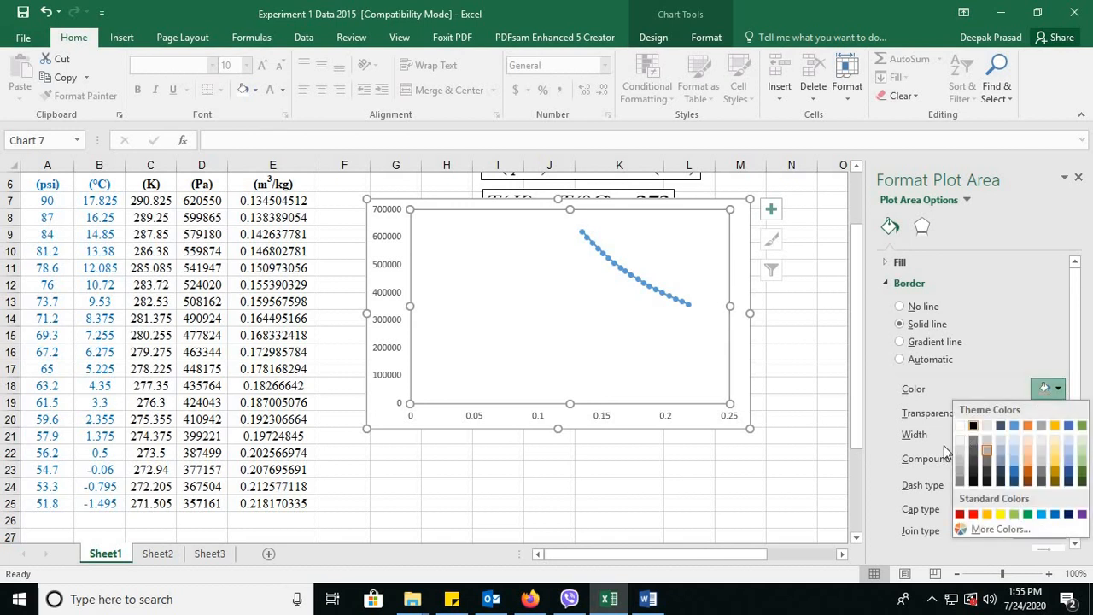
pyautogui.click(973, 426)
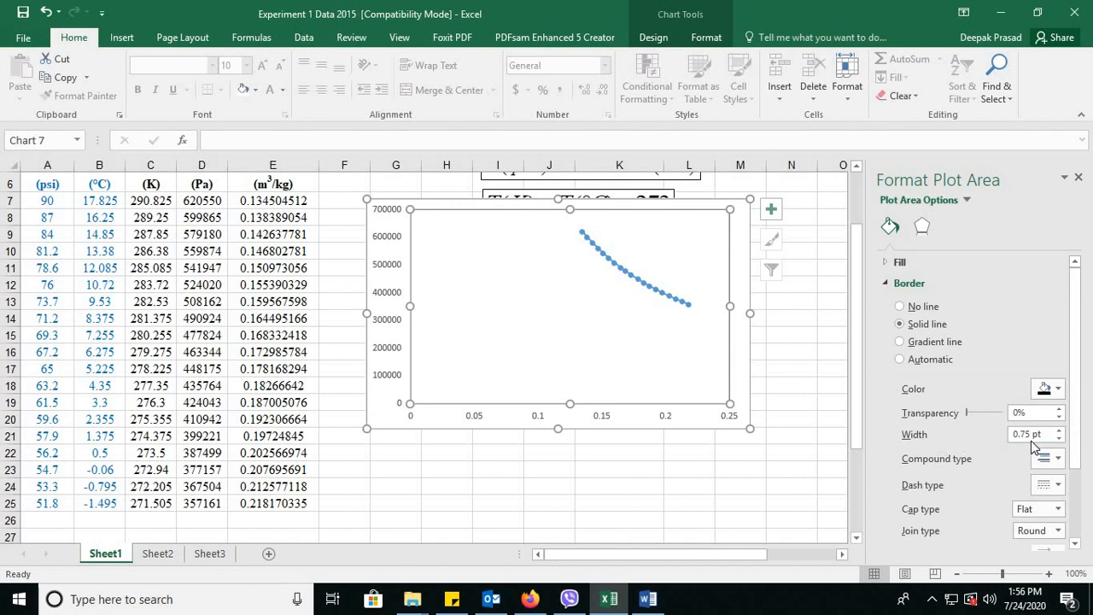
pyautogui.click(1077, 177)
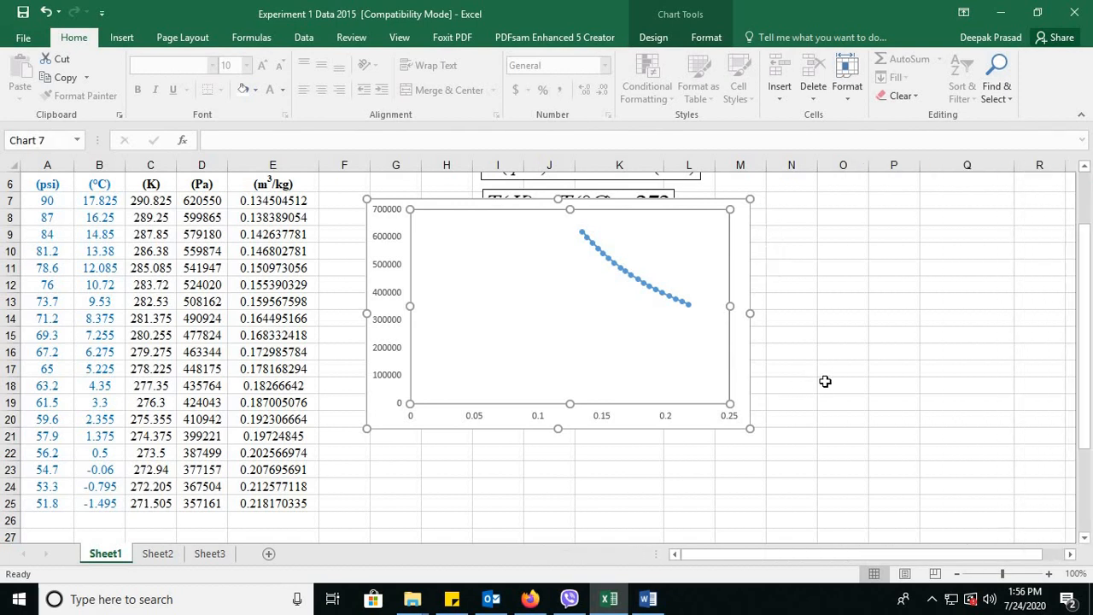
pyautogui.click(794, 384)
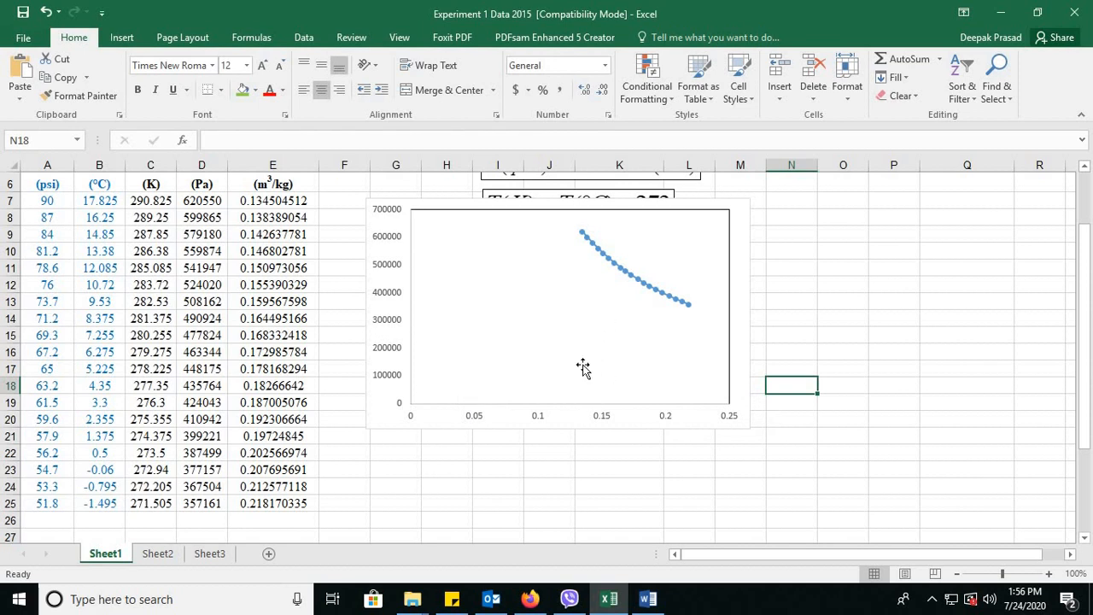
# Format the chart's horizontal axis with a solid line.
pyautogui.rightClick(563, 410)
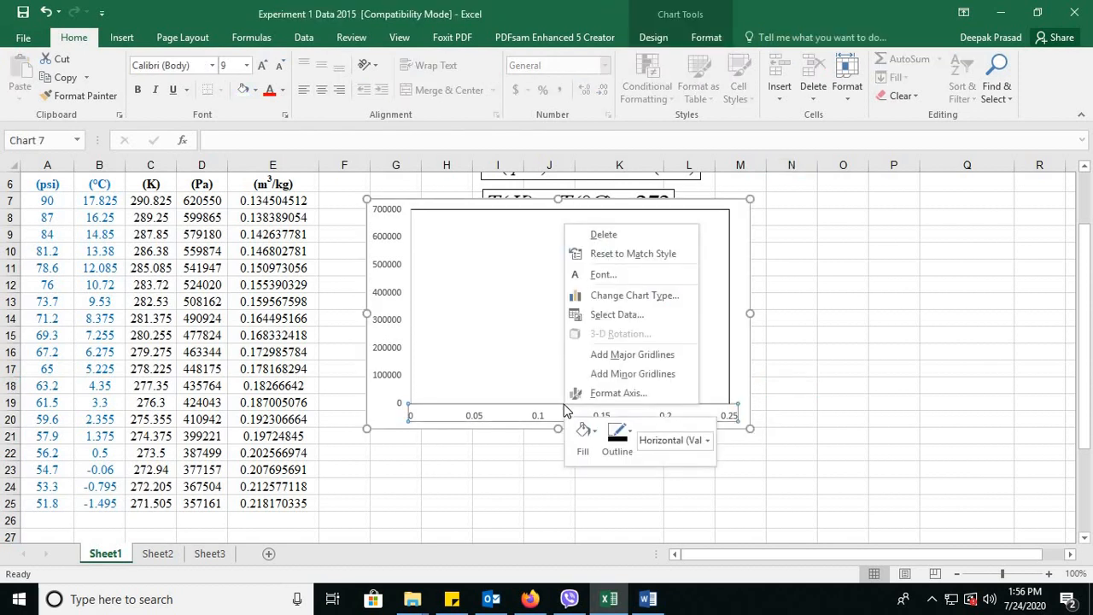
pyautogui.click(616, 394)
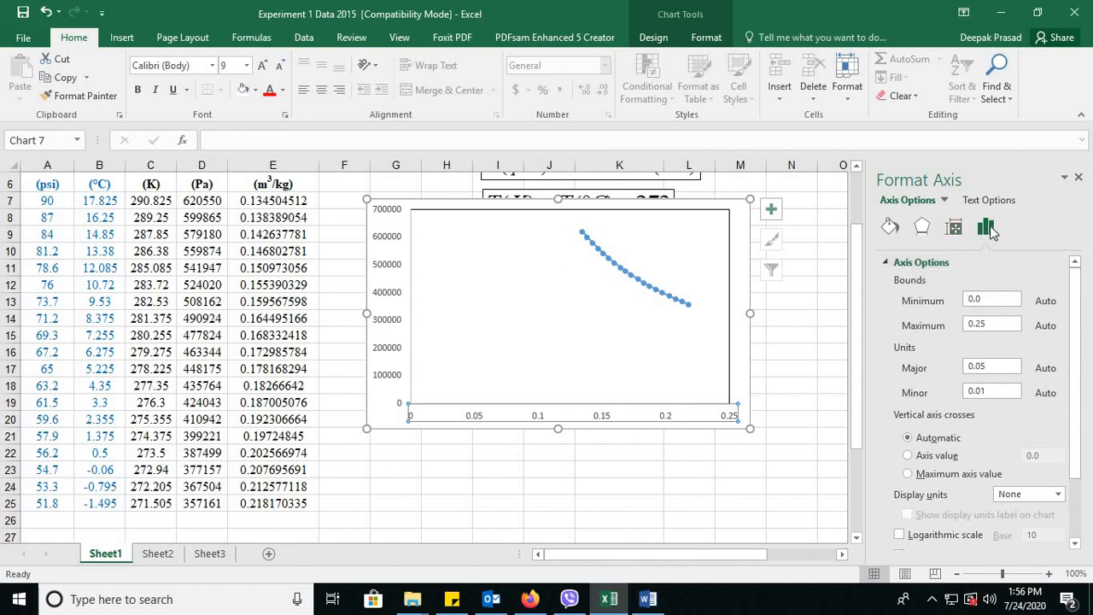
pyautogui.click(889, 227)
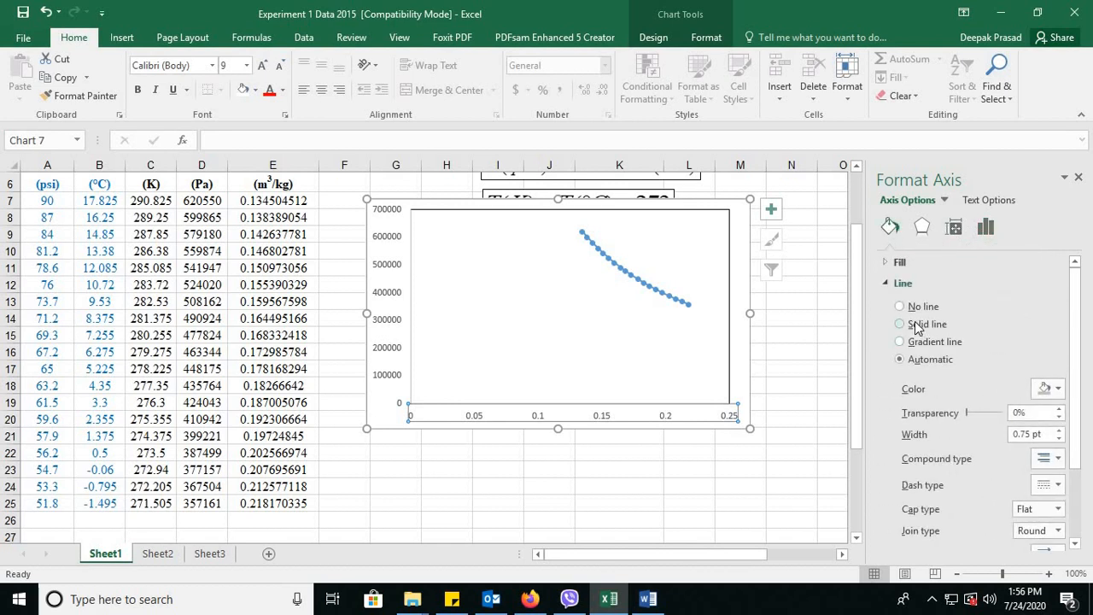
pyautogui.click(916, 325)
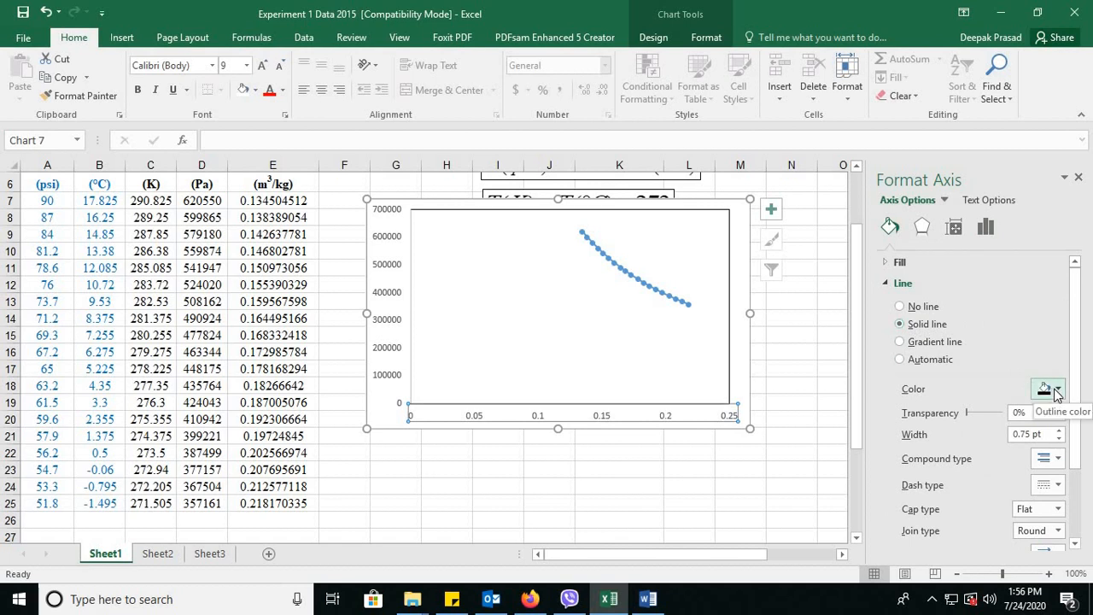
pyautogui.click(1077, 177)
pyautogui.click(818, 338)
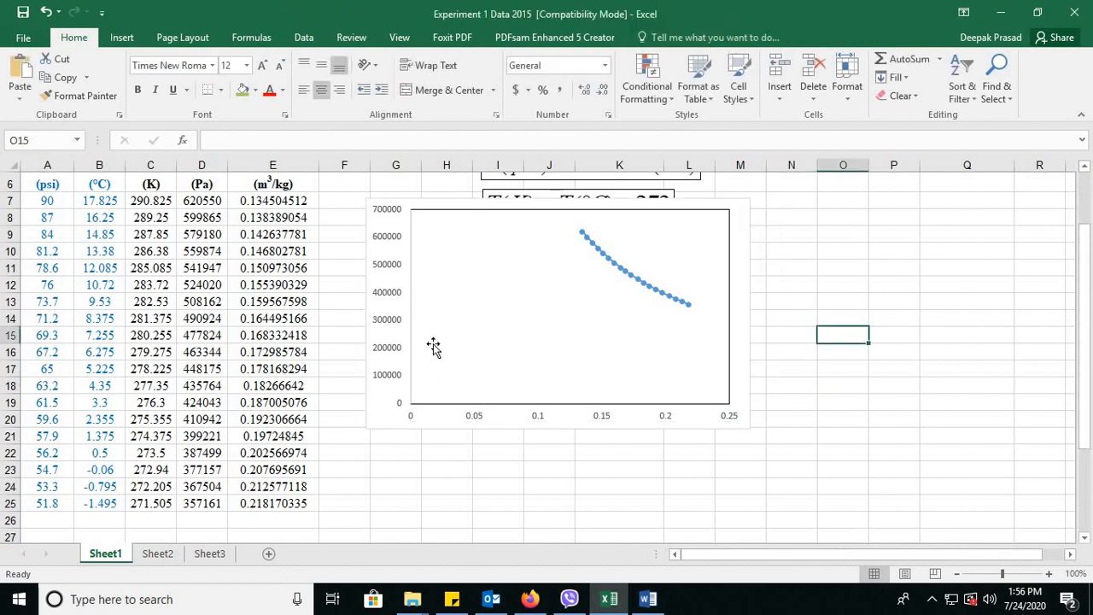
# Format the chart's vertical axis with a solid line.
pyautogui.rightClick(410, 290)
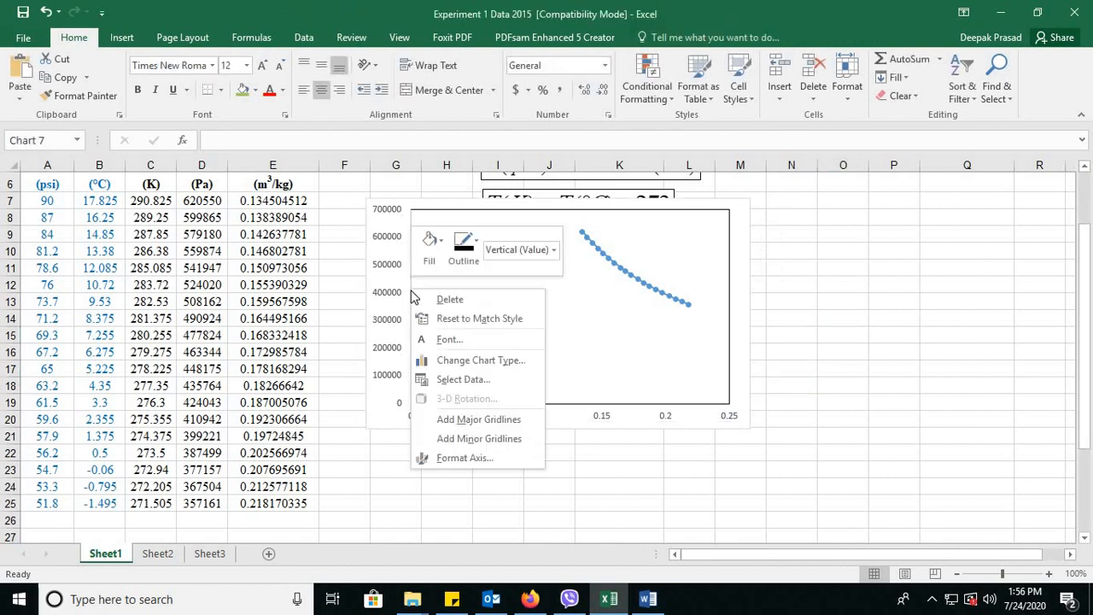
pyautogui.click(450, 458)
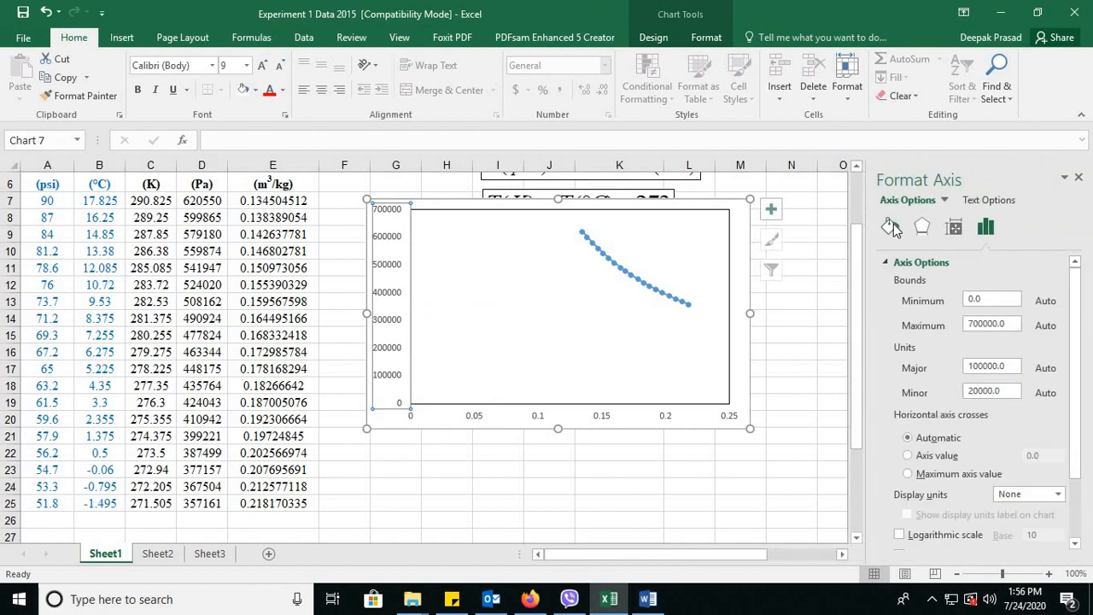
pyautogui.click(889, 226)
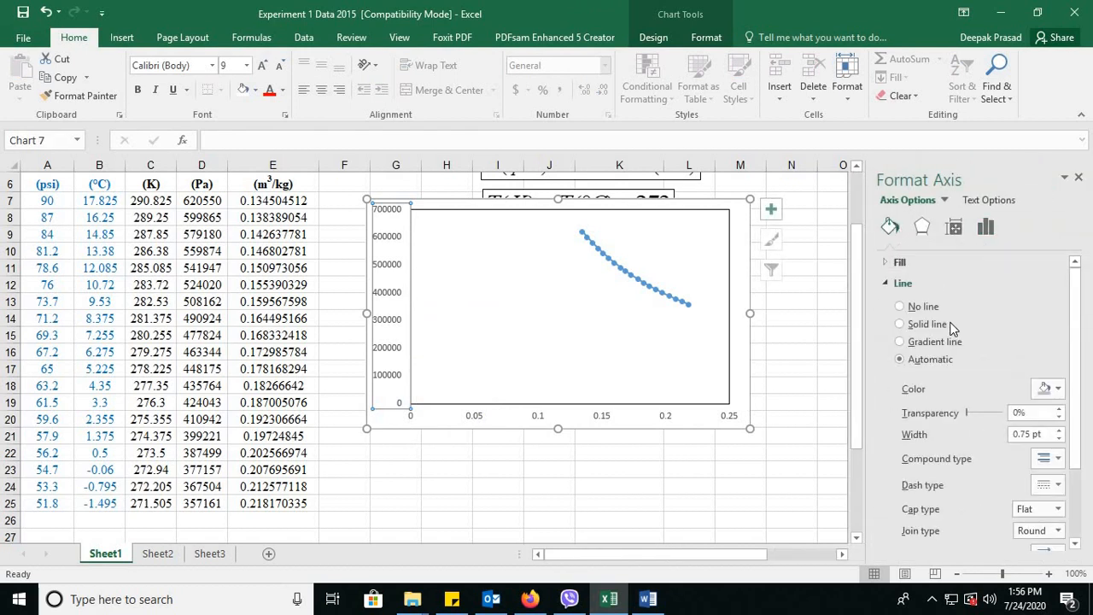
pyautogui.click(903, 324)
pyautogui.click(1077, 178)
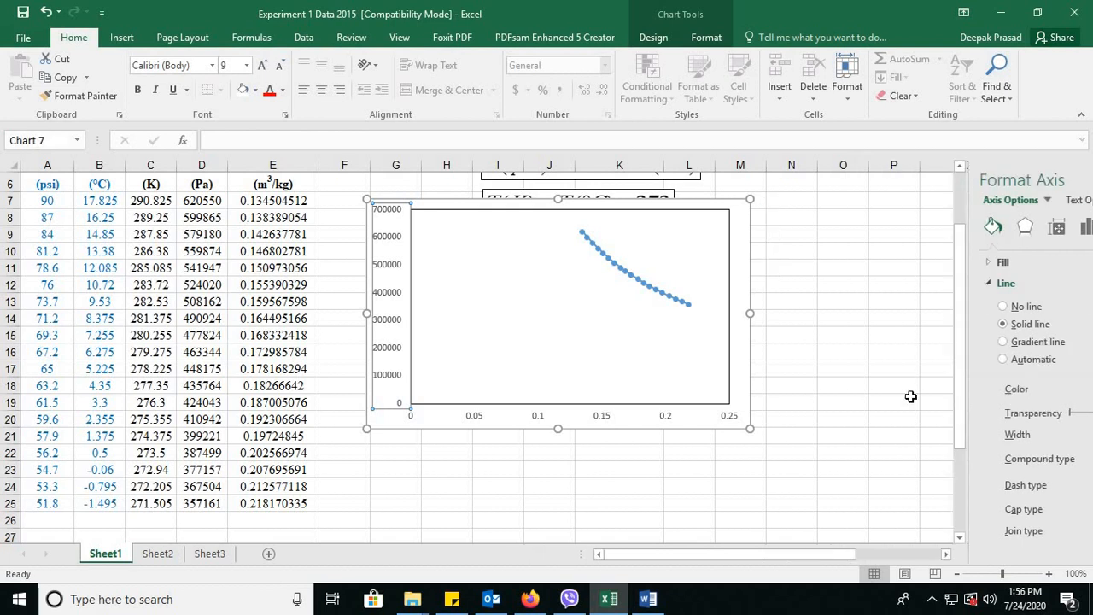
pyautogui.click(910, 396)
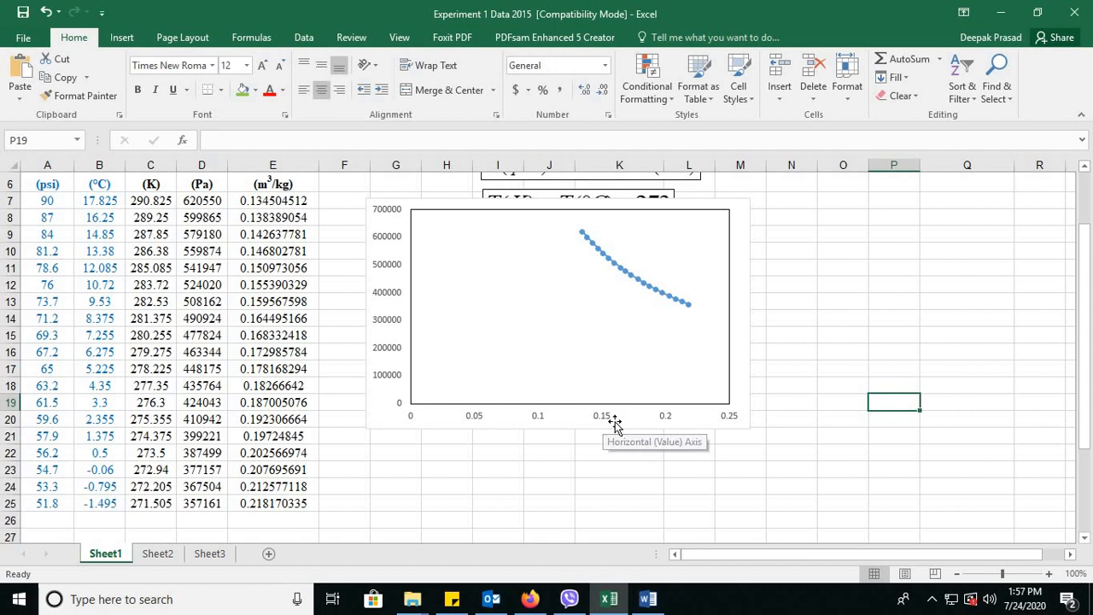
# Set the major tick marks of the chart's horizontal axis to Outside.
pyautogui.rightClick(539, 423)
pyautogui.click(568, 407)
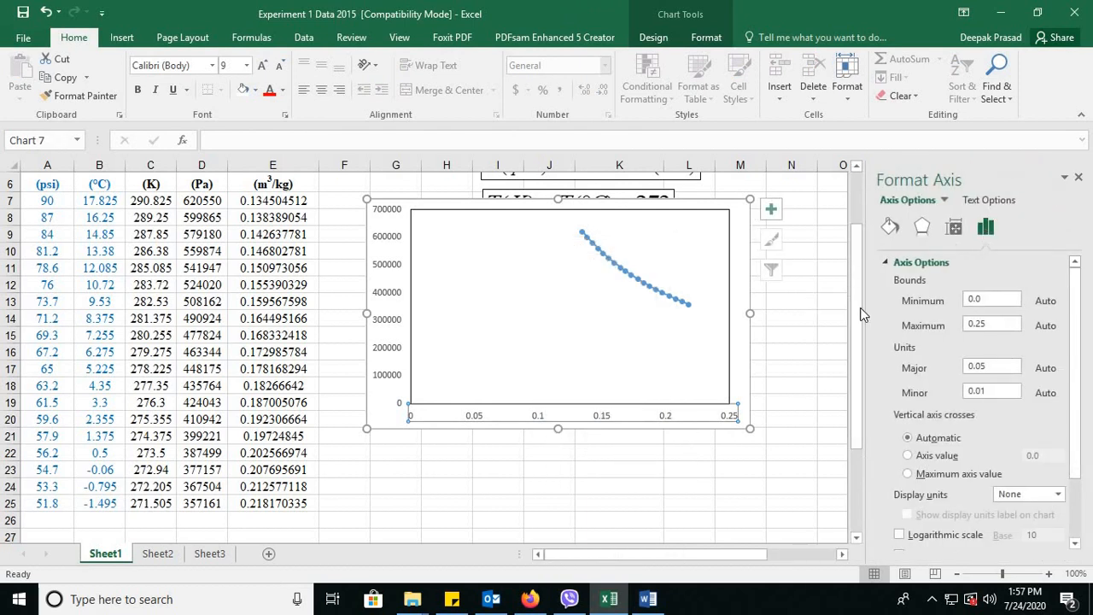
pyautogui.moveTo(857, 312); pyautogui.dragTo(855, 282)
pyautogui.scroll(-2, 948, 472)
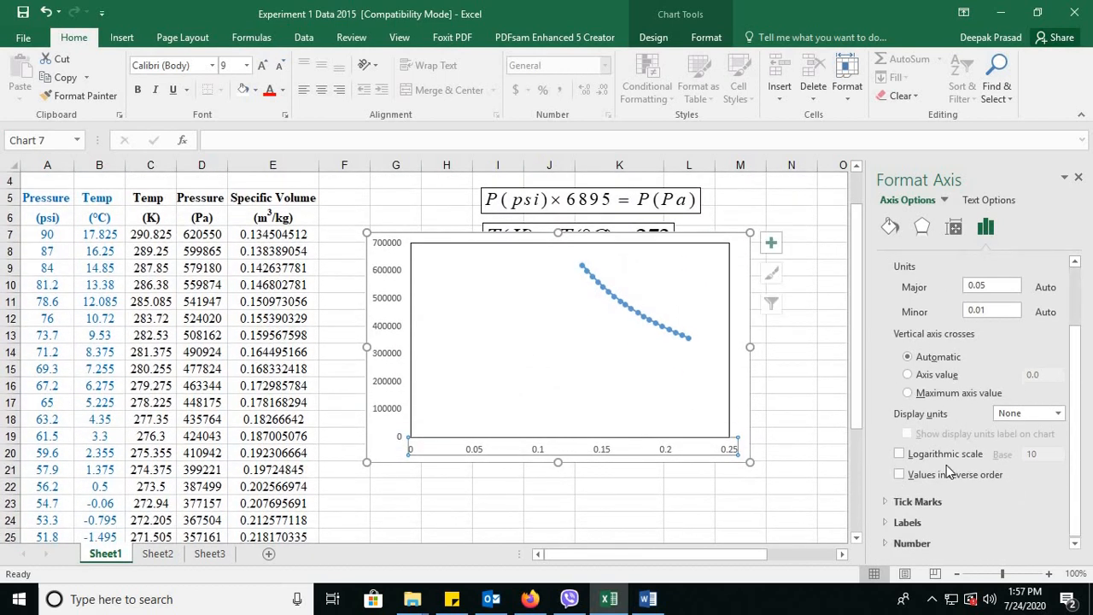
pyautogui.click(885, 502)
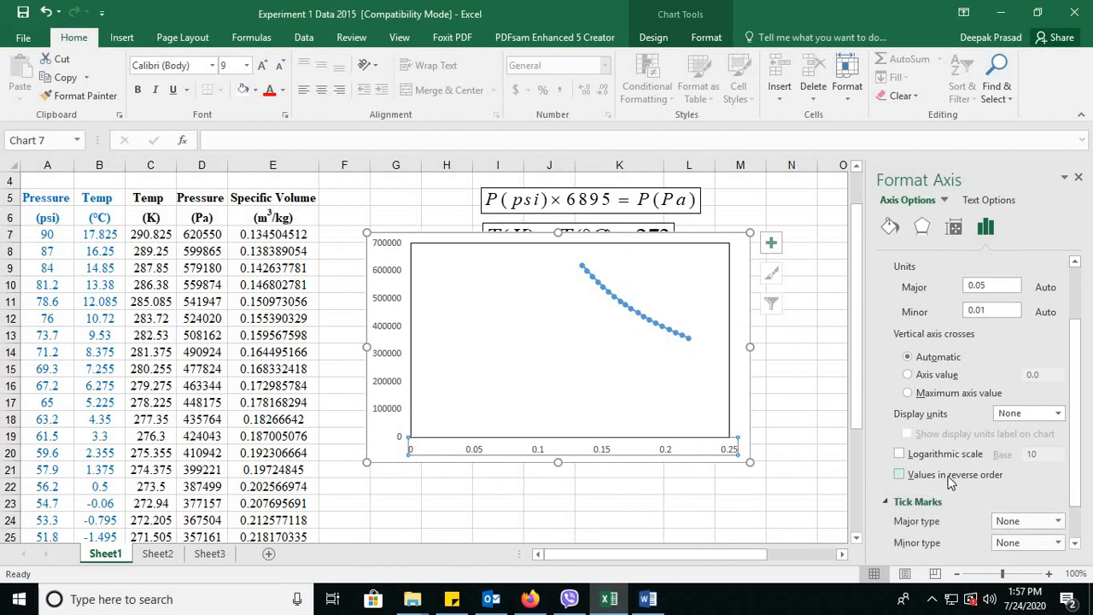
pyautogui.scroll(-1, 916, 480)
pyautogui.click(1055, 473)
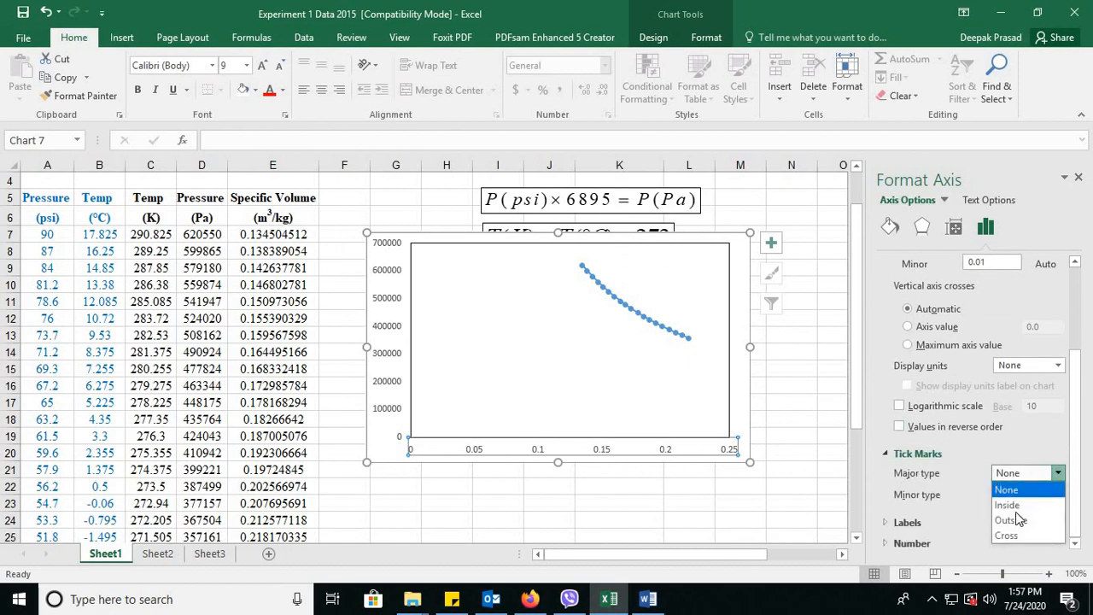
pyautogui.click(1017, 520)
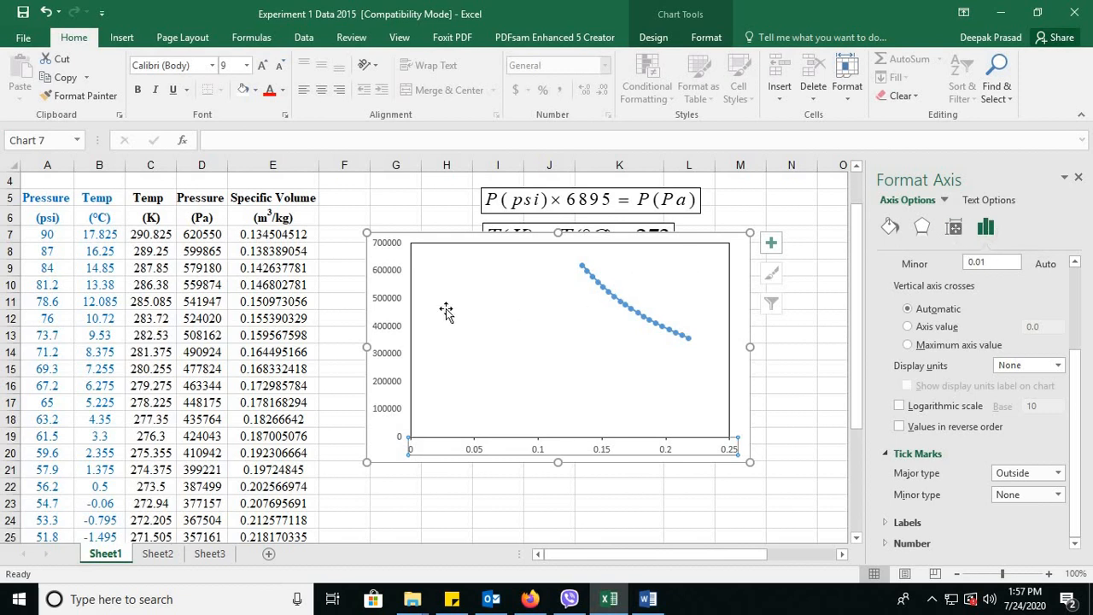
# Set the major tick marks of the chart's vertical axis to Outside.
pyautogui.click(395, 331)
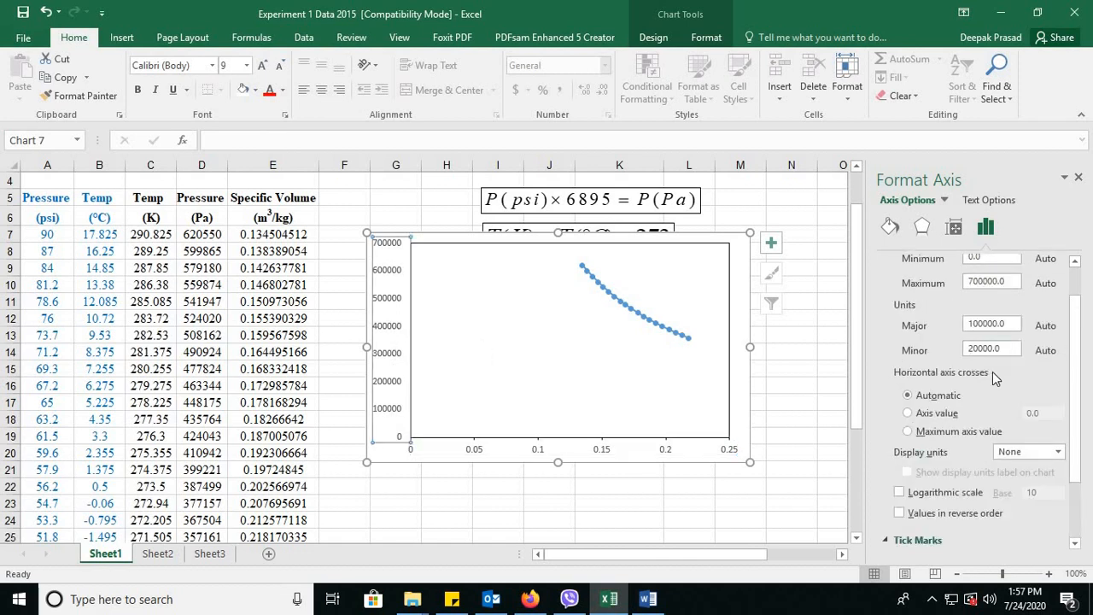
pyautogui.scroll(-3, 992, 378)
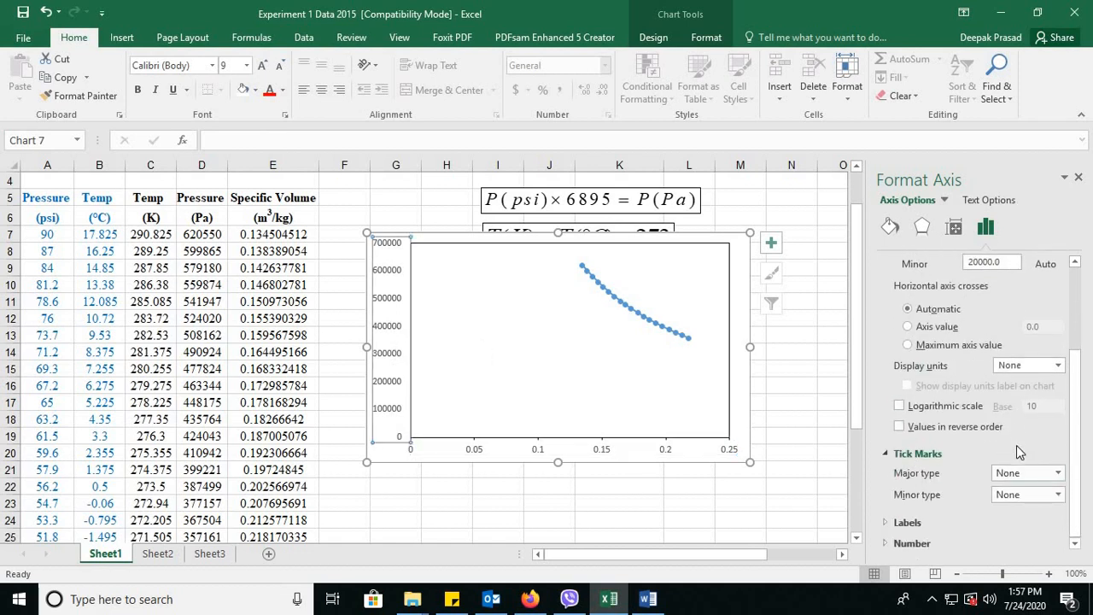
pyautogui.click(1057, 472)
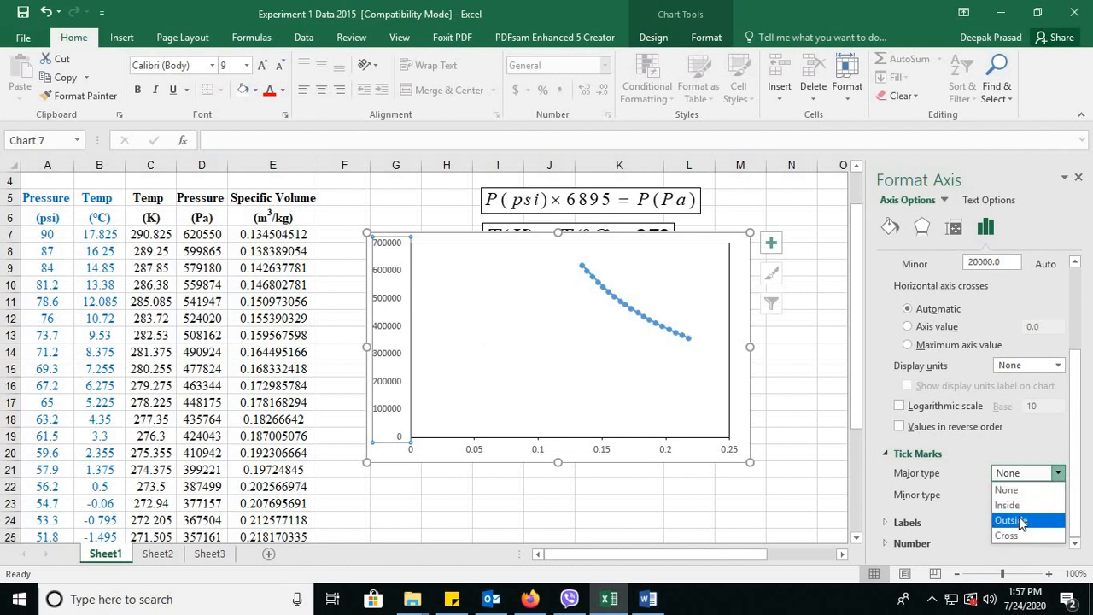
pyautogui.click(1020, 521)
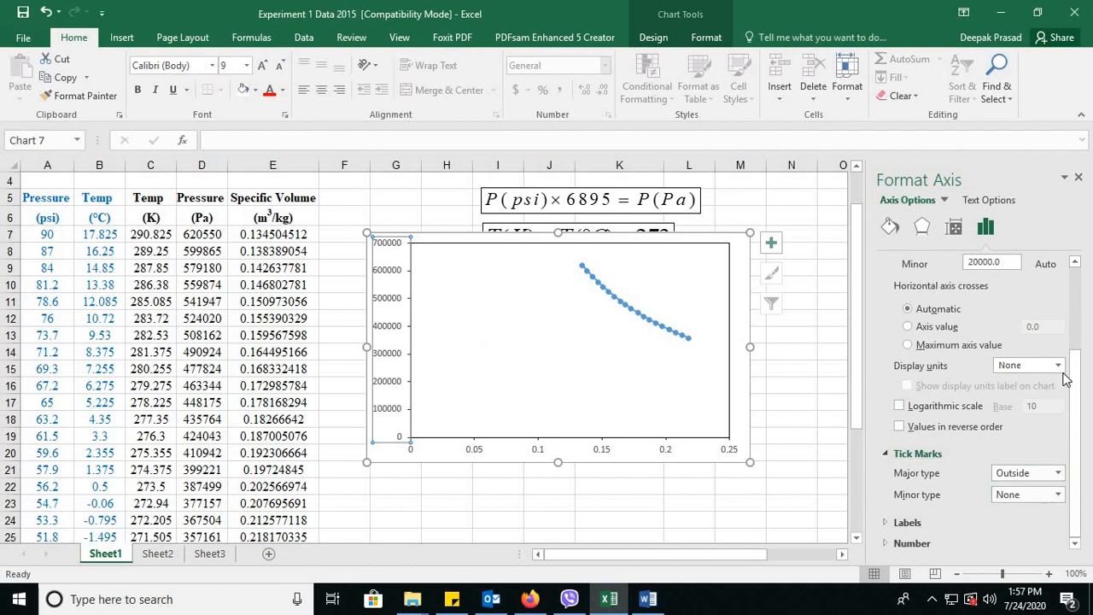
# Set the vertical axis minimum bound to 350000.
pyautogui.moveTo(1077, 362); pyautogui.dragTo(1075, 272)
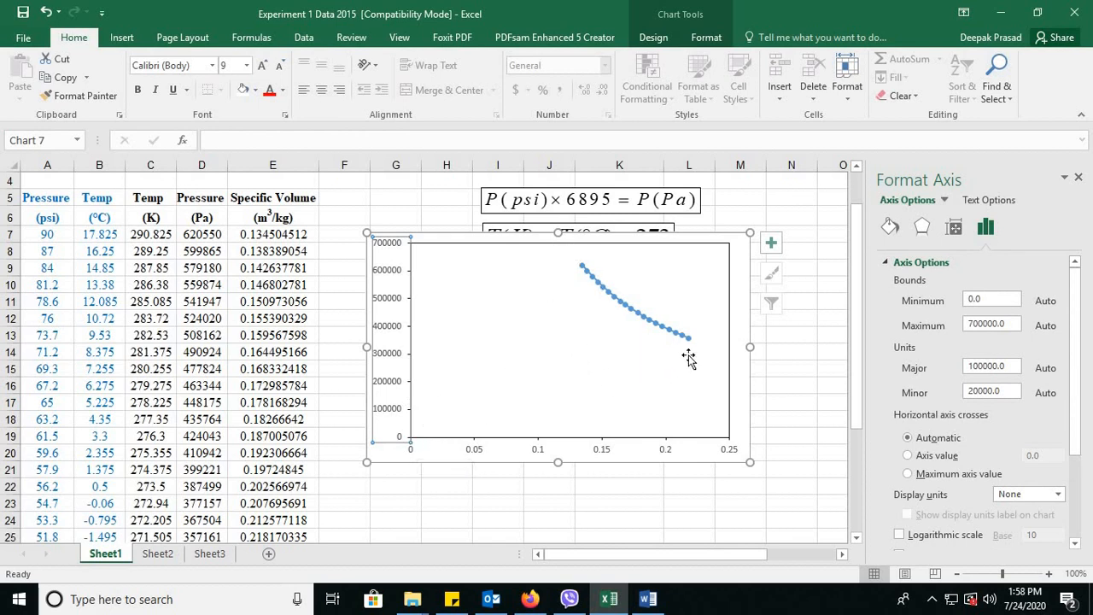
pyautogui.moveTo(692, 342)
pyautogui.moveTo(583, 267)
pyautogui.click(910, 309)
pyautogui.write('350000')
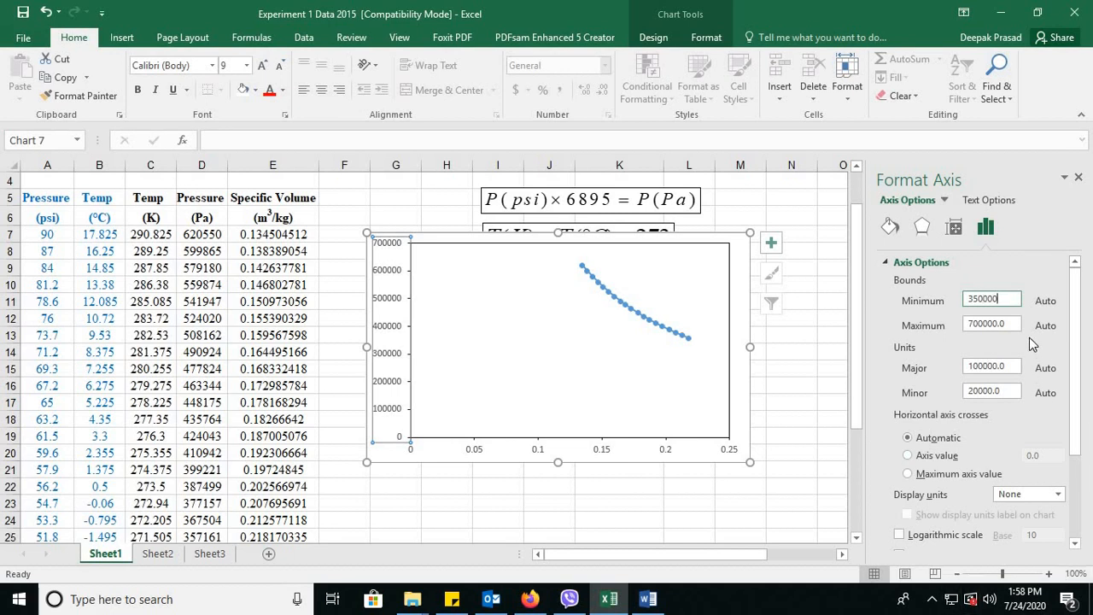
pyautogui.click(973, 325)
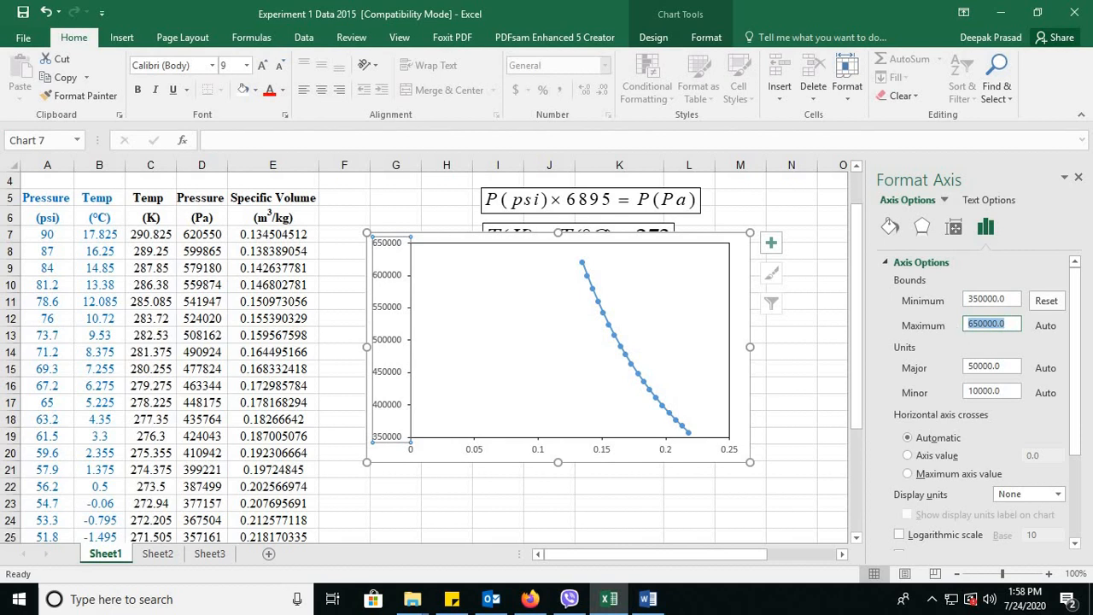
# Try maximum bounds of 625000 and 700000 for the vertical axis.
pyautogui.write('3')
pyautogui.press('Return')
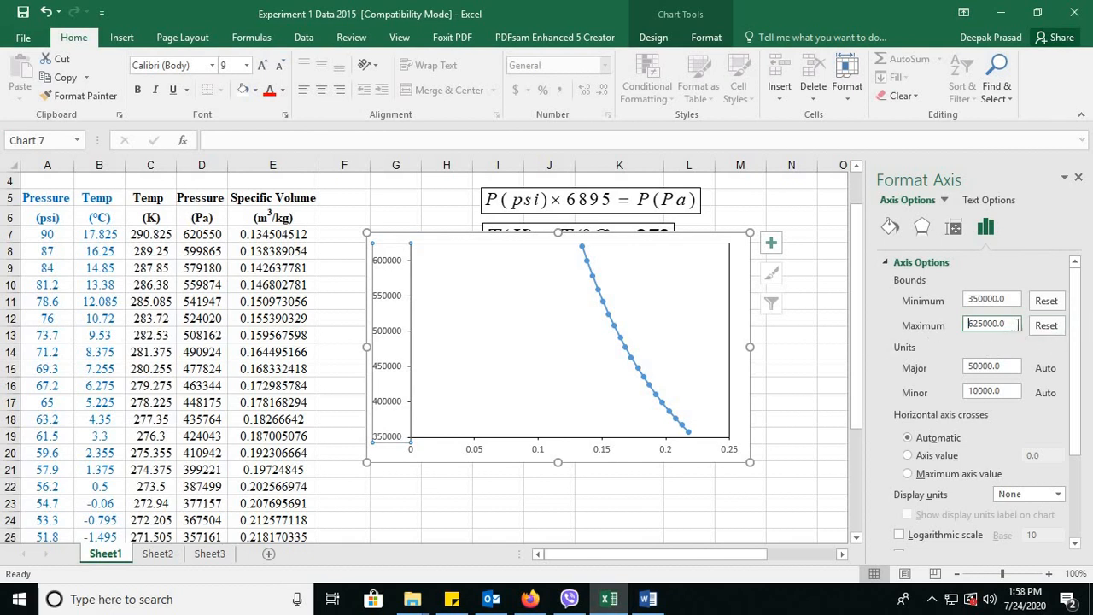
pyautogui.doubleClick(965, 325)
pyautogui.write('7')
pyautogui.press('Return')
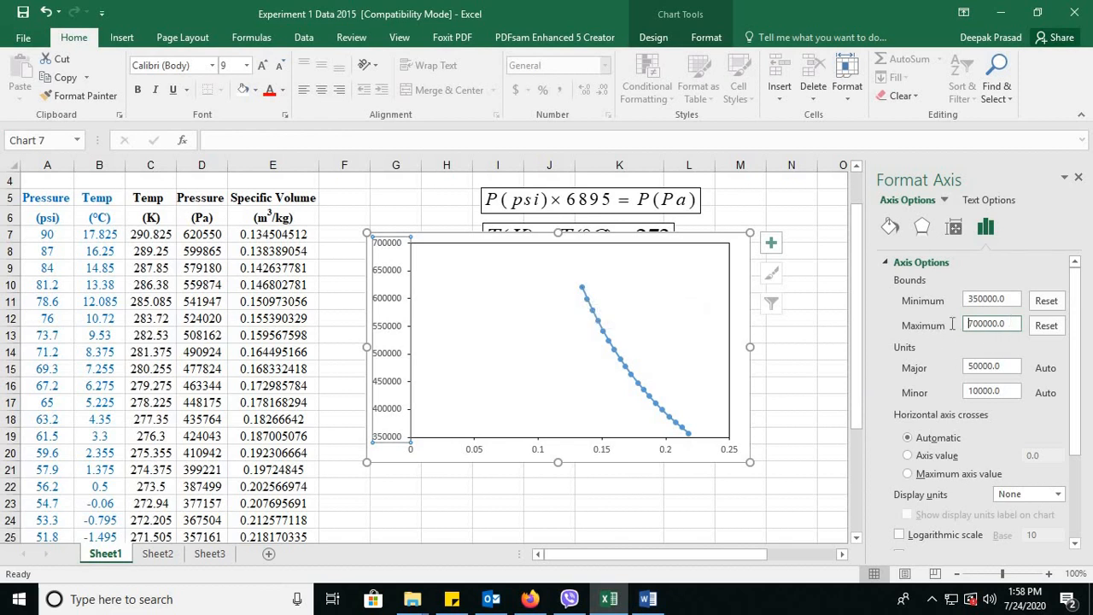
# Set the vertical axis maximum bound to 630000.
pyautogui.hotkey('shift', 'End')
pyautogui.write('630000')
pyautogui.press('Return')
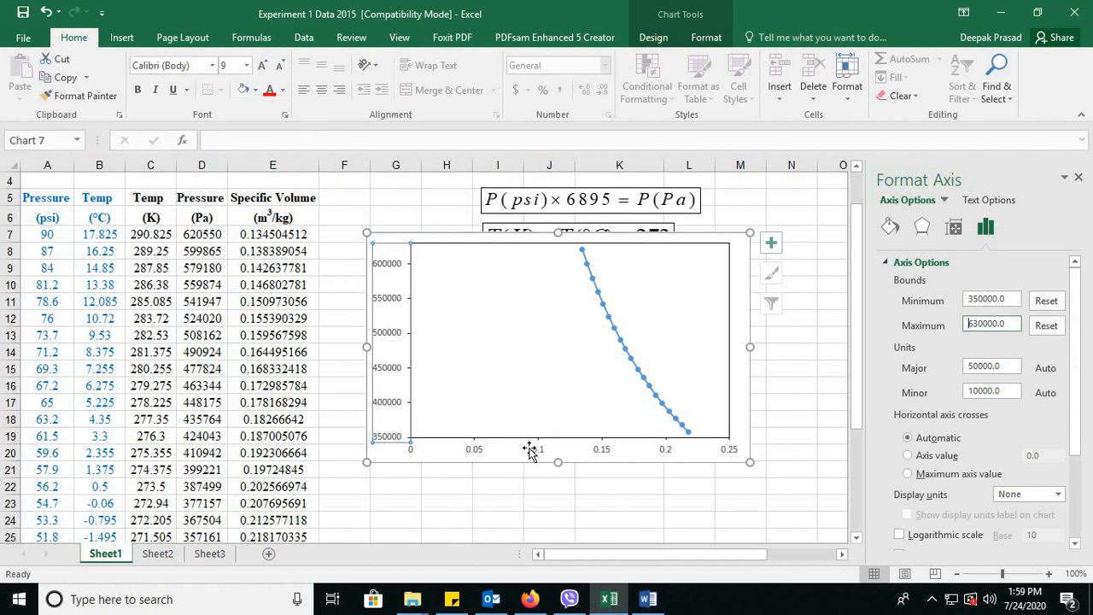
# Set the horizontal axis bounds to a minimum of 0.12 and a maximum of 0.24.
pyautogui.click(608, 452)
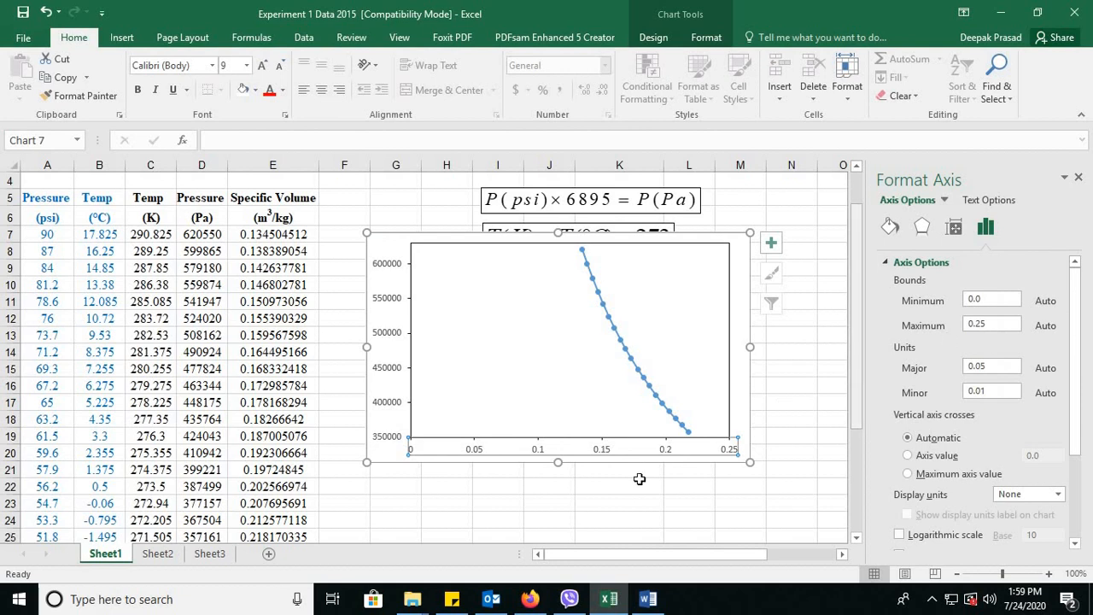
pyautogui.click(990, 298)
pyautogui.click(995, 322)
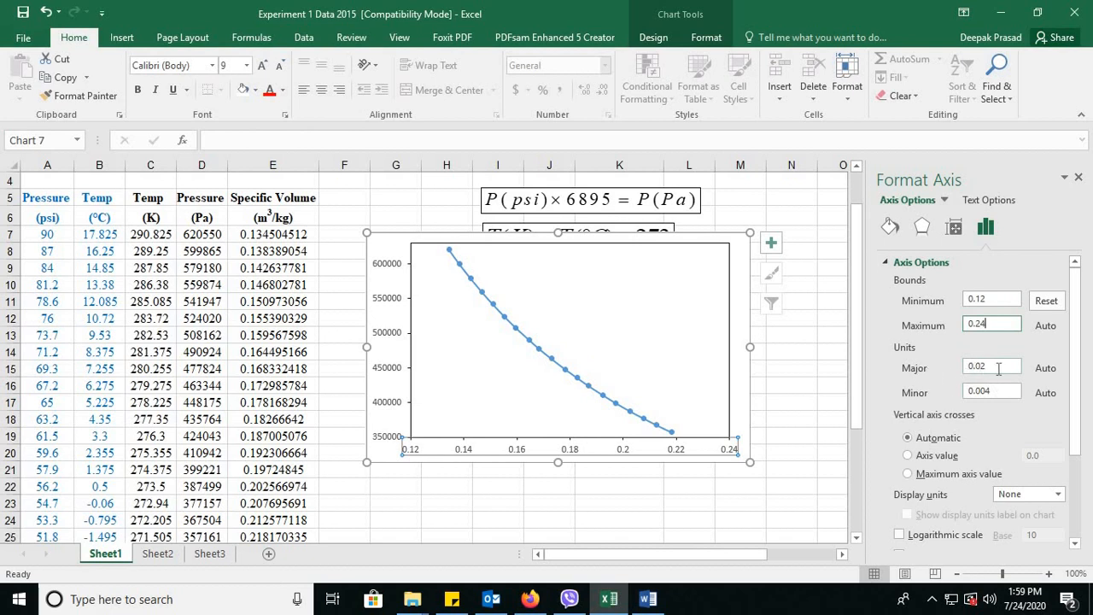
pyautogui.click(827, 373)
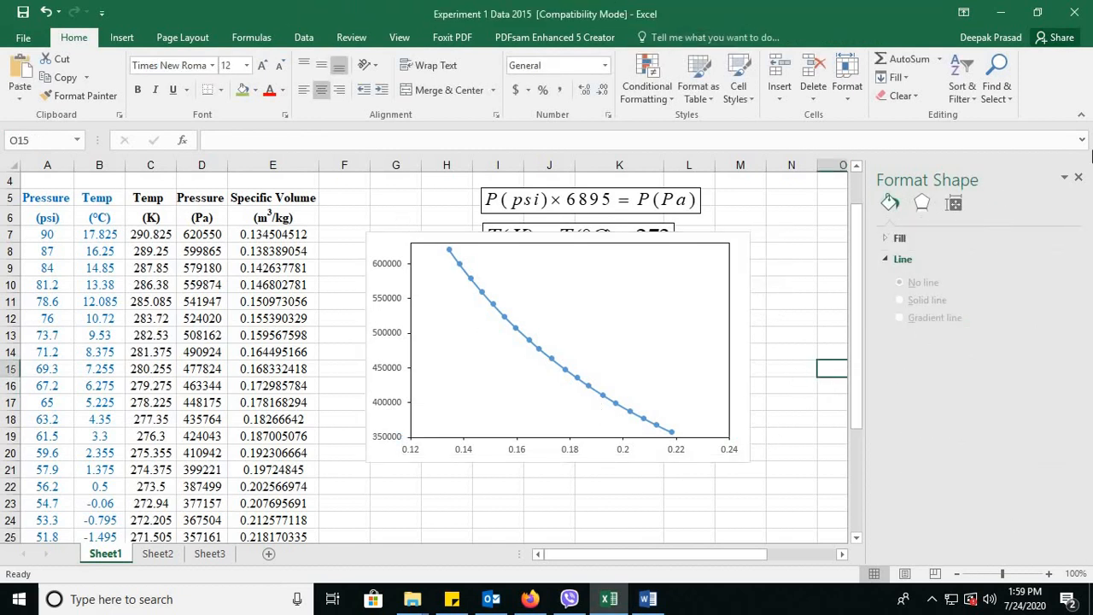
pyautogui.click(1079, 178)
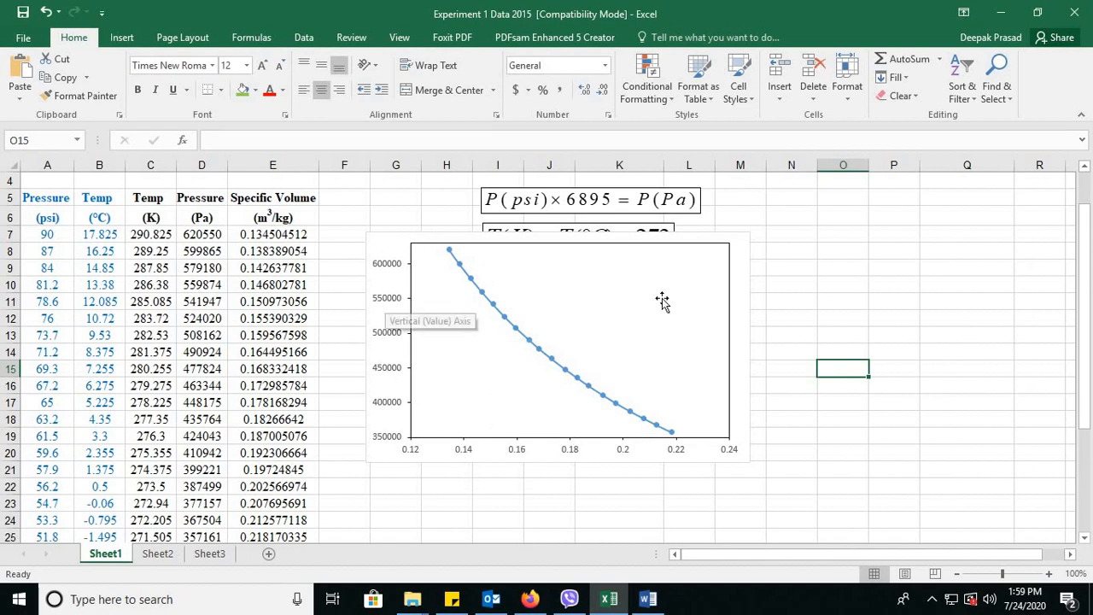
pyautogui.doubleClick(741, 245)
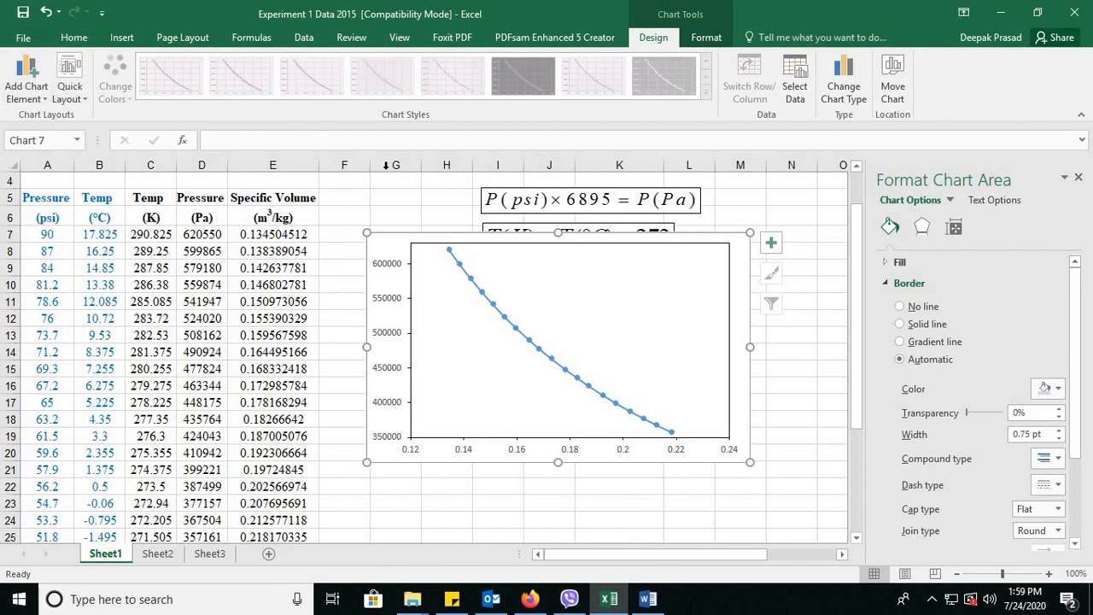
pyautogui.press('Escape')
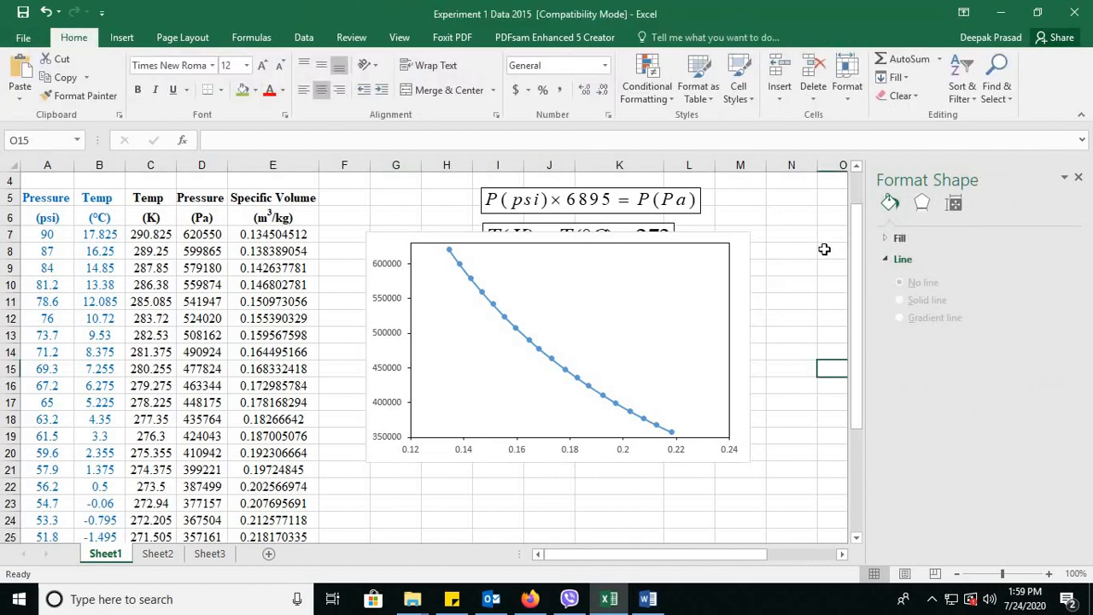
pyautogui.click(1077, 180)
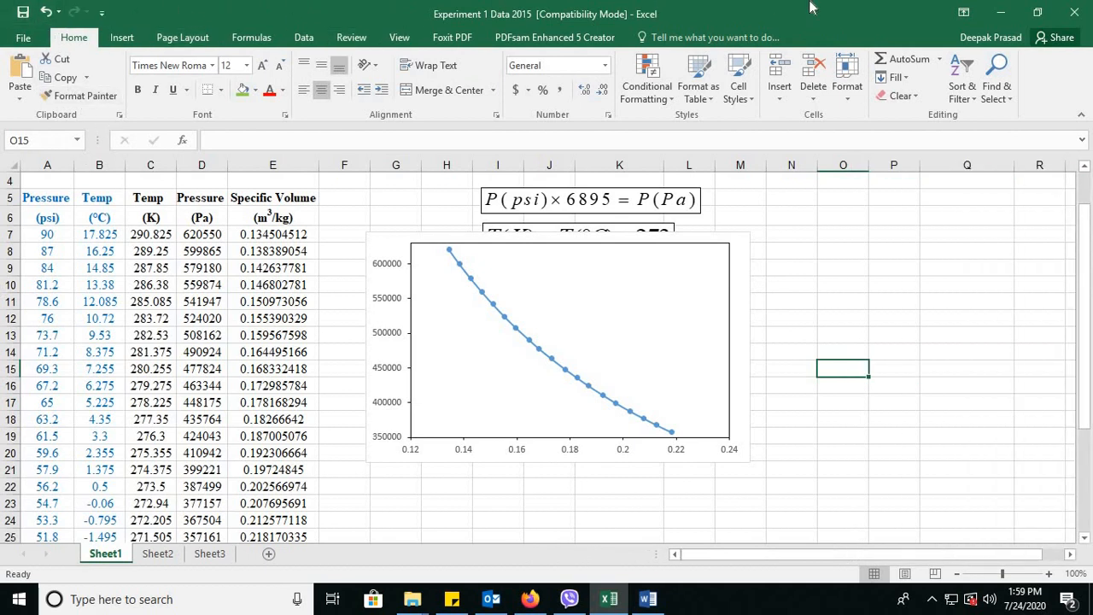
# Add a primary horizontal axis title to the chart reading "Specific Volume (m3/kg)".
pyautogui.doubleClick(735, 266)
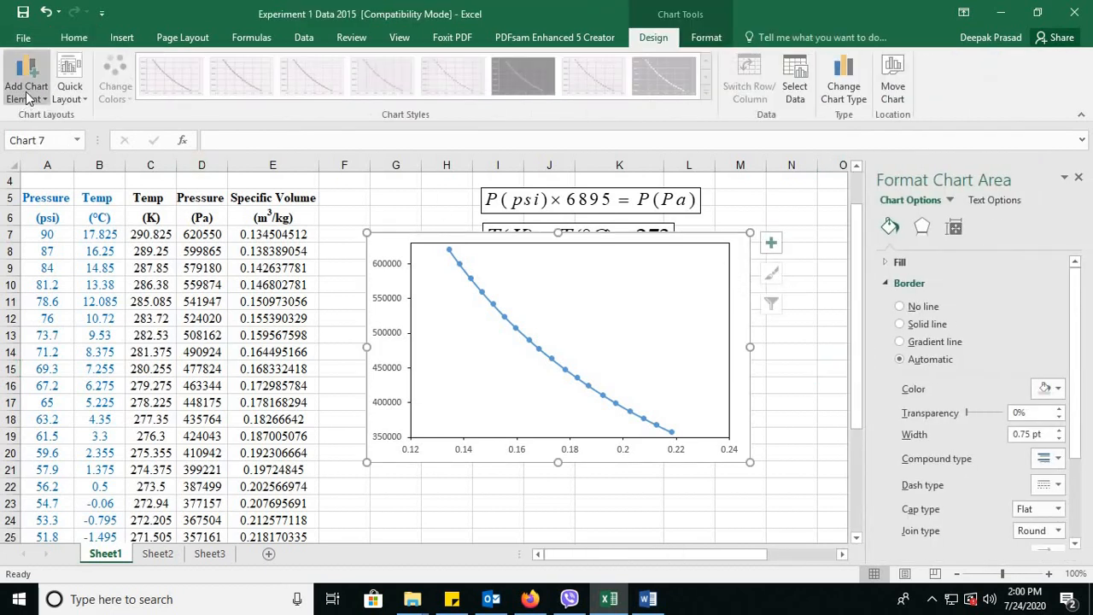
pyautogui.click(38, 93)
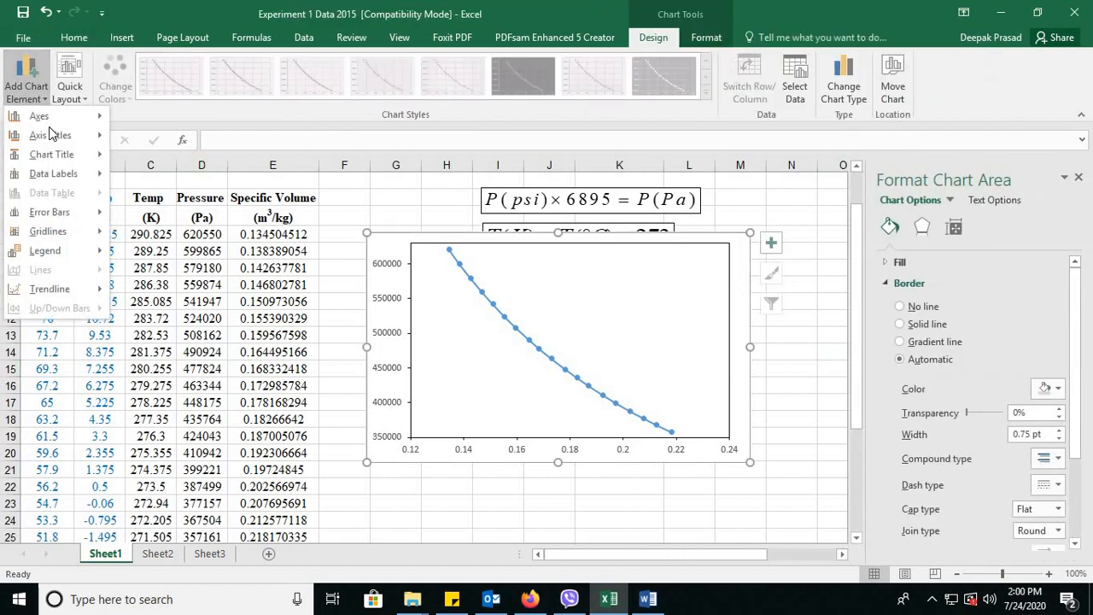
pyautogui.moveTo(56, 135)
pyautogui.click(197, 142)
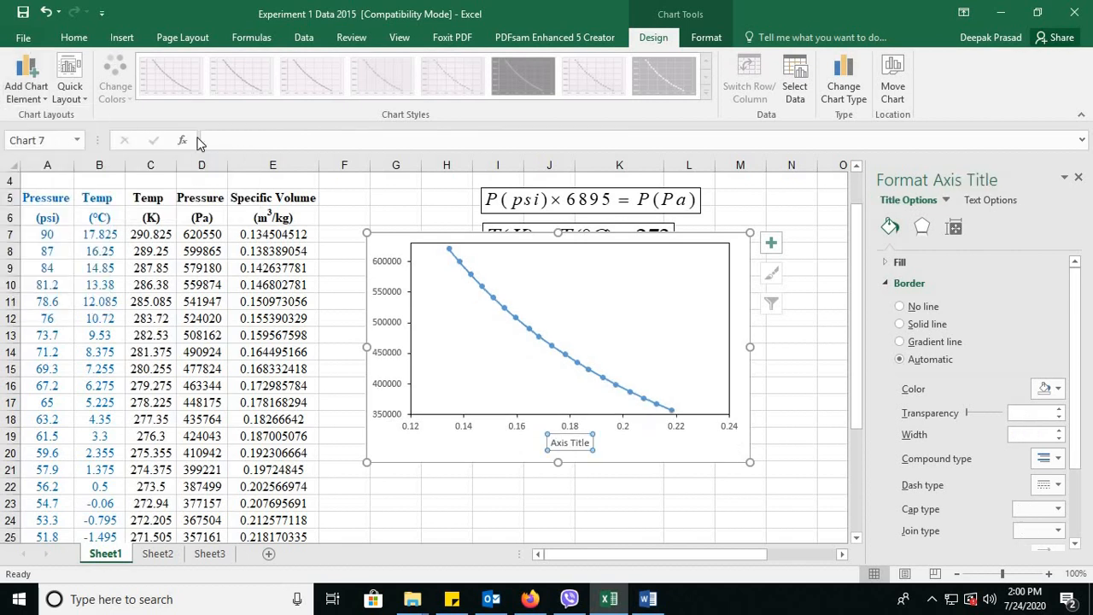
pyautogui.write('Specific Volume (m3/kg')
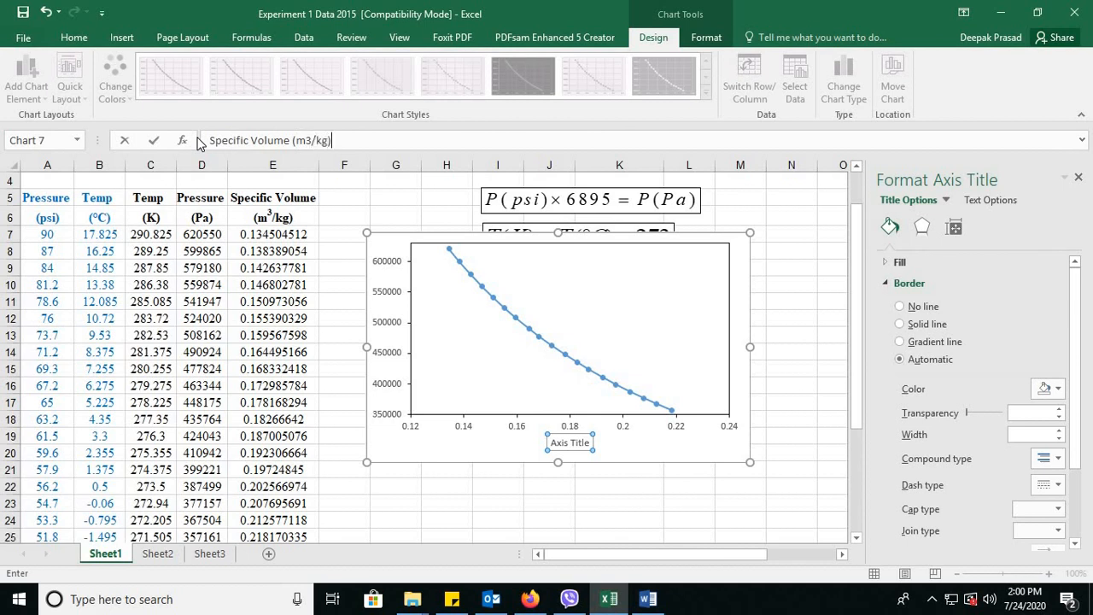
pyautogui.press('Return')
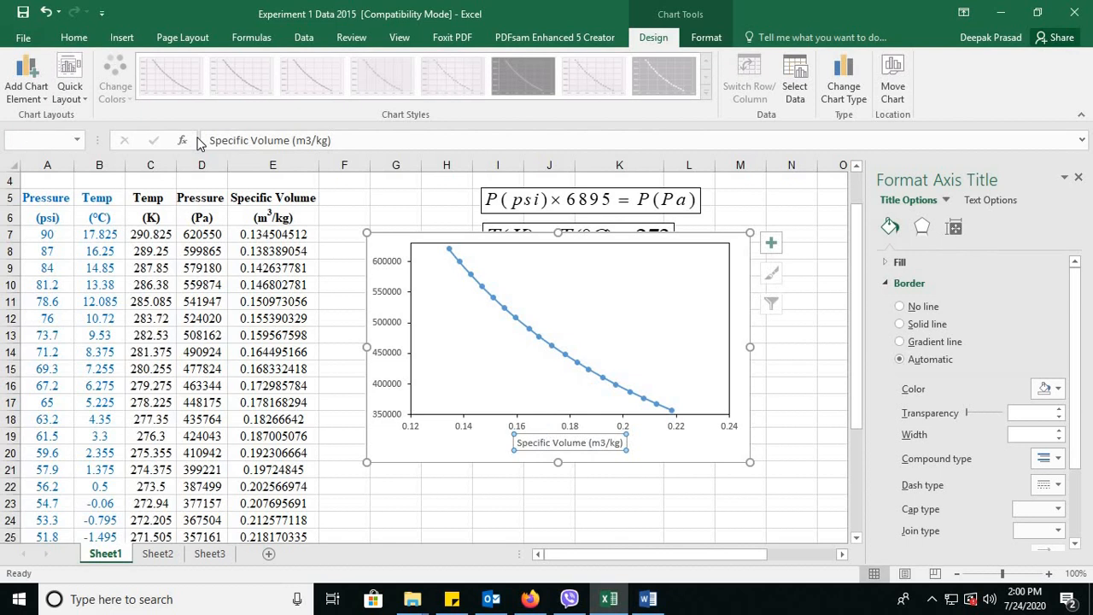
# Add a primary vertical axis title to the chart reading "Pressure (Pa)" and close the axis title formatting pane.
pyautogui.click(26, 79)
pyautogui.moveTo(38, 138)
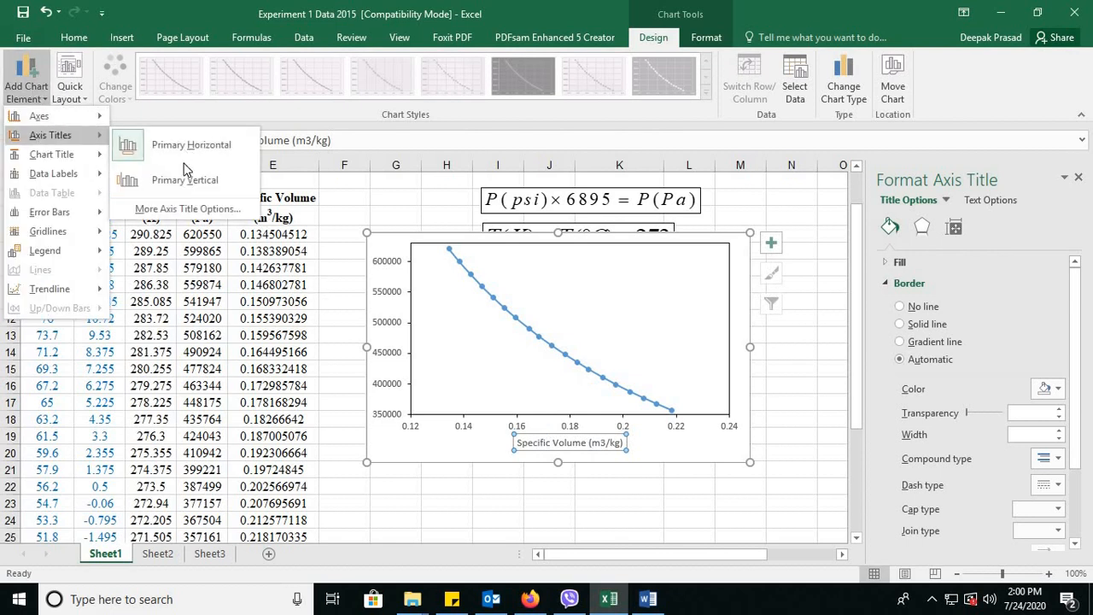
pyautogui.click(182, 182)
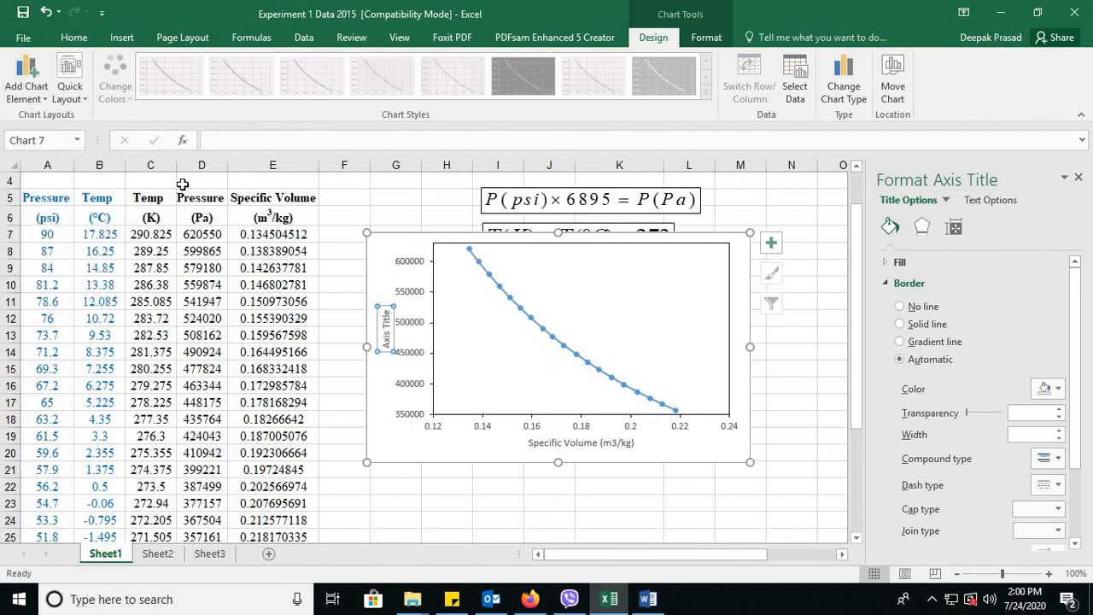
pyautogui.write('Pr')
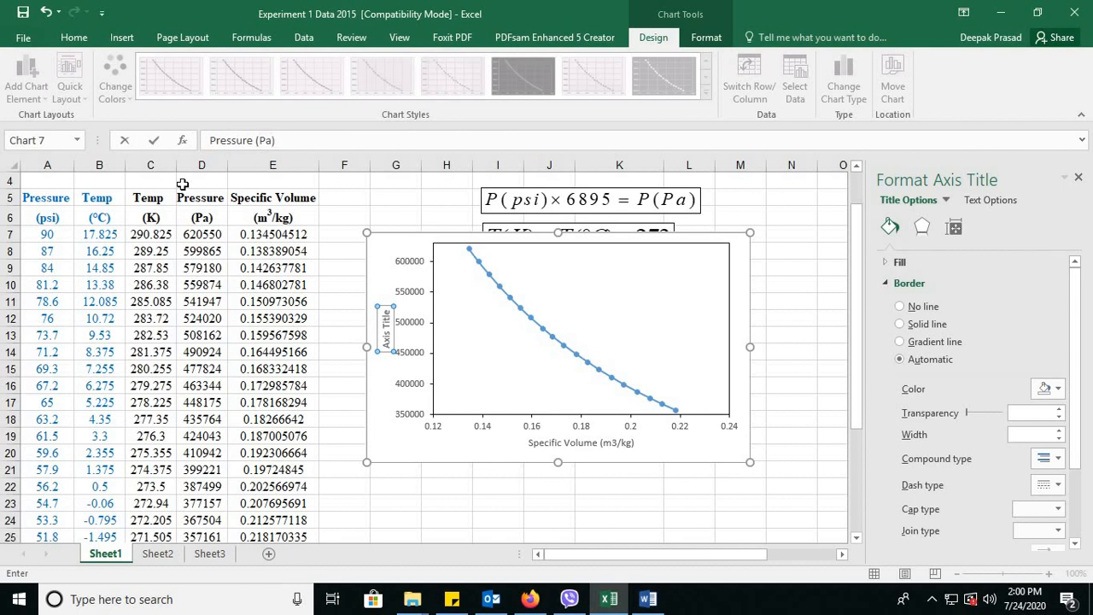
pyautogui.write('essure (Pa)')
pyautogui.press('Return')
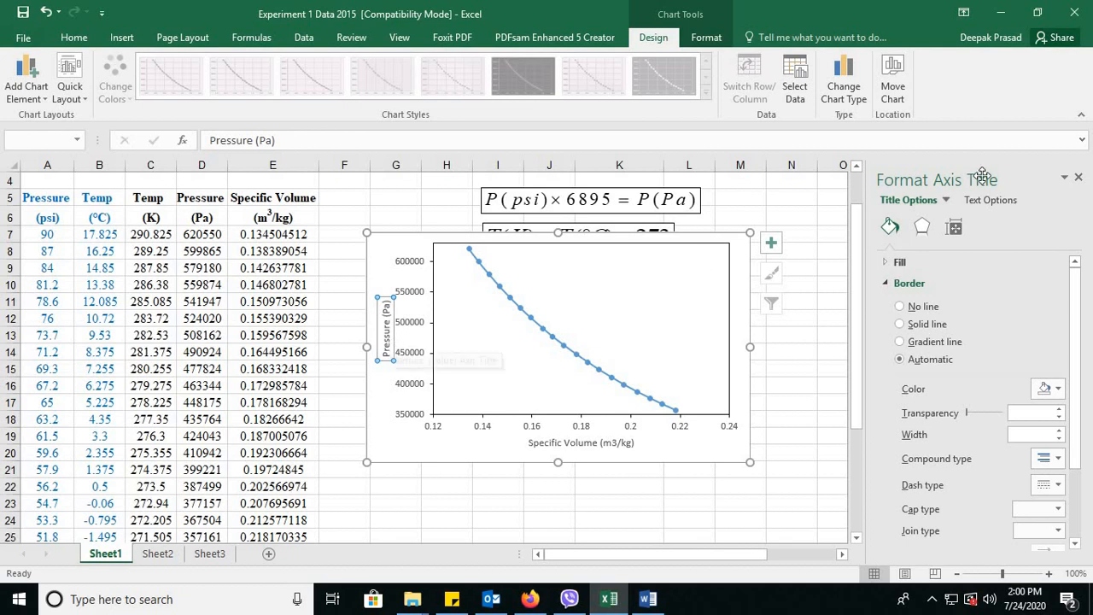
pyautogui.click(1078, 177)
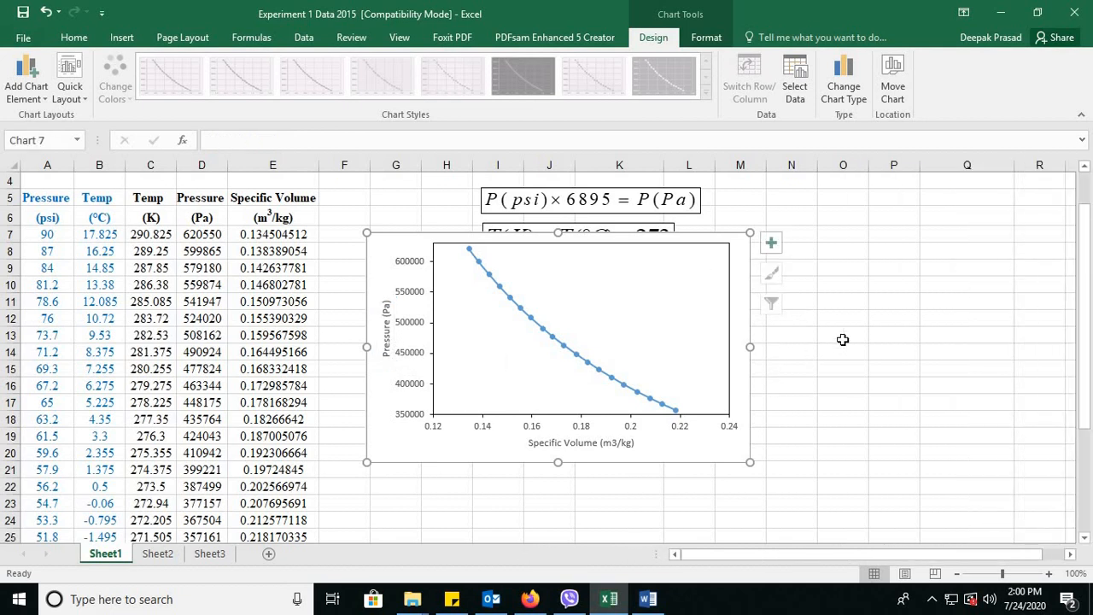
pyautogui.click(842, 367)
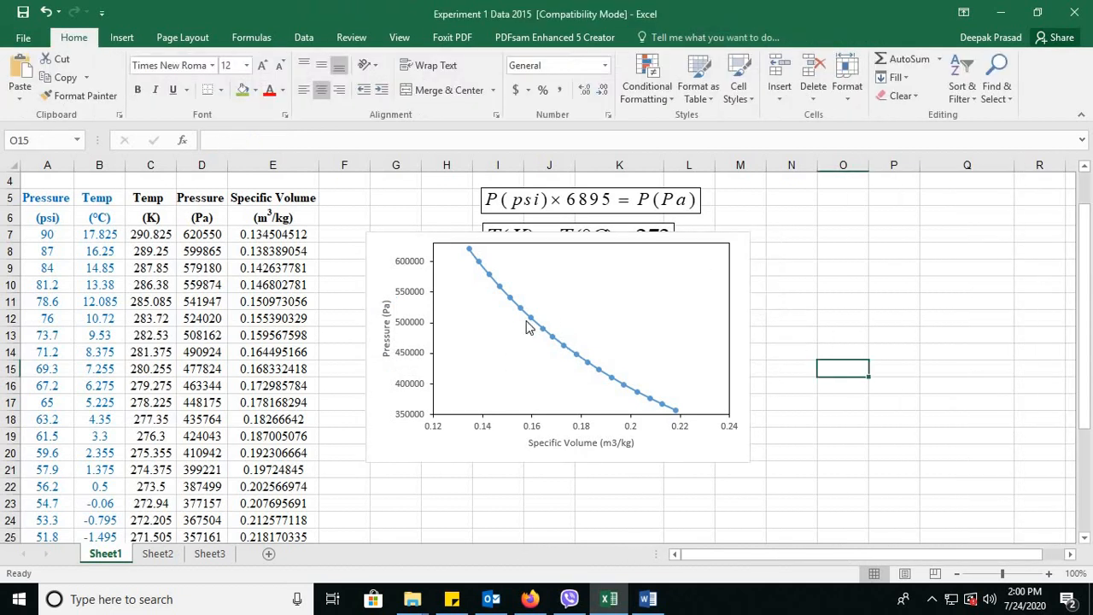
# Format the horizontal axis title "Specific Volume (m3/kg)" as bold Times New Roman at size 12.
pyautogui.click(575, 445)
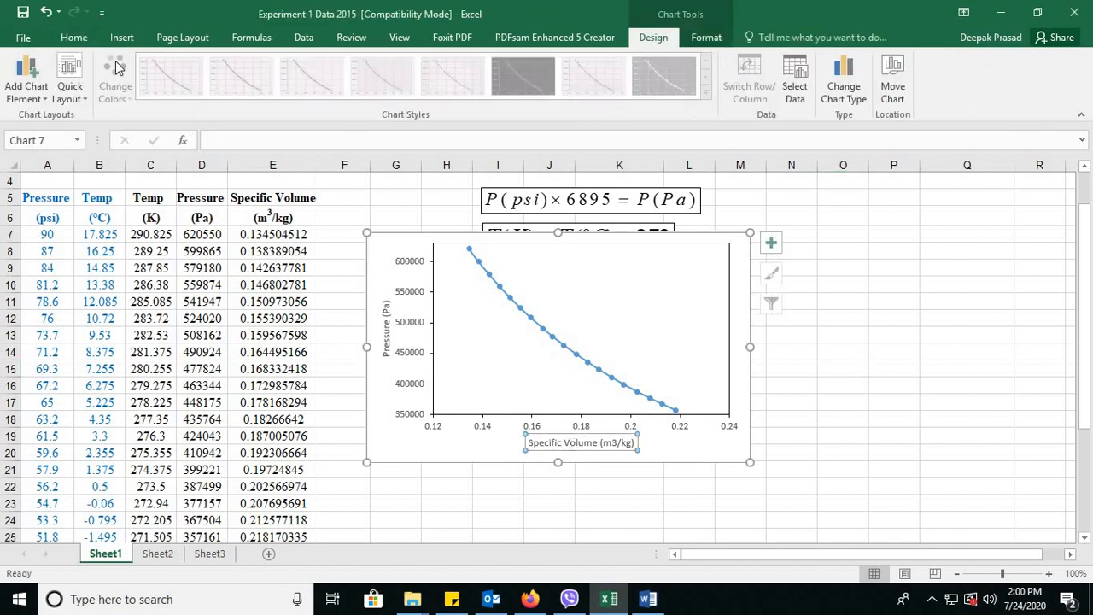
pyautogui.click(74, 37)
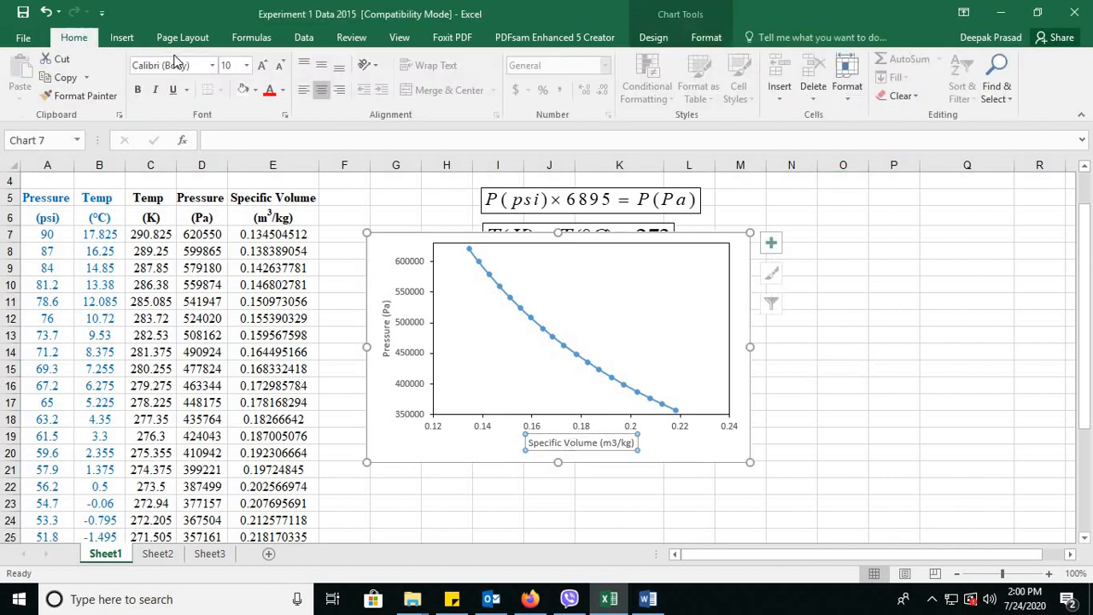
pyautogui.click(248, 66)
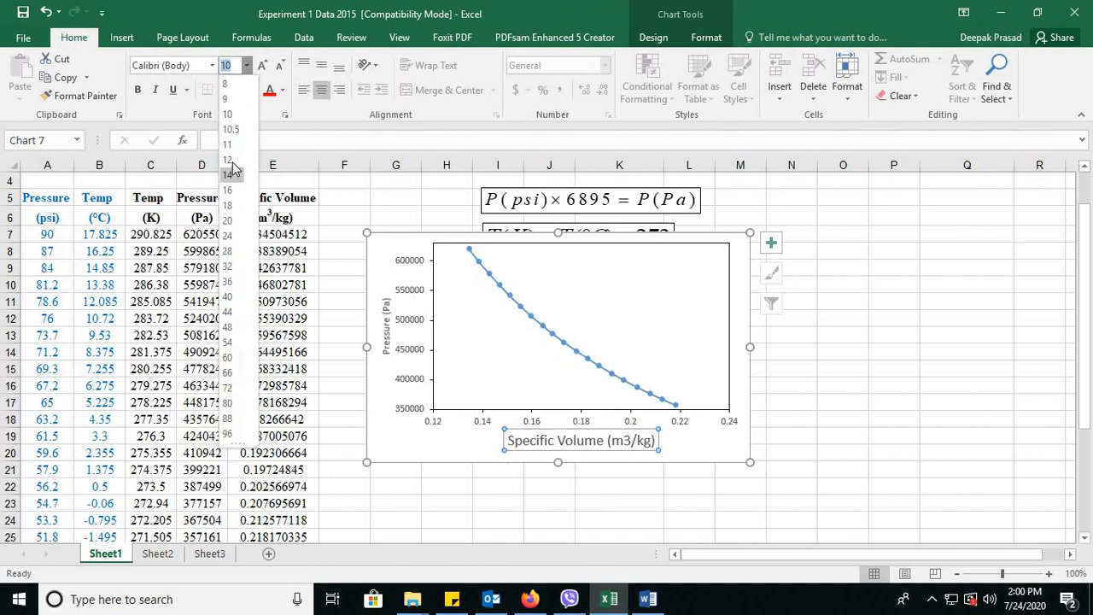
pyautogui.click(230, 160)
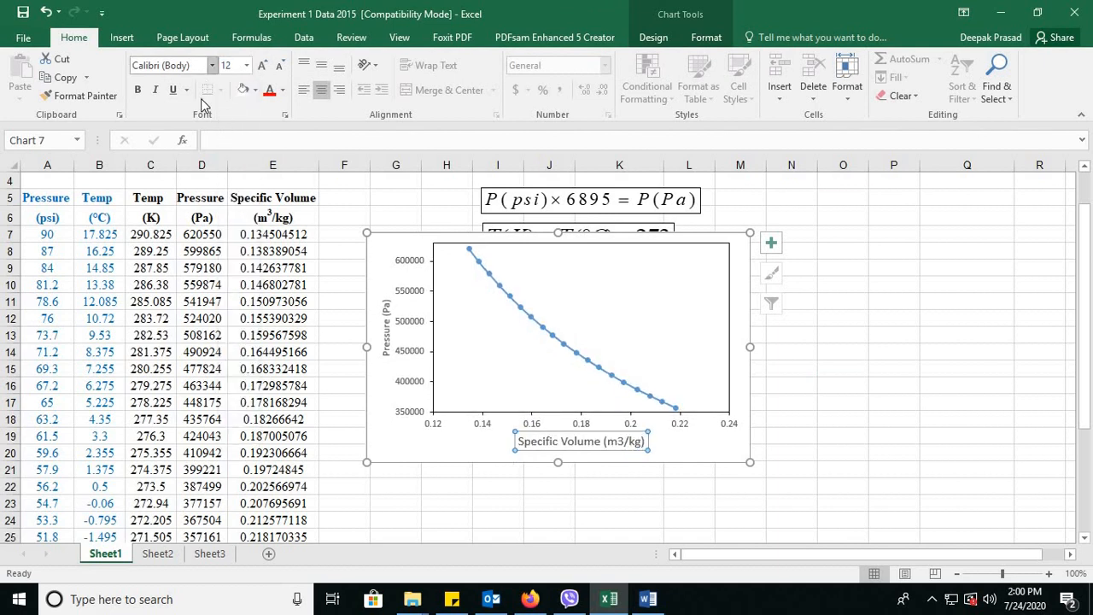
pyautogui.click(212, 66)
pyautogui.click(203, 158)
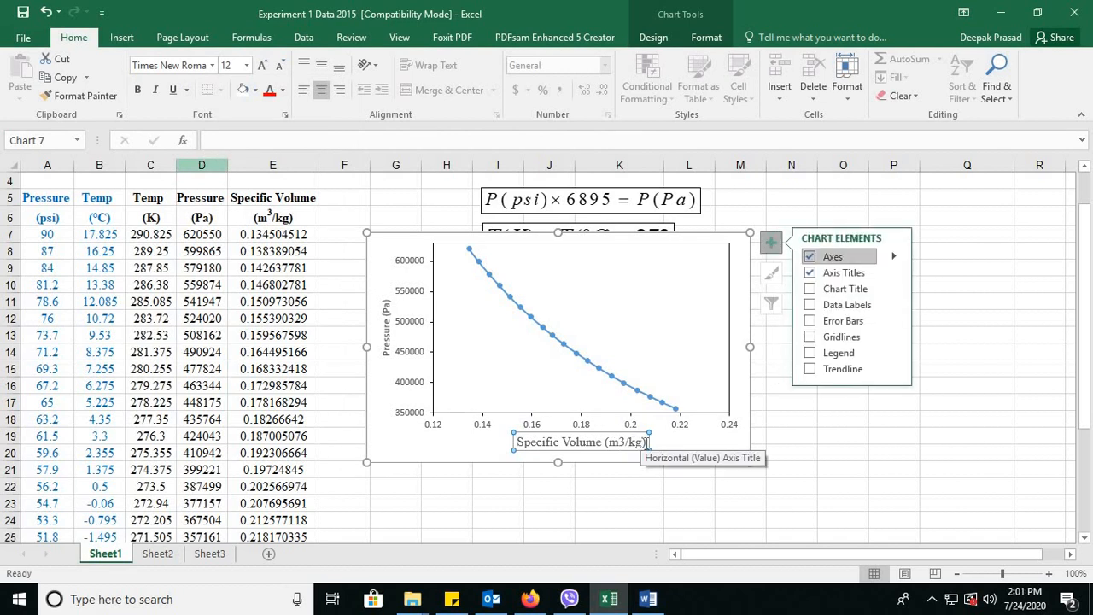
pyautogui.click(647, 442)
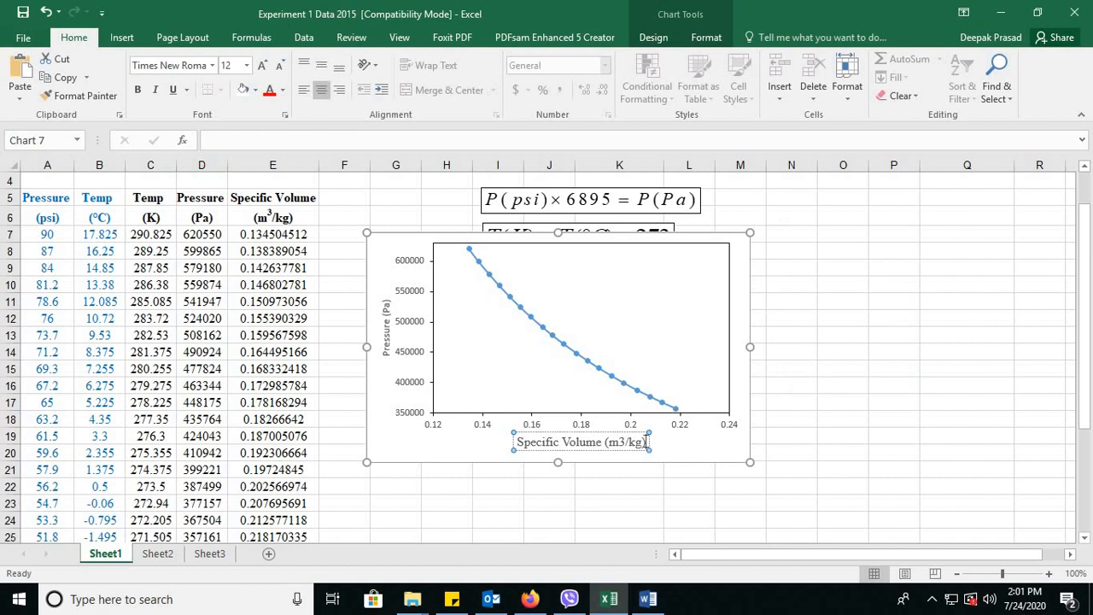
pyautogui.moveTo(614, 439); pyautogui.dragTo(522, 452)
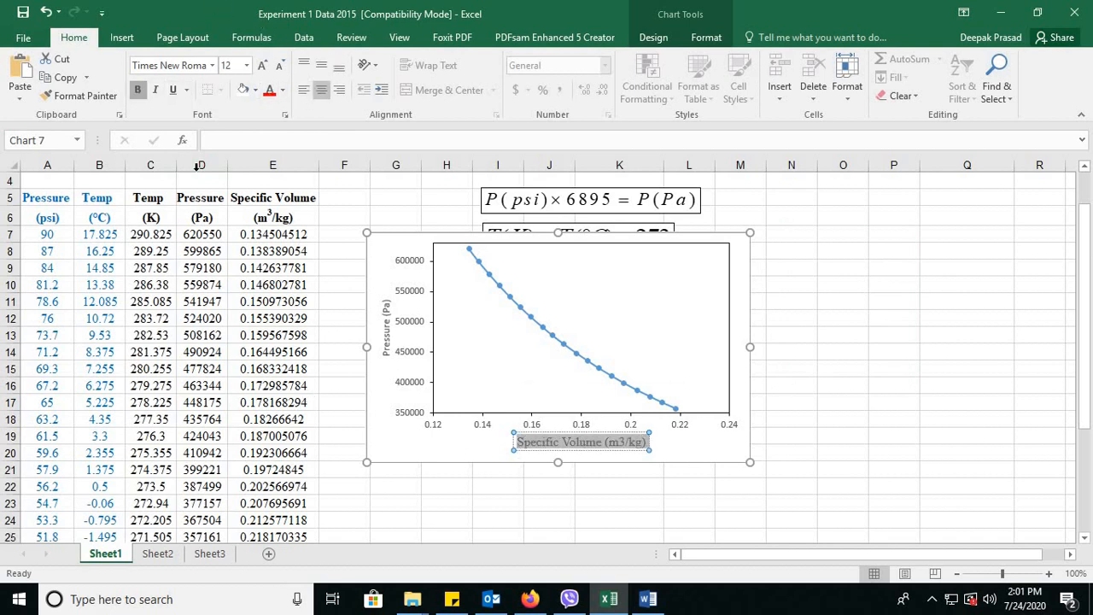
pyautogui.click(138, 90)
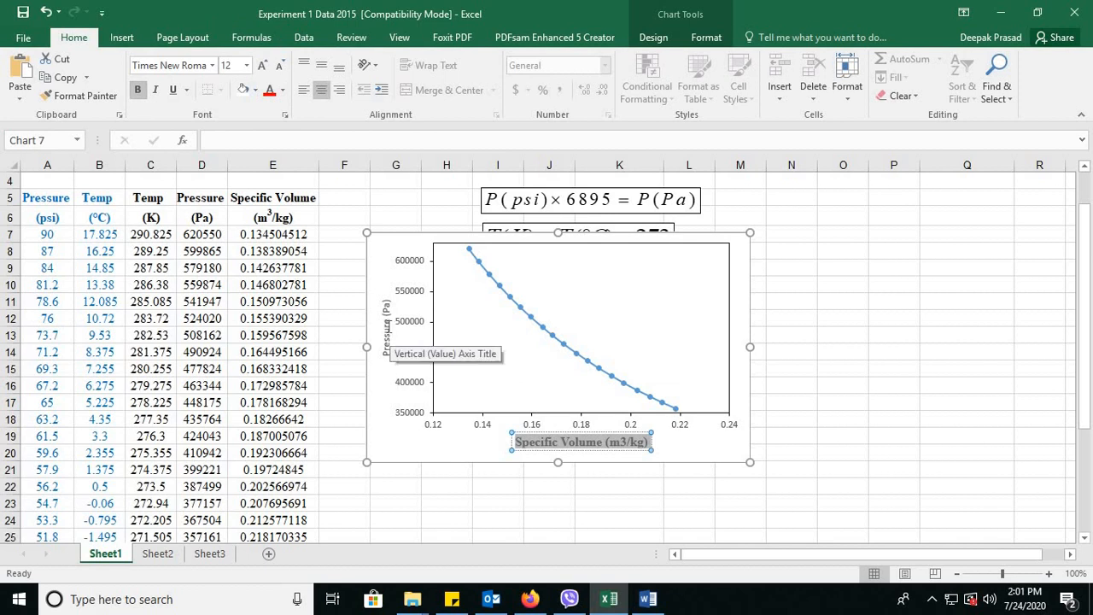
# Format the vertical axis title "Pressure (Pa)" as bold Times New Roman at size 14.
pyautogui.click(387, 329)
pyautogui.click(245, 64)
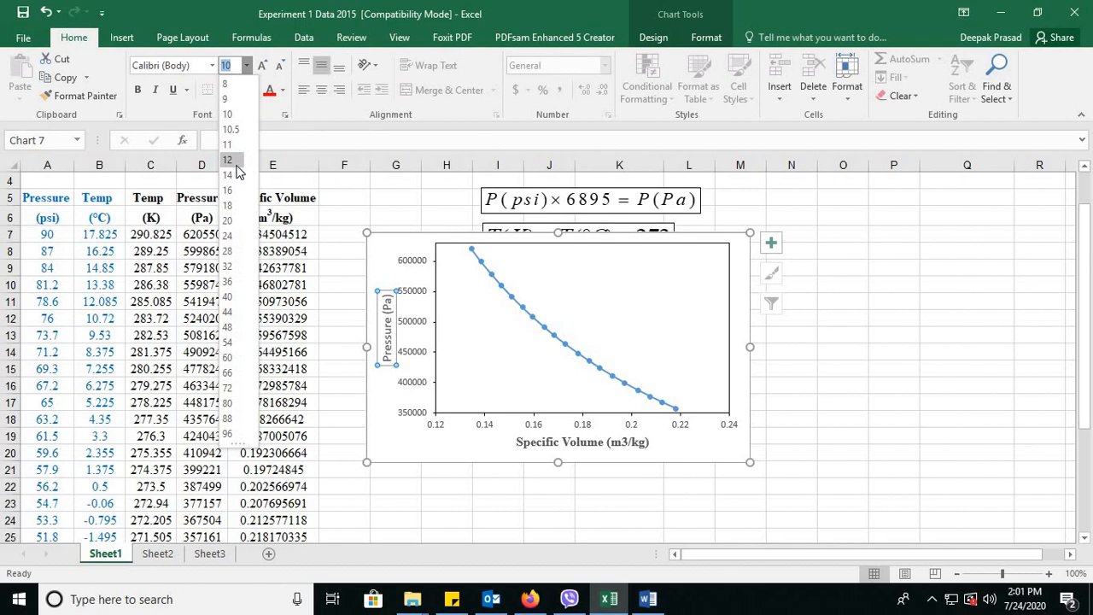
pyautogui.click(232, 175)
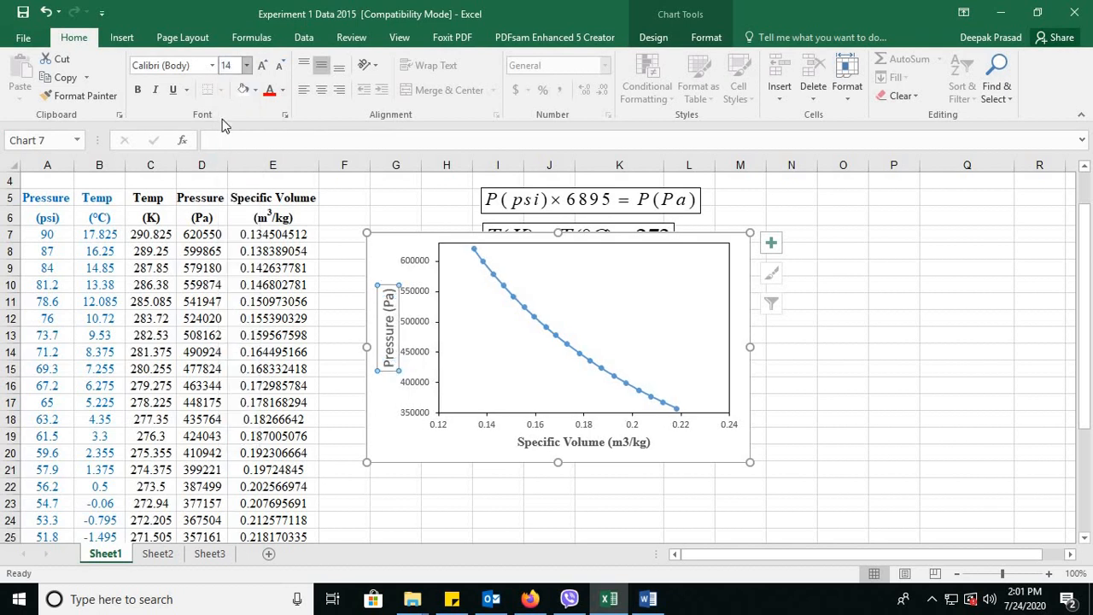
pyautogui.click(211, 66)
pyautogui.click(205, 158)
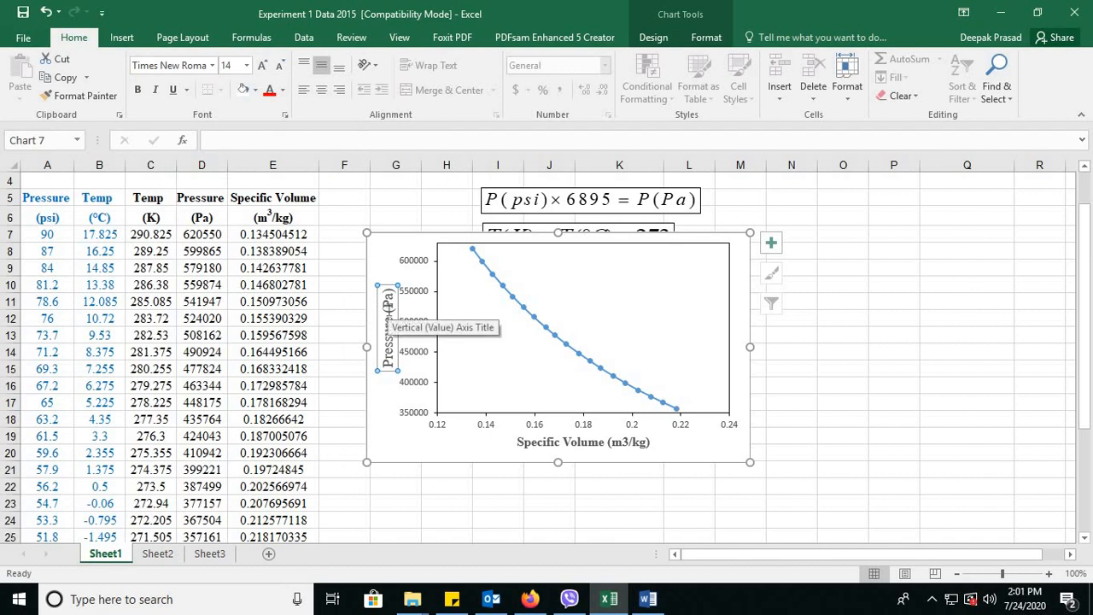
pyautogui.click(138, 89)
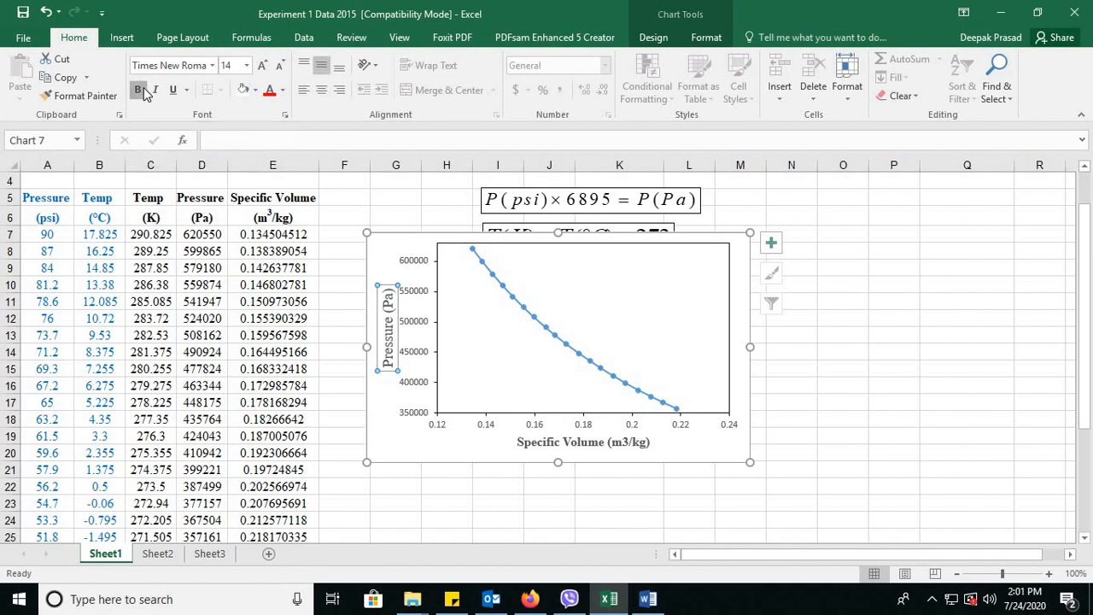
# Set the font size of the horizontal axis title "Specific Volume (m3/kg)" to 14.
pyautogui.click(581, 440)
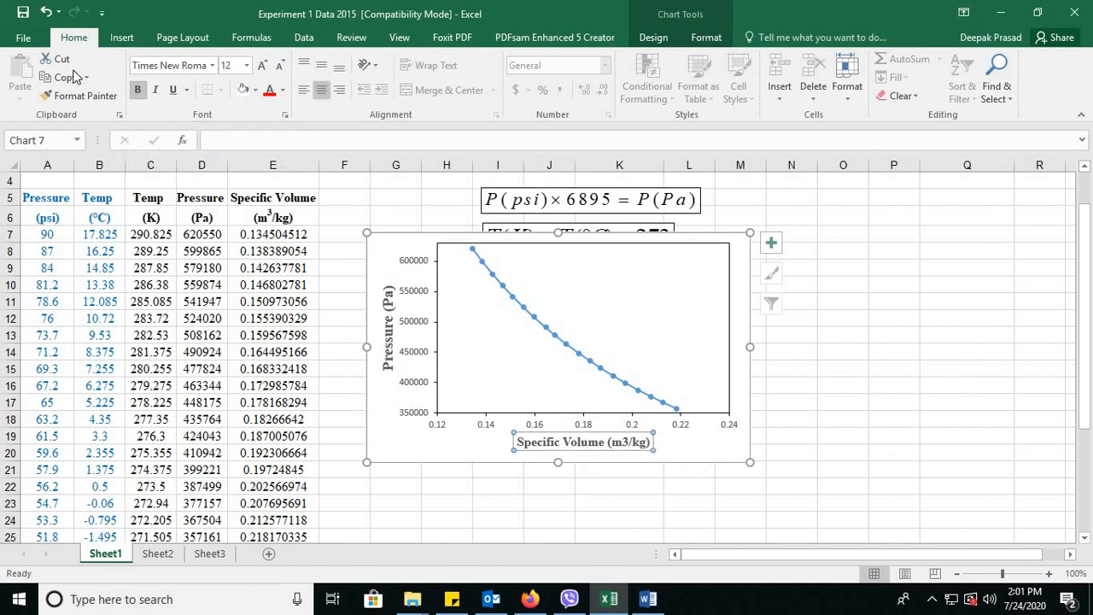
pyautogui.click(246, 65)
pyautogui.click(229, 175)
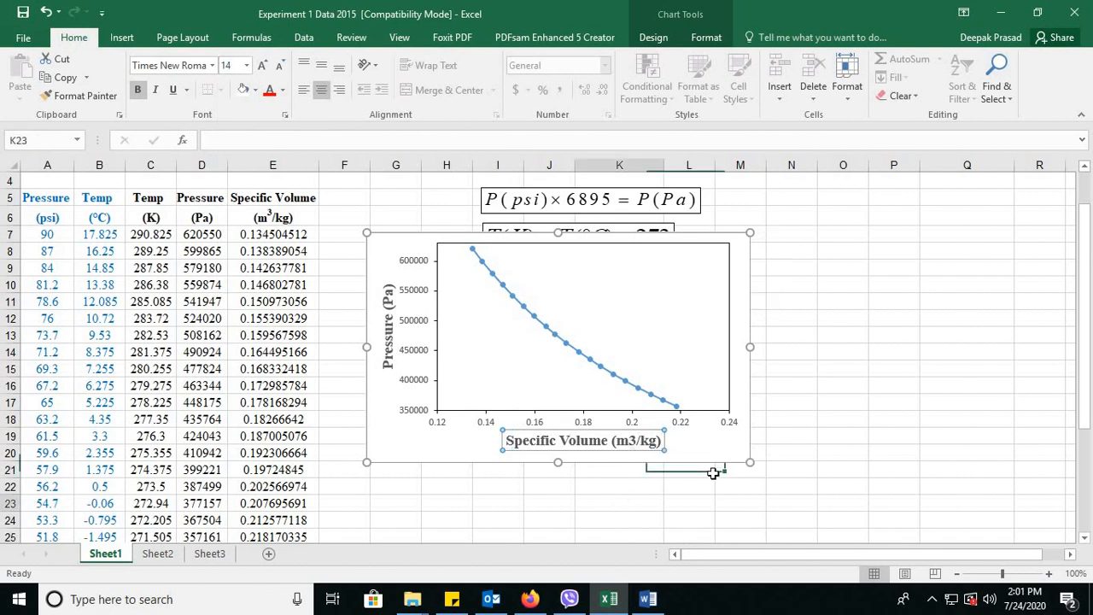
pyautogui.click(619, 503)
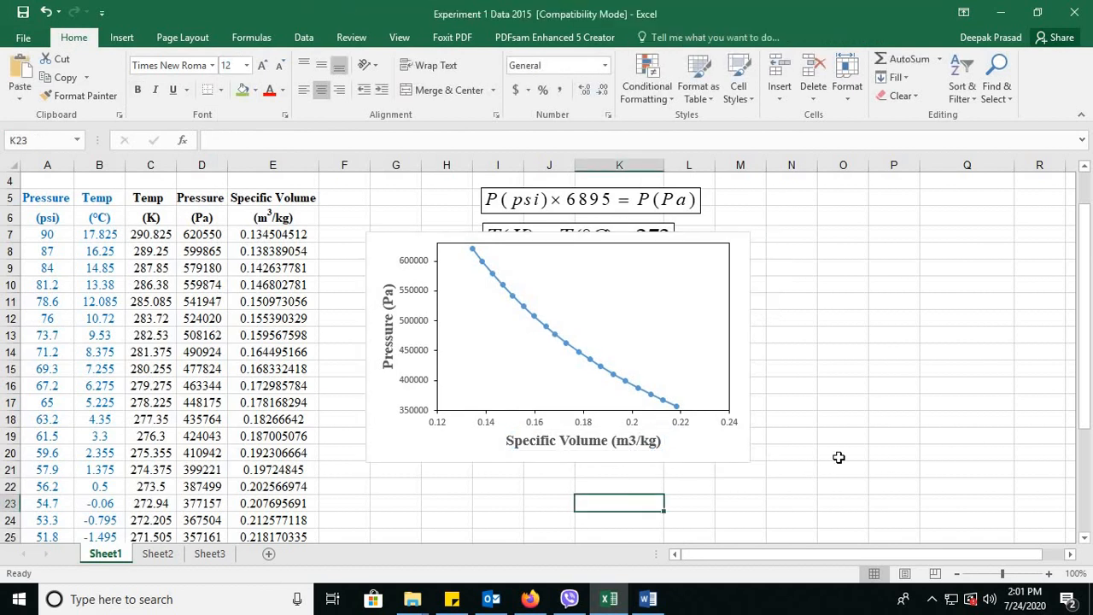
# Make the 3 in the horizontal axis title's "m3/kg" unit a superscript.
pyautogui.click(619, 441)
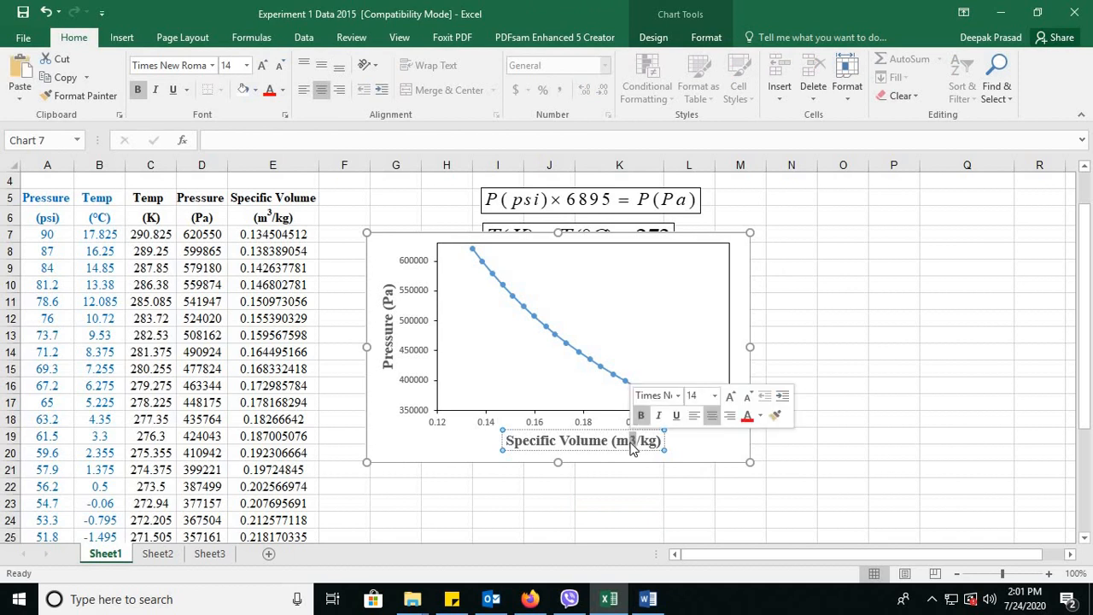
pyautogui.rightClick(632, 450)
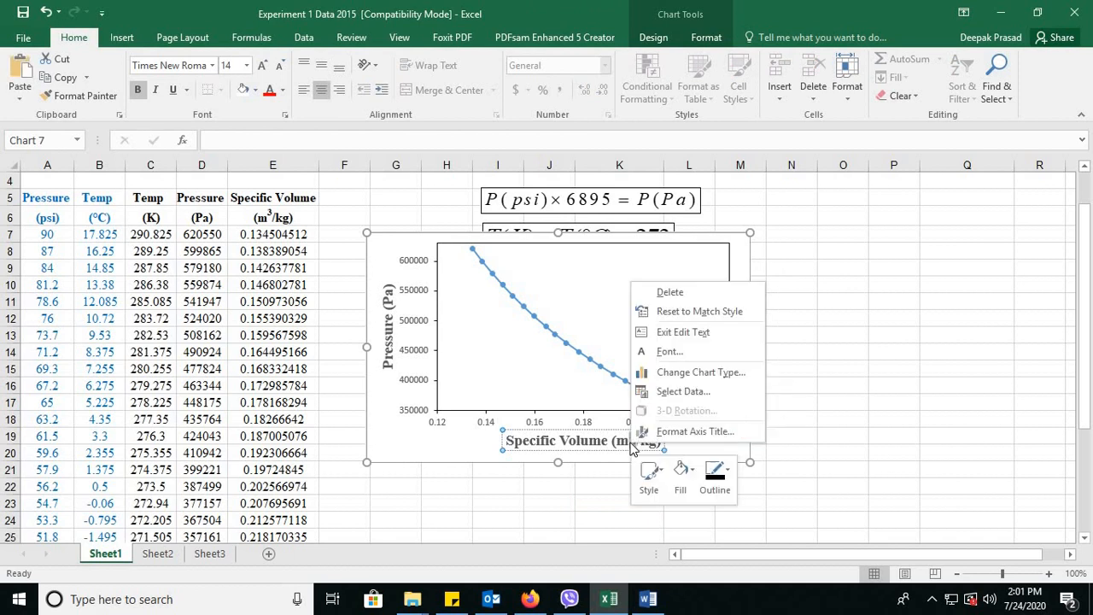
pyautogui.click(668, 351)
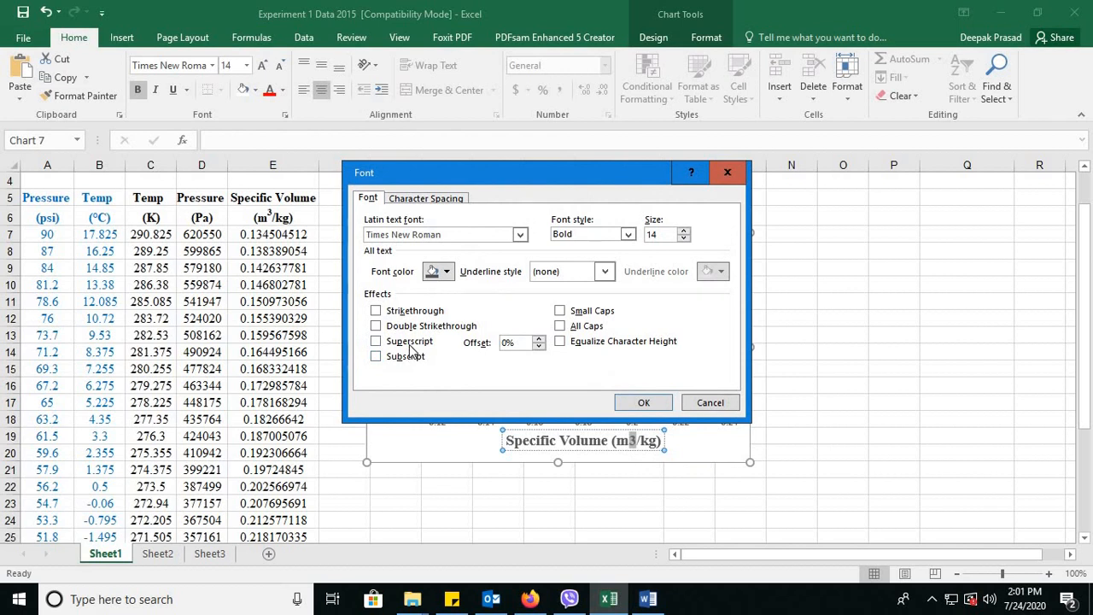
pyautogui.click(636, 403)
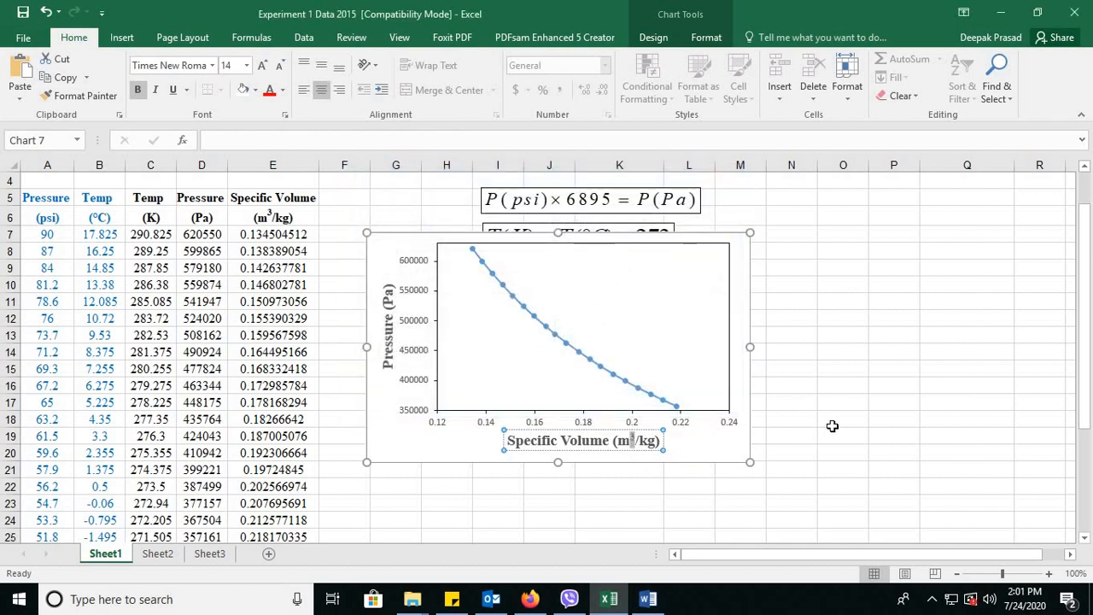
pyautogui.click(830, 424)
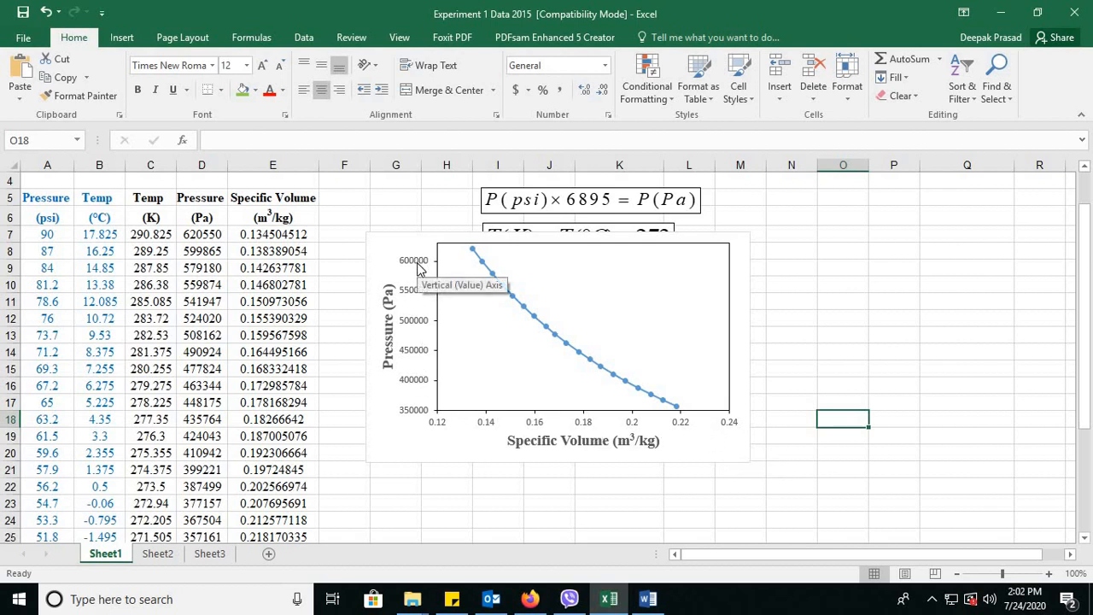
# Format the number labels of the chart's horizontal axis as Times New Roman at size 12.
pyautogui.click(485, 421)
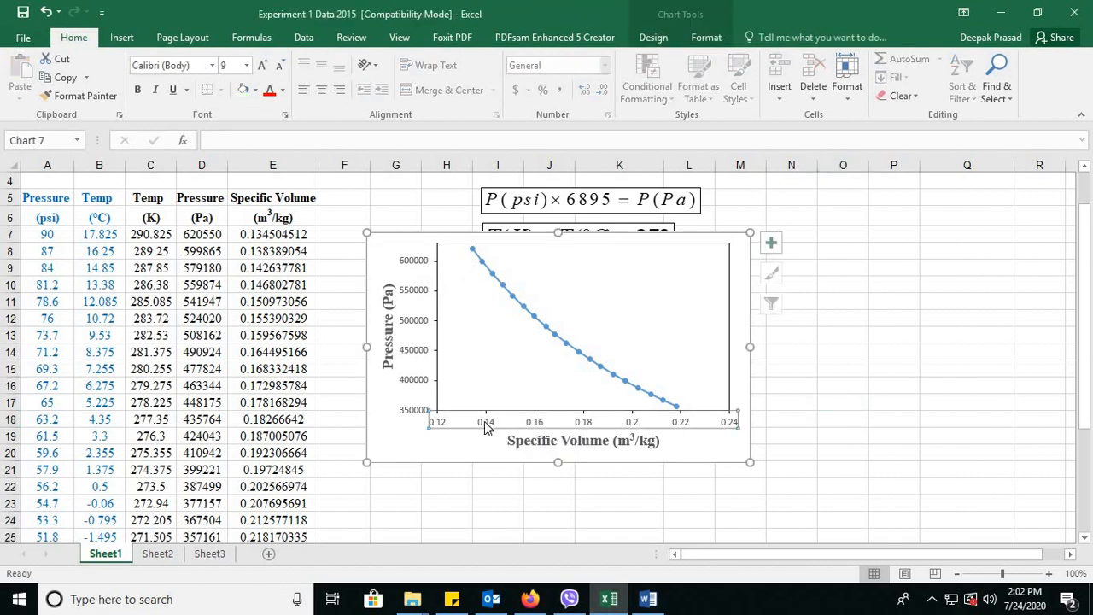
pyautogui.click(246, 73)
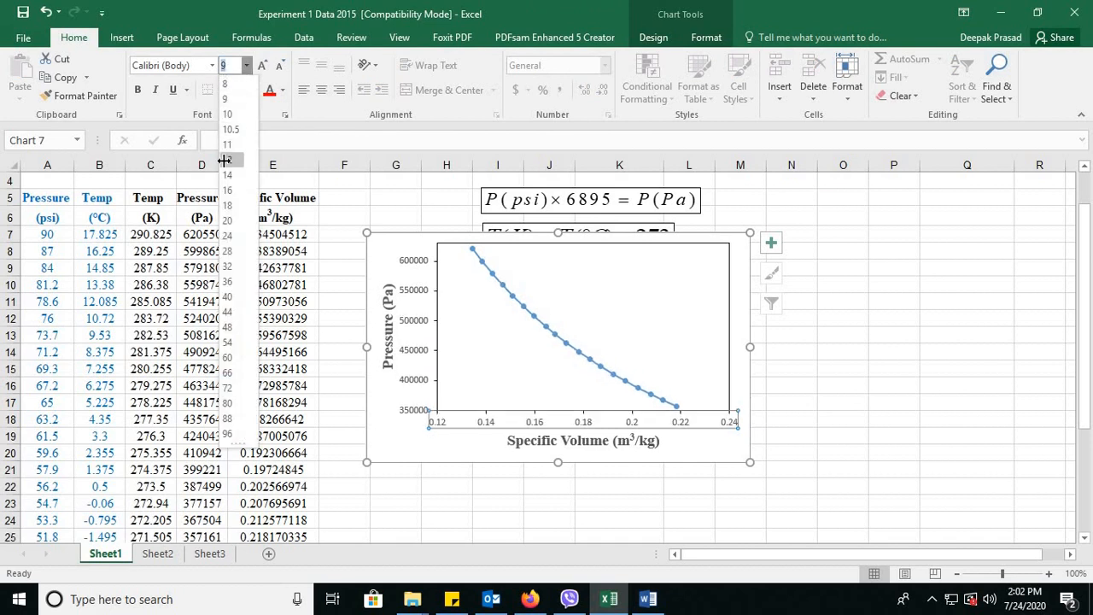
pyautogui.click(230, 162)
pyautogui.click(212, 65)
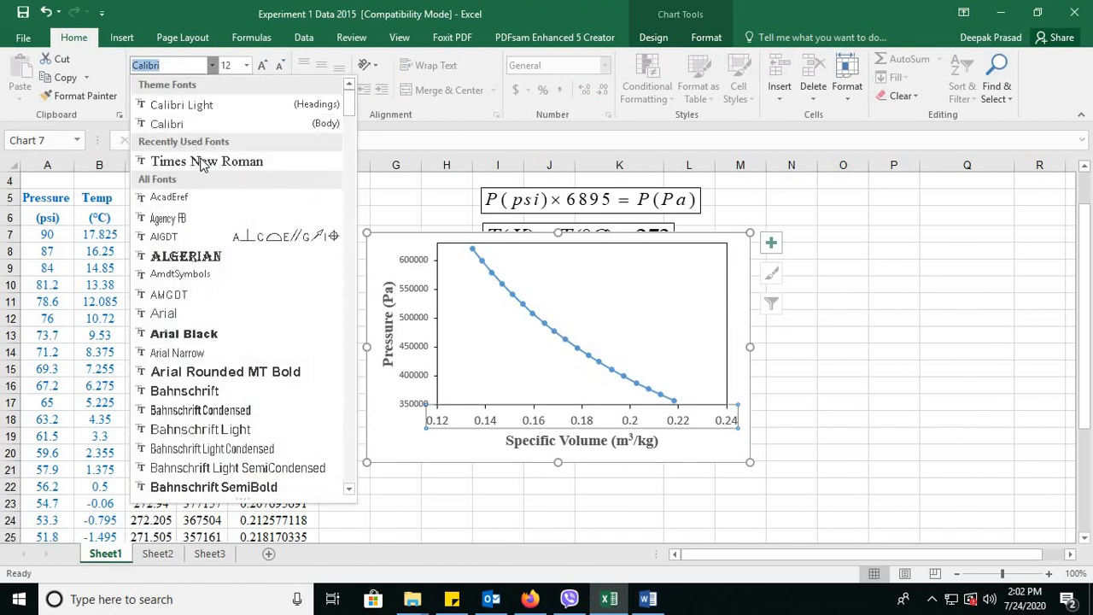
pyautogui.click(205, 162)
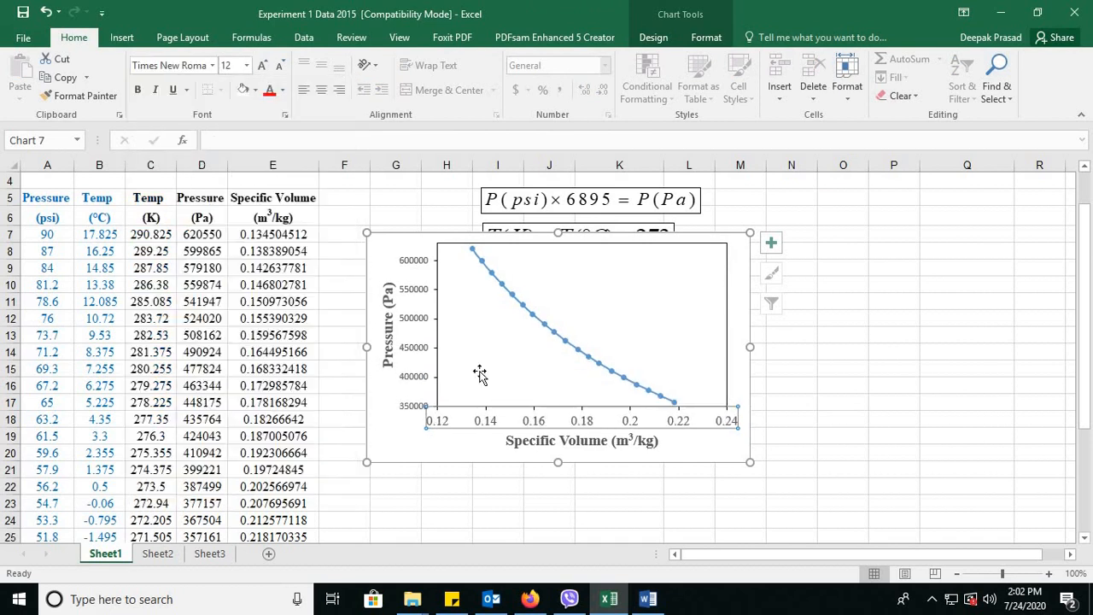
# Format the number labels of the chart's vertical axis as Times New Roman at size 12.
pyautogui.click(418, 382)
pyautogui.click(246, 65)
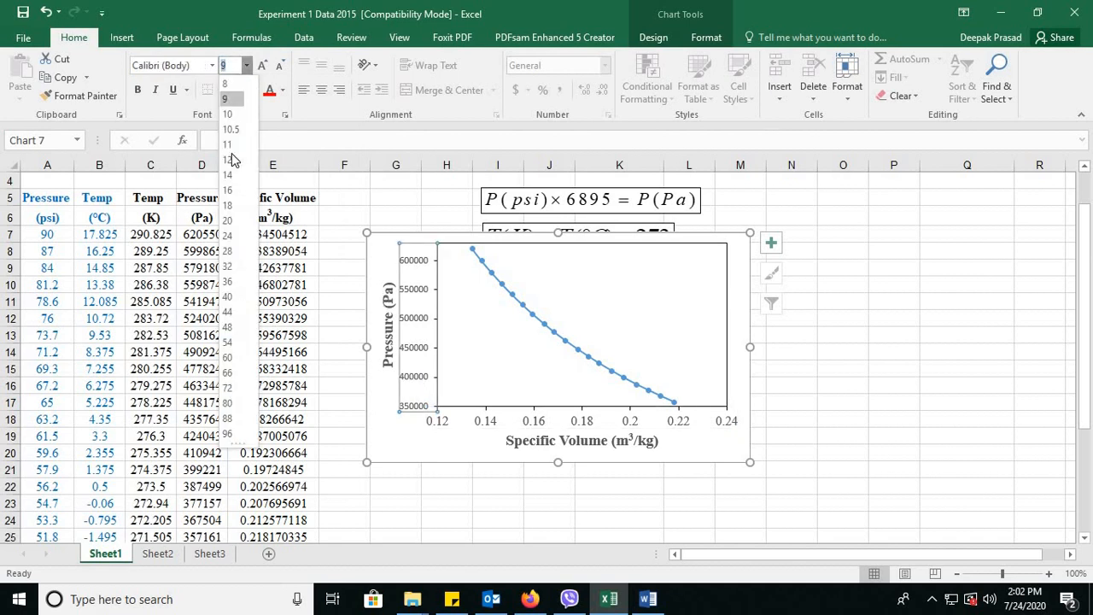
pyautogui.click(230, 160)
pyautogui.click(212, 65)
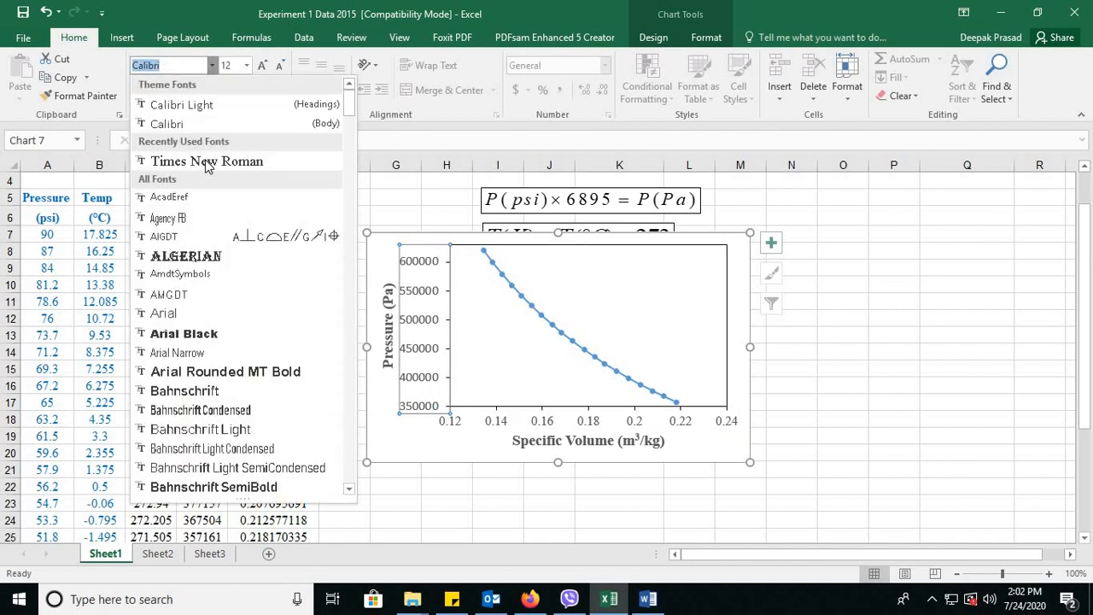
pyautogui.click(205, 162)
pyautogui.click(861, 419)
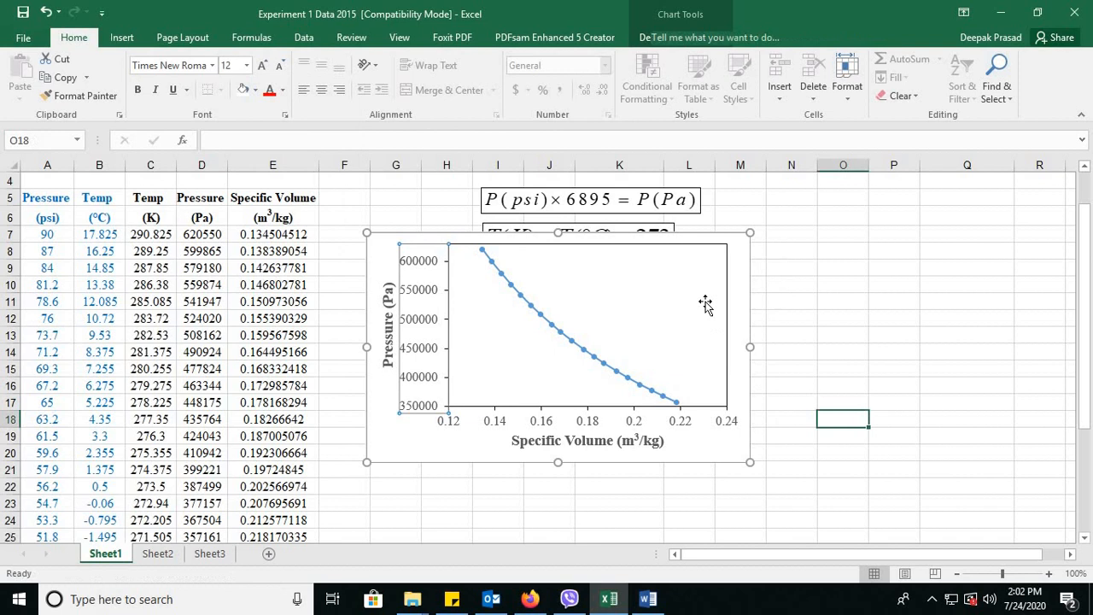
# Enlarge the chart from its lower-right corner so that it extends to about column N and row 24.
pyautogui.click(746, 463)
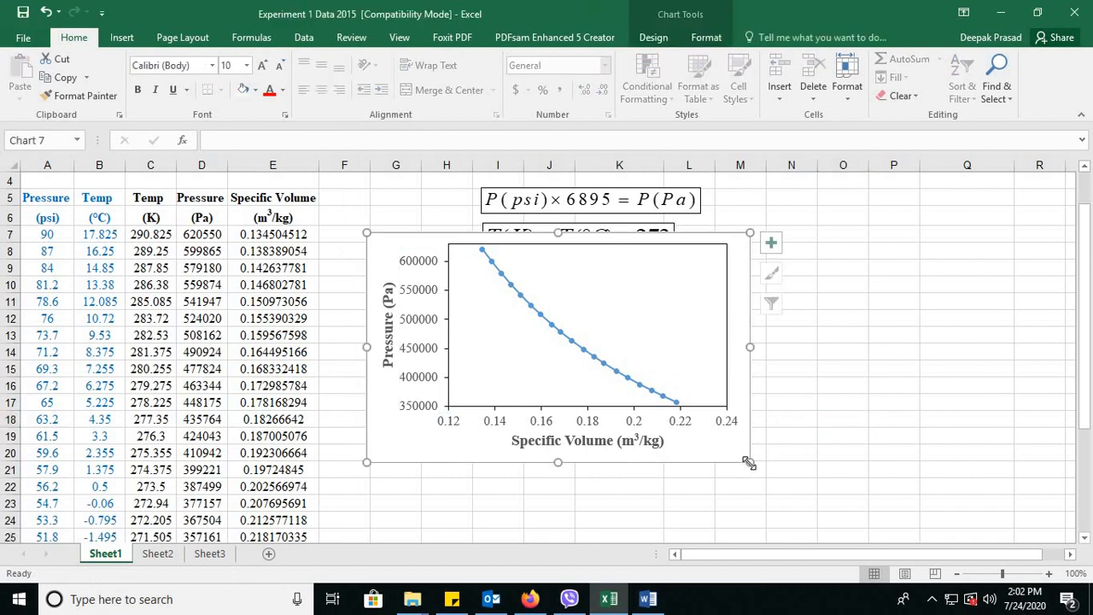
pyautogui.moveTo(750, 462); pyautogui.dragTo(808, 517)
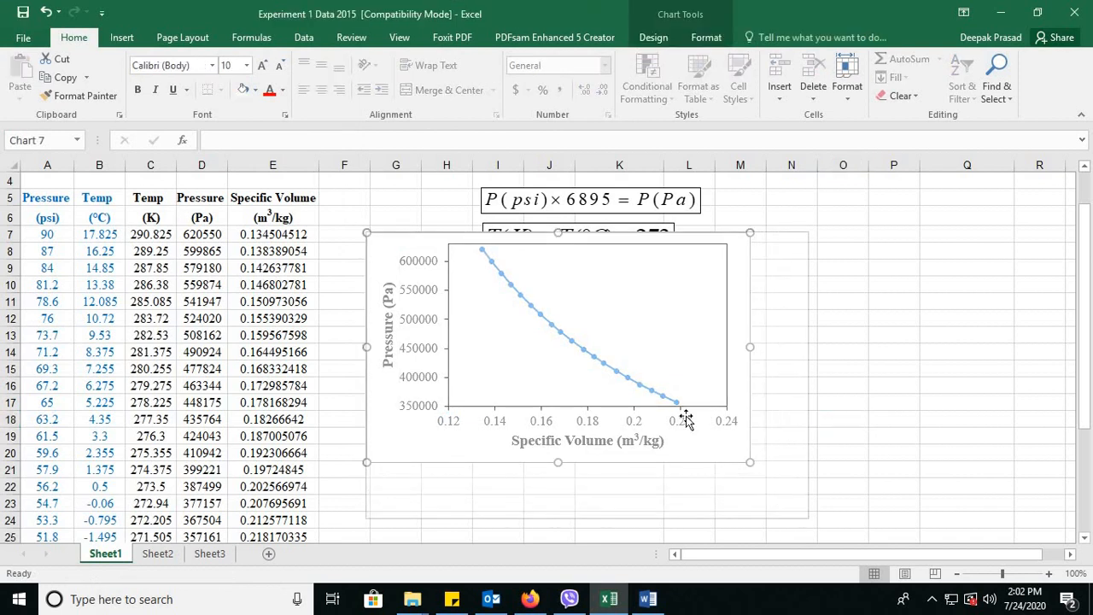
# Shrink the plot area slightly, centre it within the chart, and nudge the vertical axis title a little further away from the number labels.
pyautogui.click(444, 263)
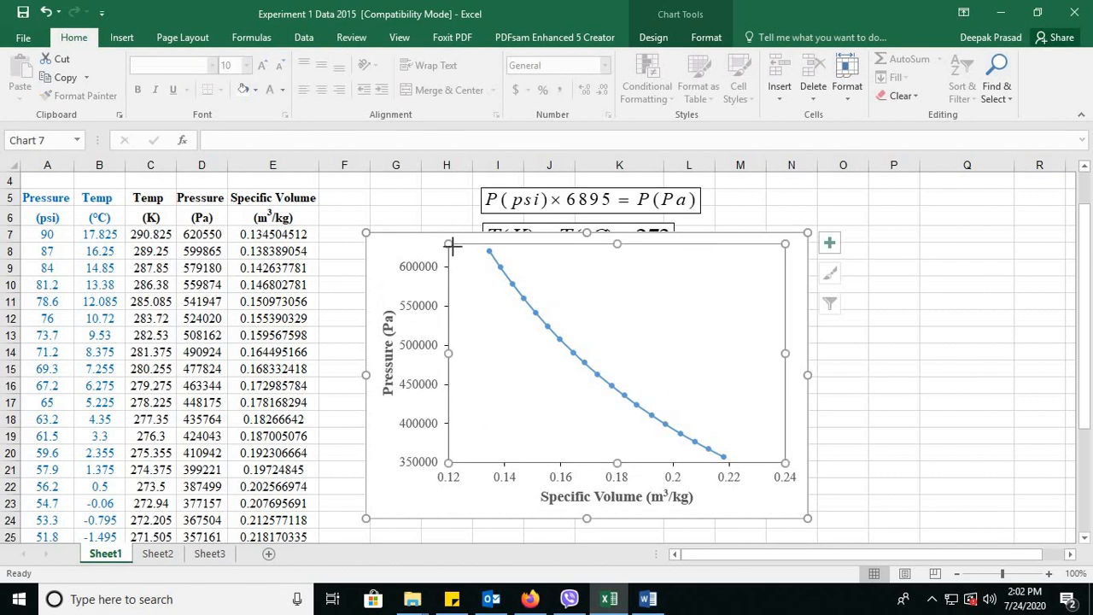
pyautogui.moveTo(449, 245); pyautogui.dragTo(467, 268)
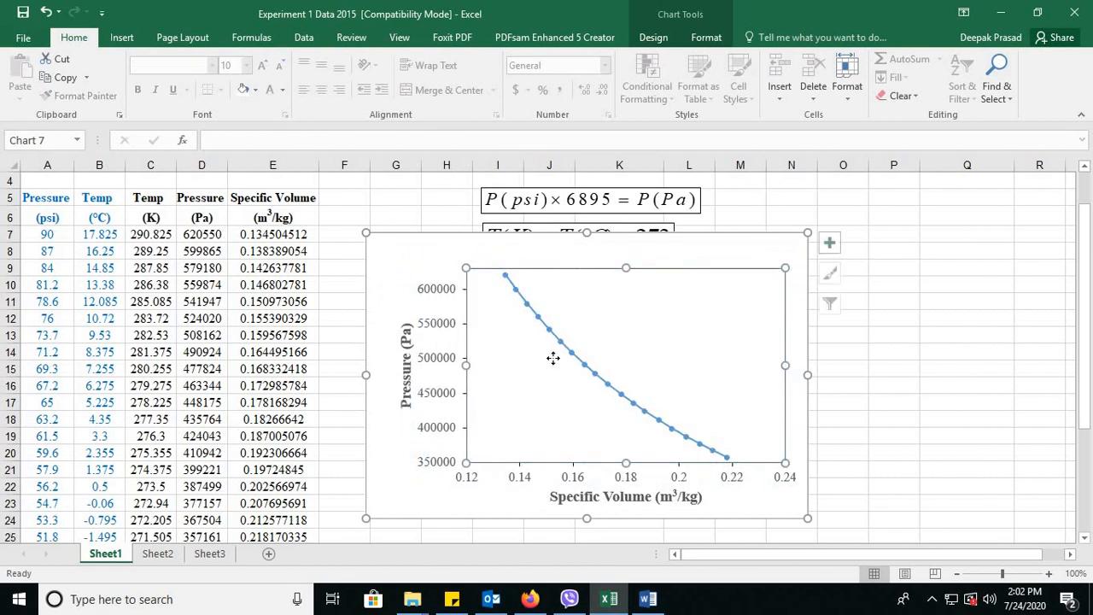
pyautogui.moveTo(554, 359); pyautogui.dragTo(540, 348)
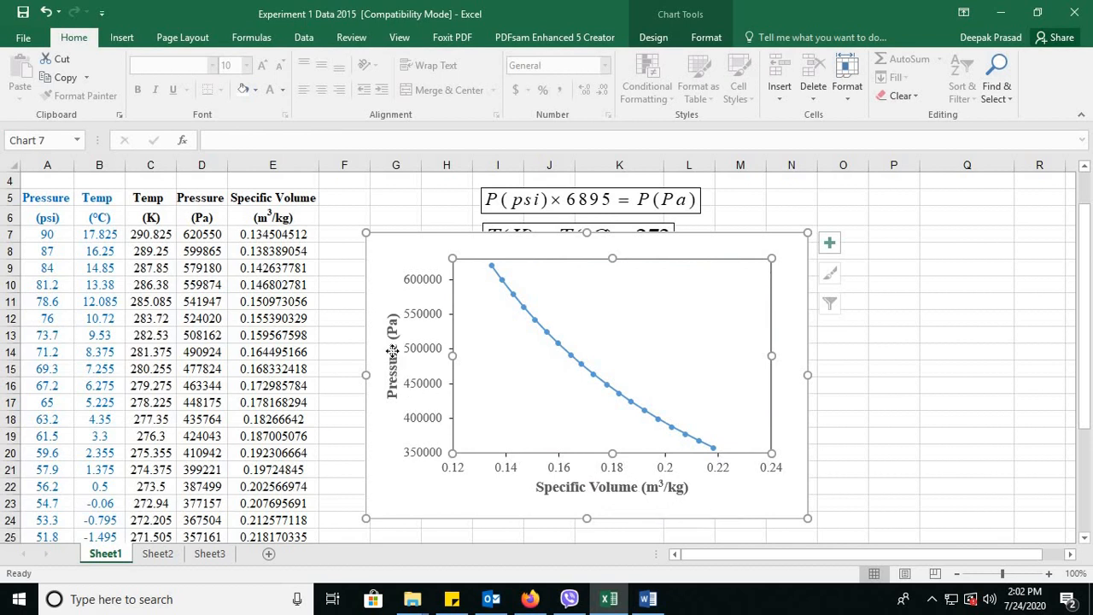
pyautogui.click(392, 351)
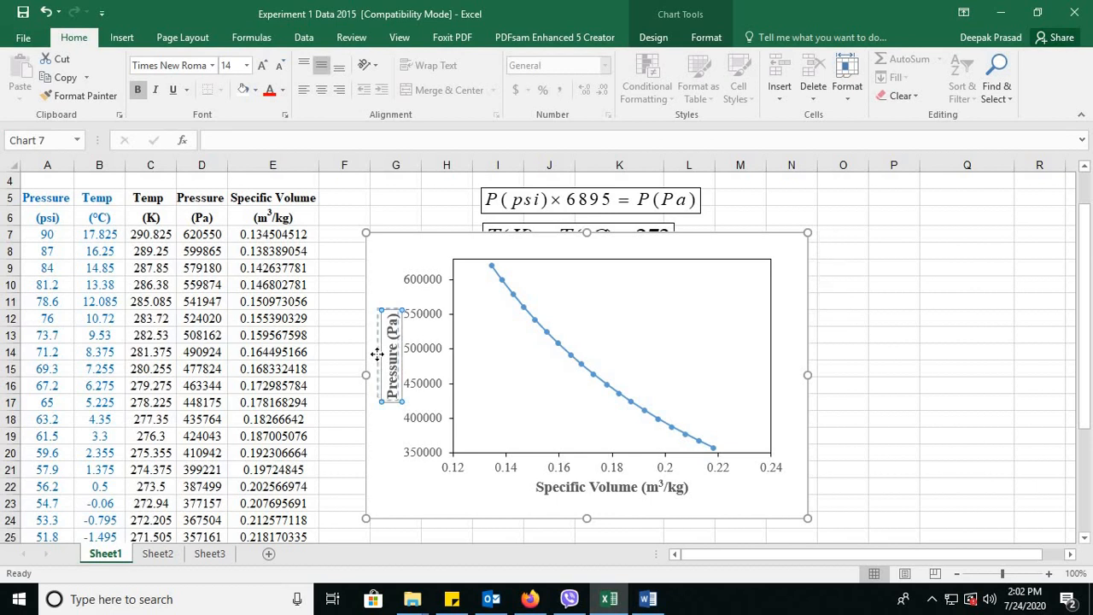
pyautogui.moveTo(377, 353); pyautogui.dragTo(373, 354)
pyautogui.click(925, 379)
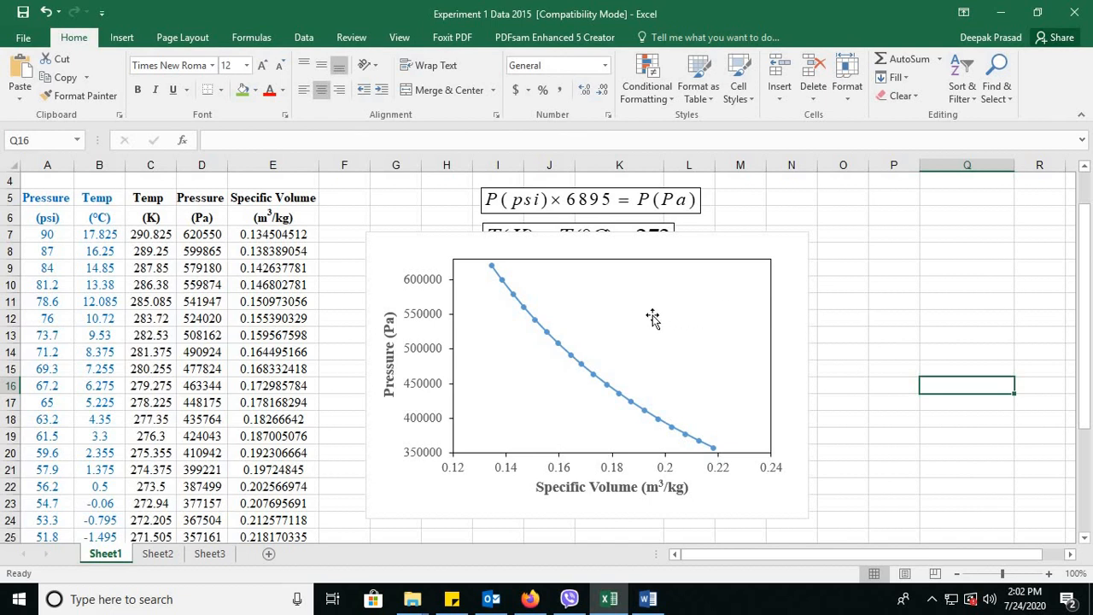
# Add a Power trendline to the pressure versus specific volume series, with its equation and R-squared value displayed on the chart.
pyautogui.rightClick(581, 372)
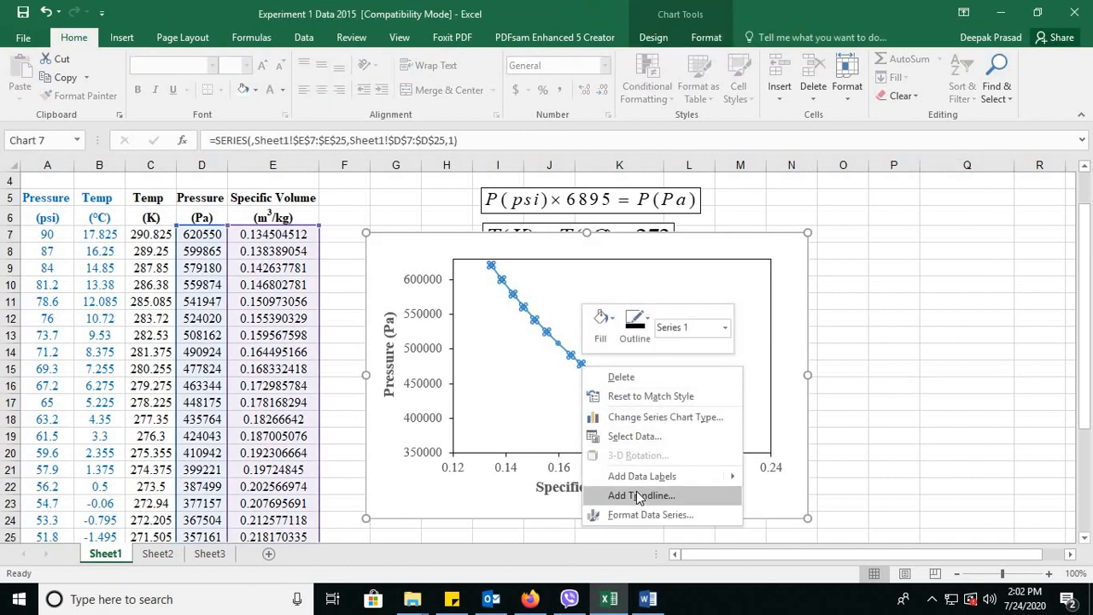
pyautogui.click(638, 496)
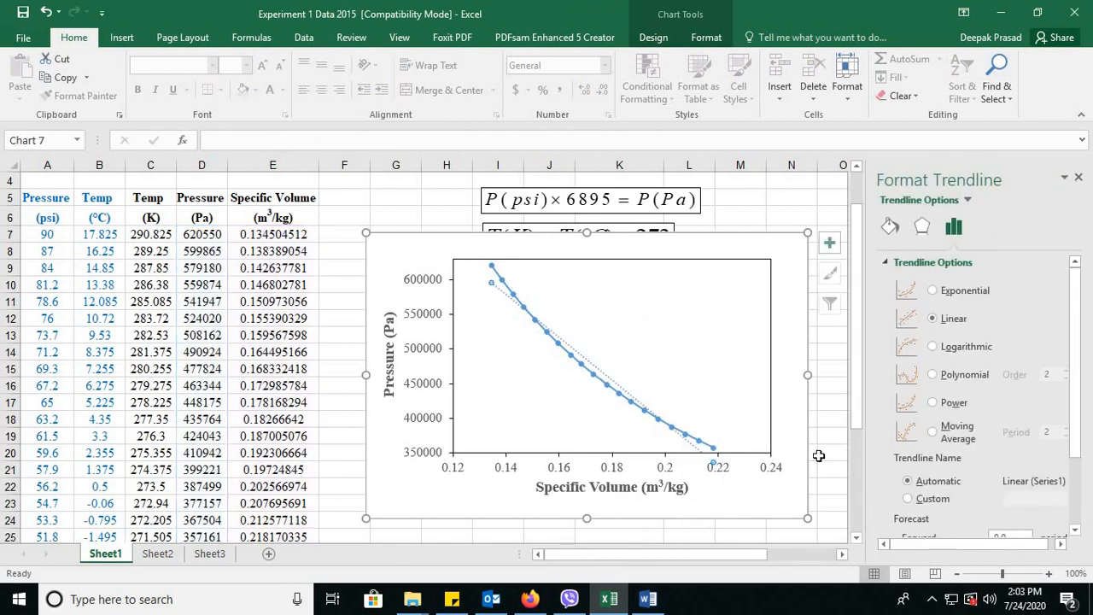
pyautogui.click(932, 402)
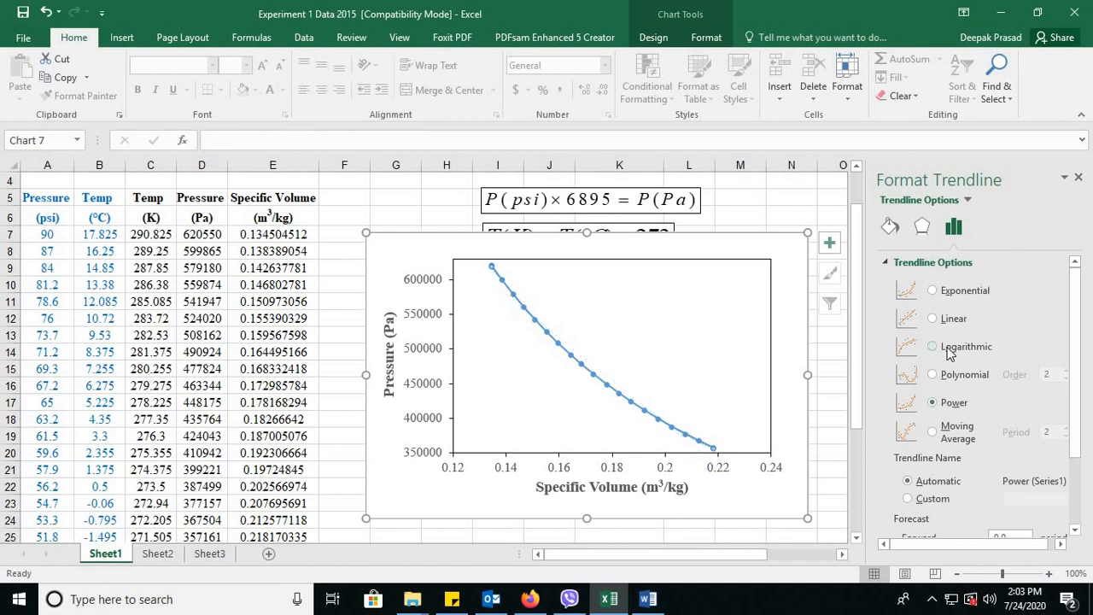
pyautogui.scroll(-3, 950, 354)
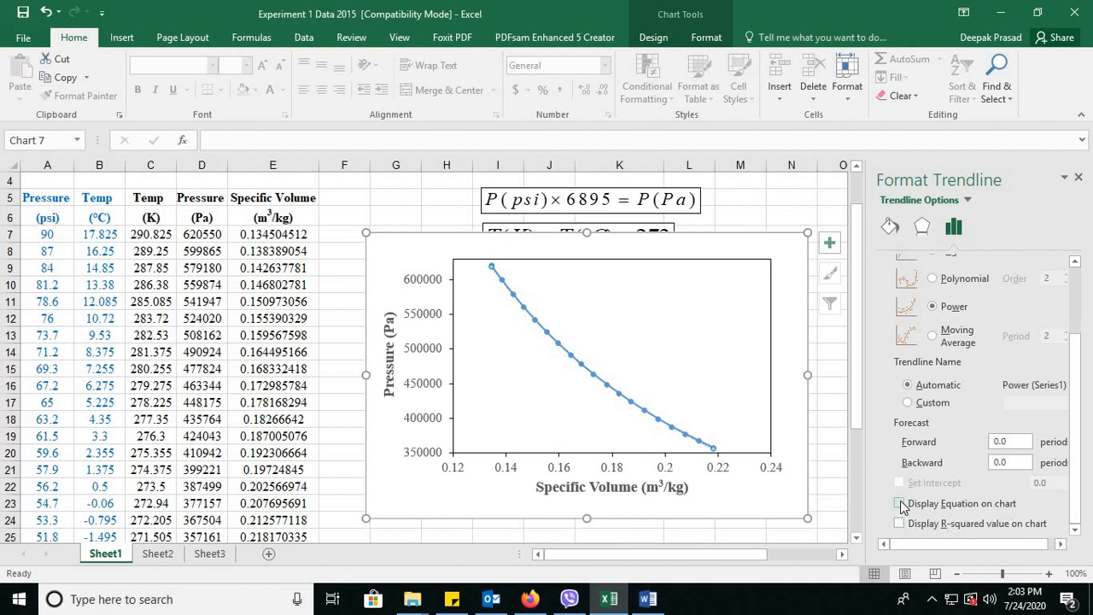
pyautogui.click(899, 503)
pyautogui.click(899, 522)
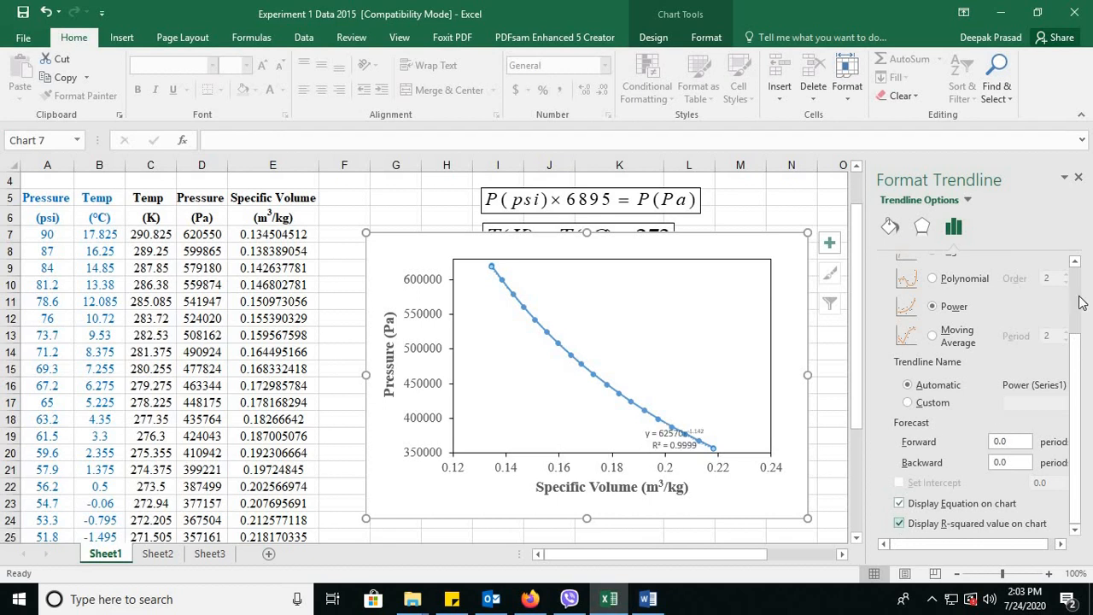
pyautogui.click(1077, 177)
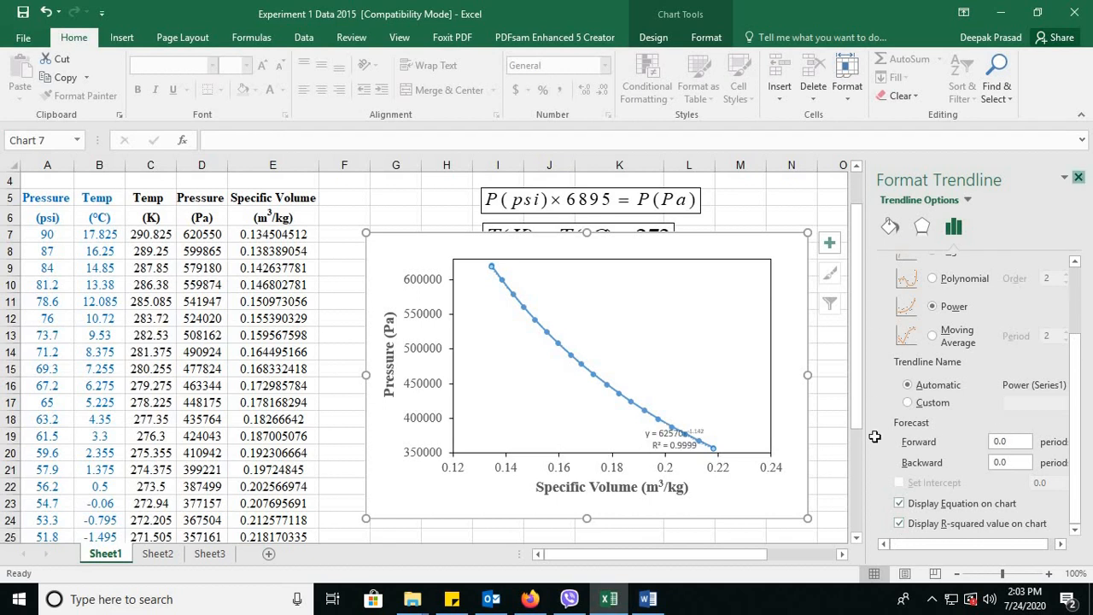
# Move the trendline equation and R-squared label off the curve into the empty upper-right corner of the plot area.
pyautogui.click(654, 441)
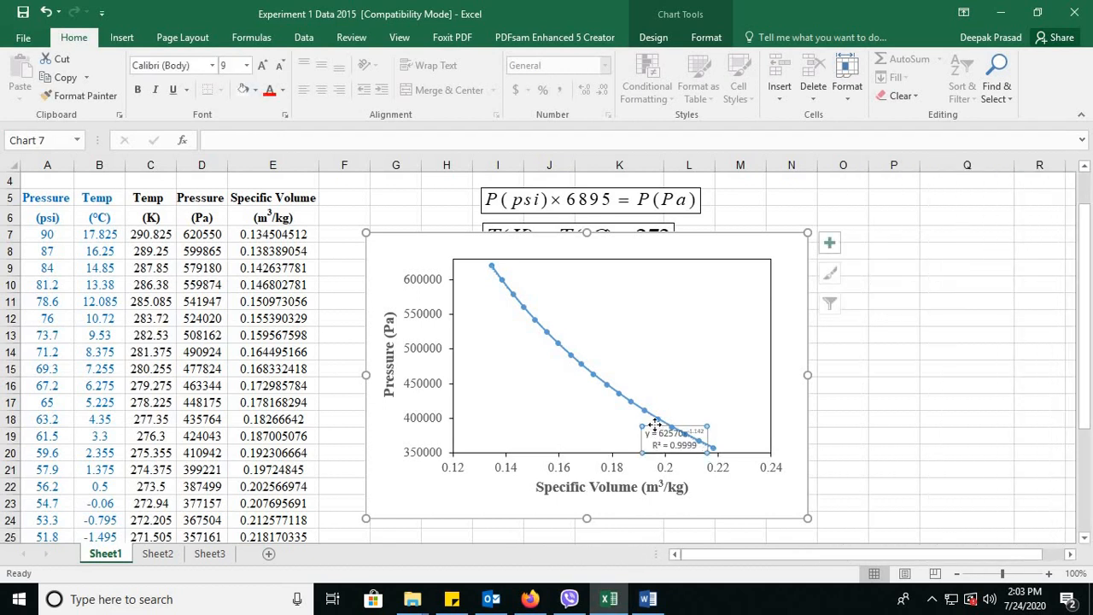
pyautogui.moveTo(645, 358); pyautogui.dragTo(882, 345)
pyautogui.click(910, 335)
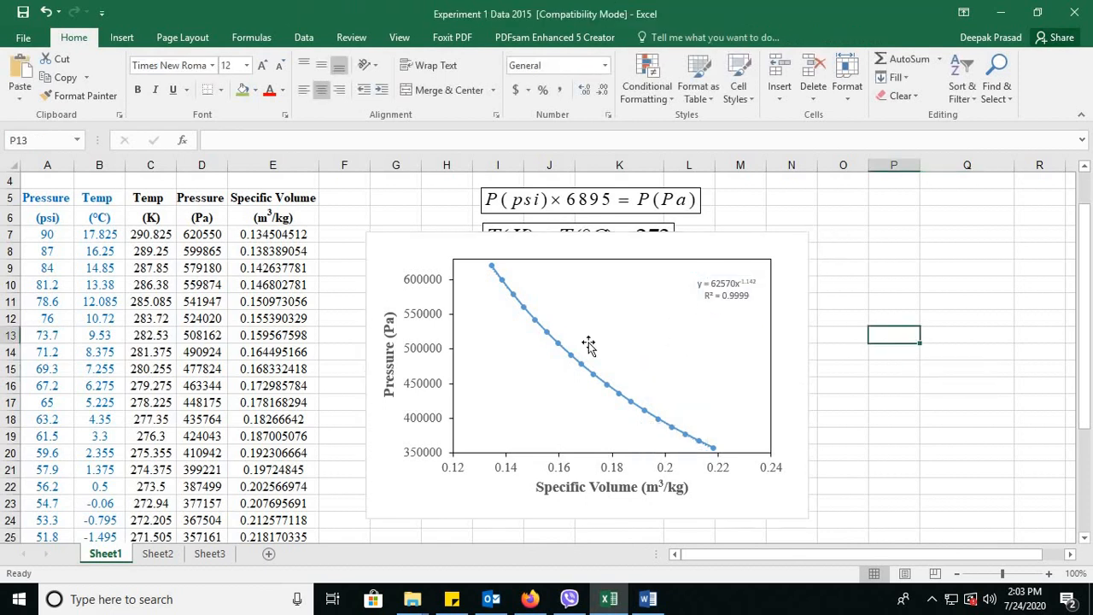